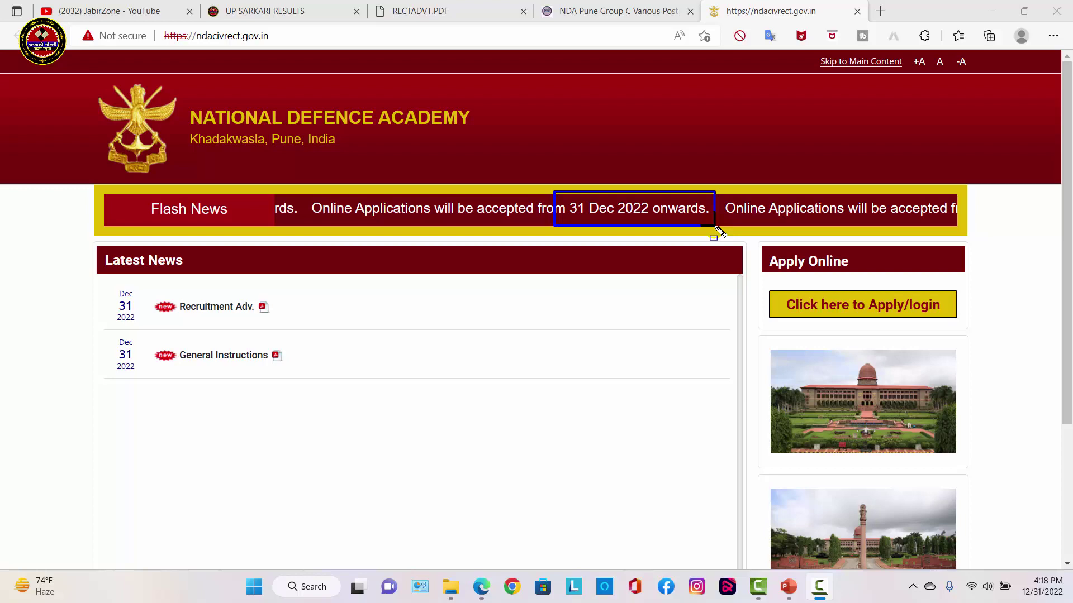
# Review the posts and age limits listed in the RECTADVT.PDF employment notice
pyautogui.moveTo(767, 283); pyautogui.dragTo(958, 326)
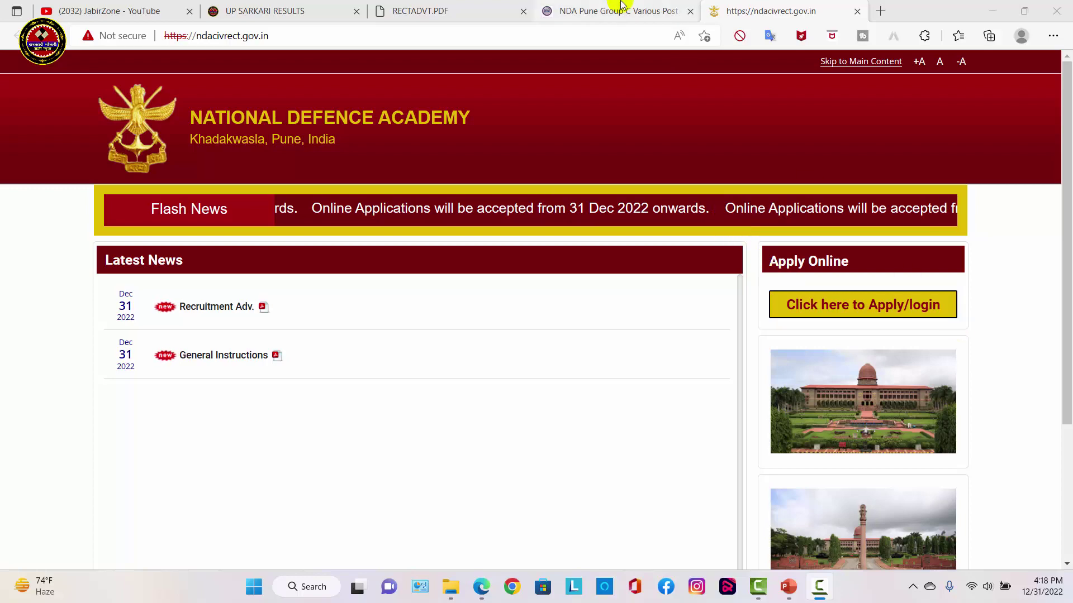
pyautogui.click(466, 13)
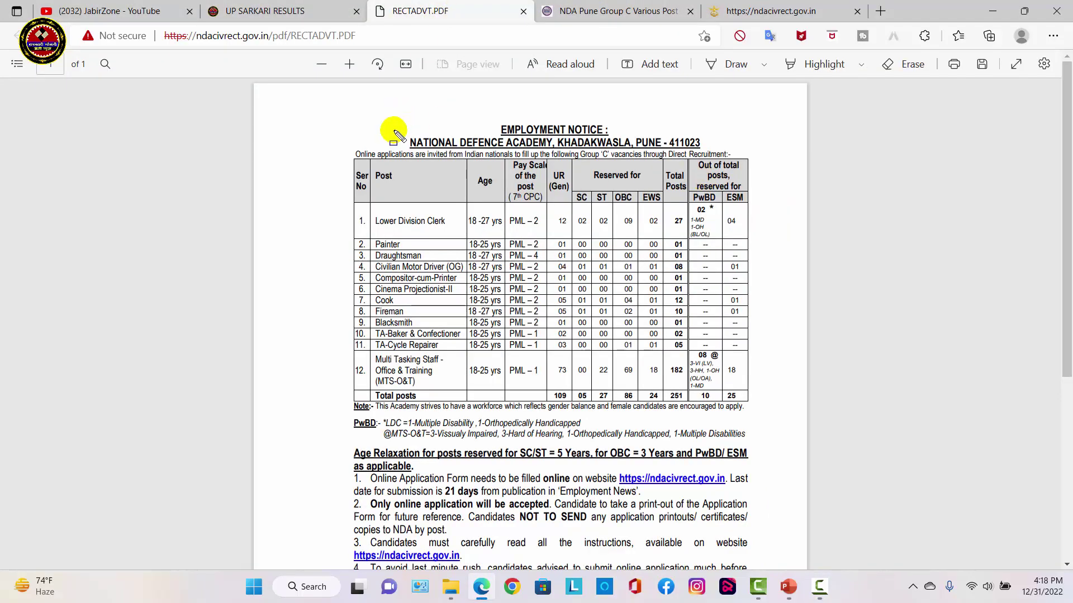
pyautogui.moveTo(349, 204); pyautogui.dragTo(466, 394)
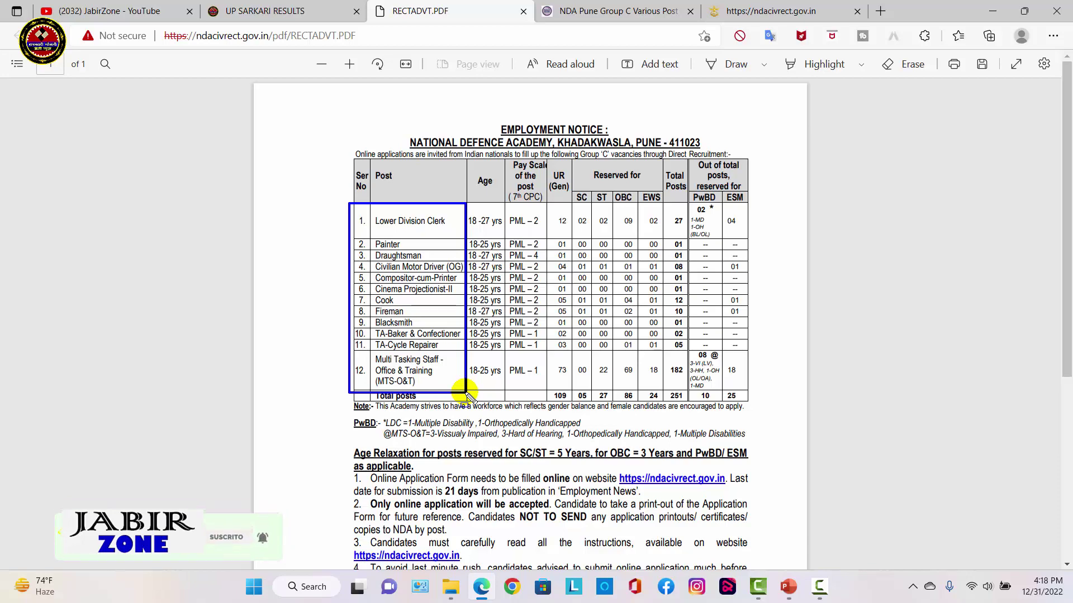
pyautogui.moveTo(466, 214); pyautogui.dragTo(506, 229)
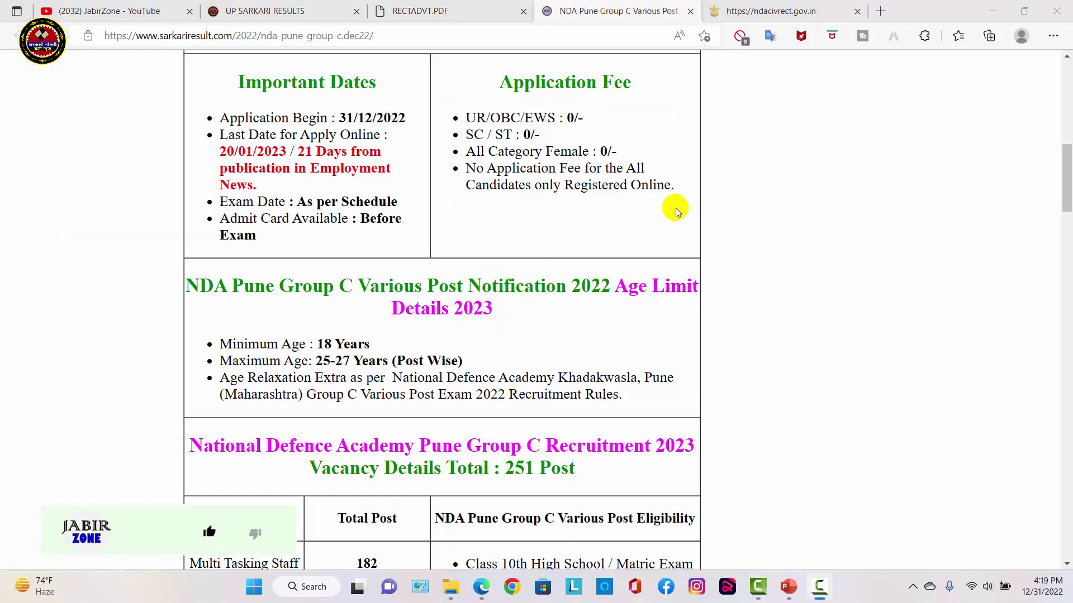
# Review the post-wise vacancies and eligibility requirements on the NDA Pune Group C recruitment page
pyautogui.moveTo(1067, 181); pyautogui.dragTo(1067, 232)
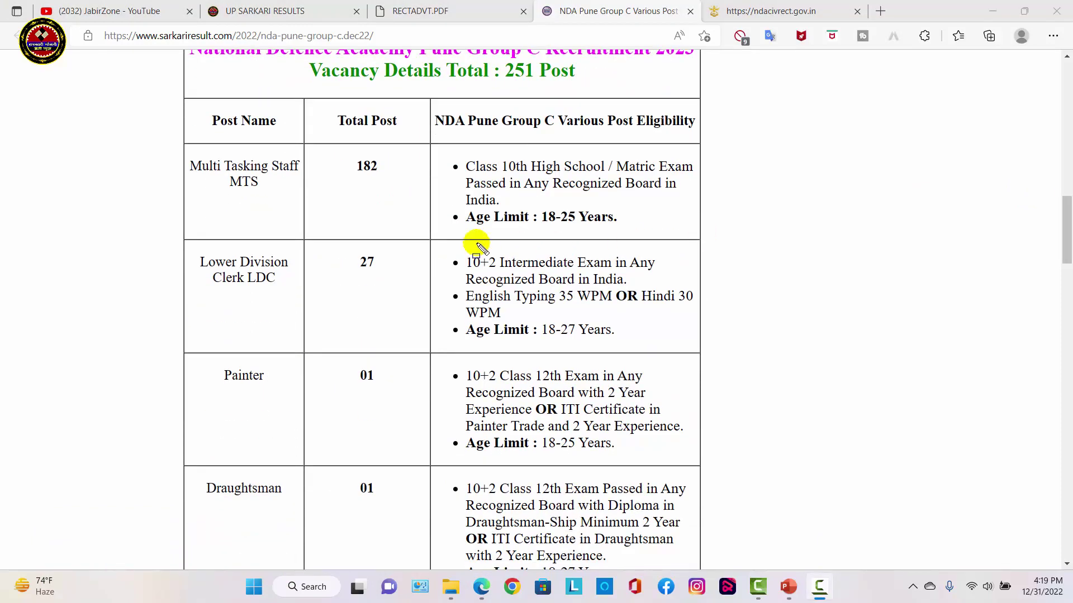
pyautogui.moveTo(193, 246)
pyautogui.mouseDown()
pyautogui.moveTo(311, 304)
pyautogui.moveTo(300, 308)
pyautogui.mouseUp()
pyautogui.moveTo(434, 244); pyautogui.dragTo(697, 347)
pyautogui.press('Escape')
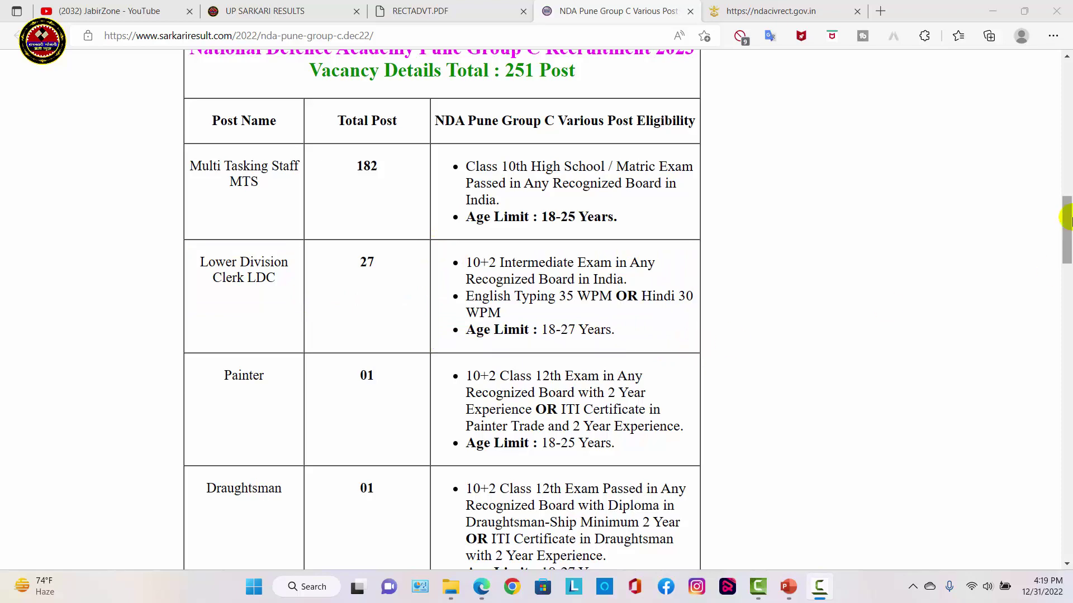
pyautogui.moveTo(1067, 215); pyautogui.dragTo(1067, 318)
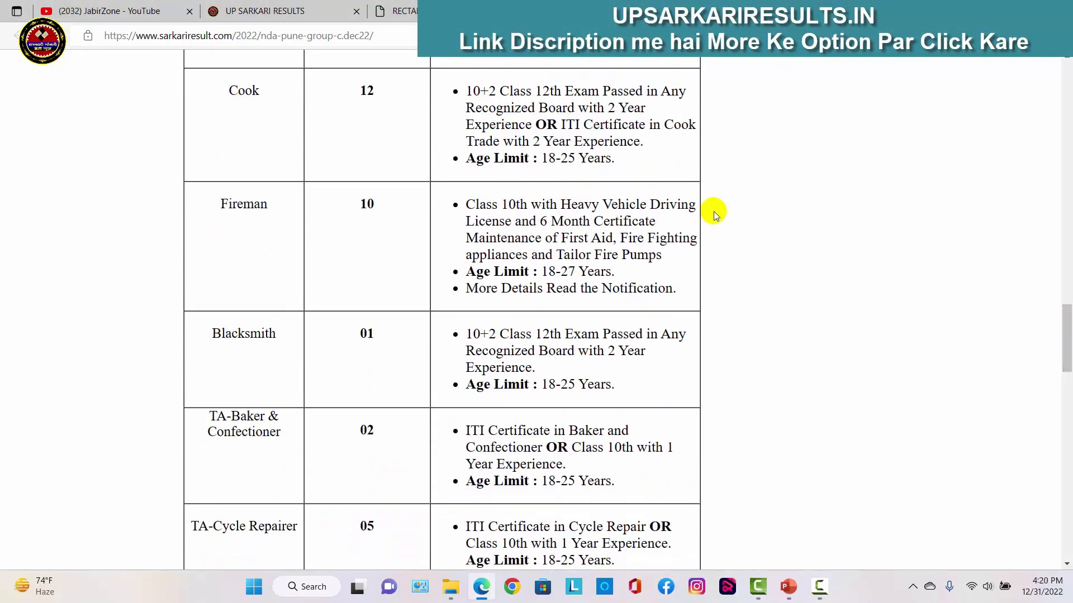
# Return to the National Defence Academy recruitment site and open its online application login page
pyautogui.click(753, 8)
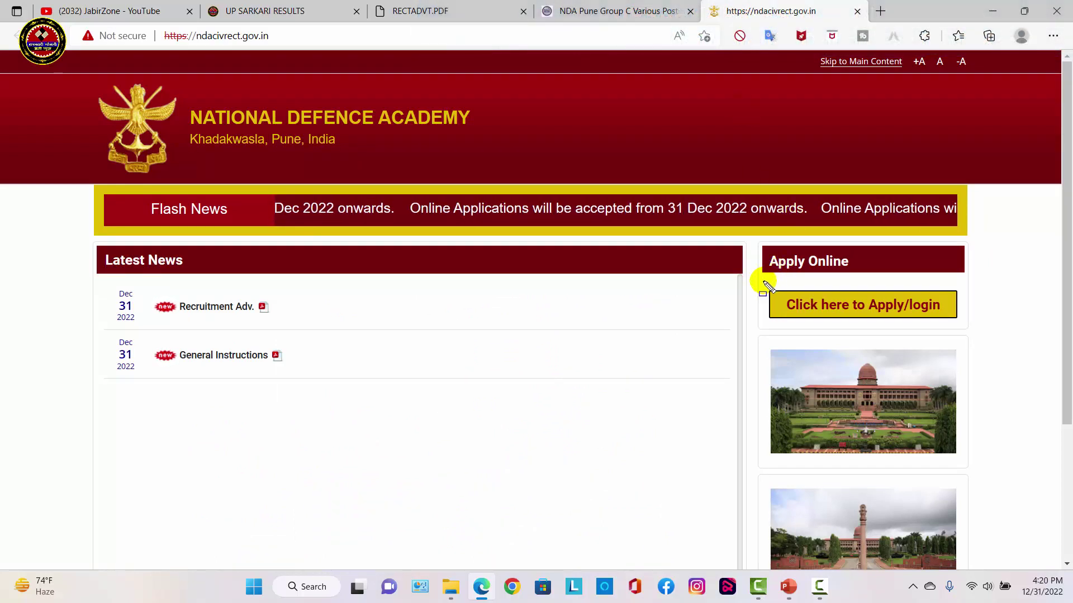
pyautogui.moveTo(764, 281)
pyautogui.mouseDown()
pyautogui.moveTo(929, 345)
pyautogui.moveTo(965, 332)
pyautogui.mouseUp()
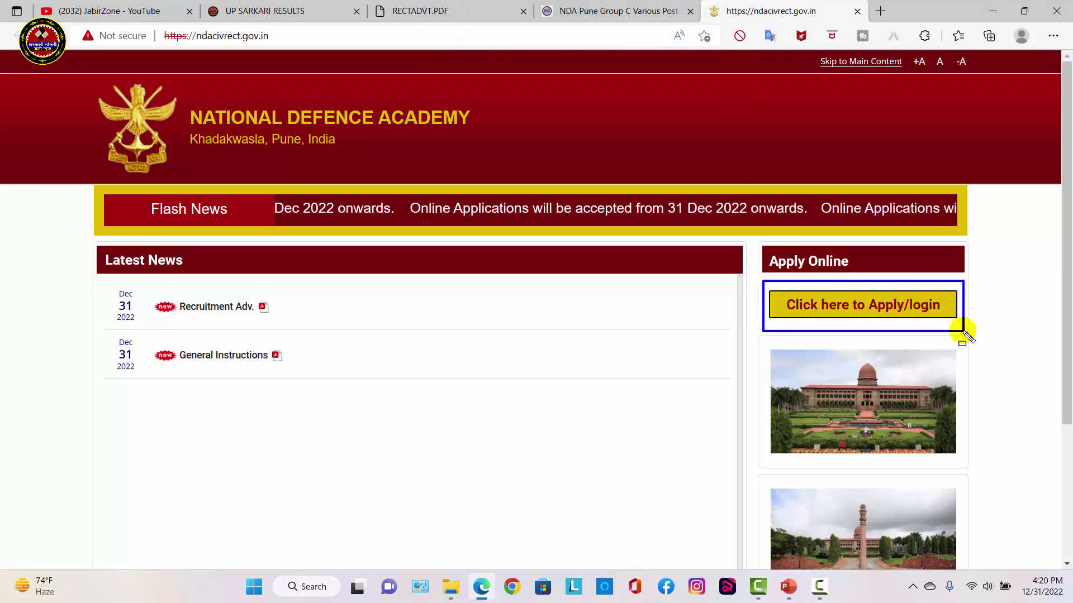
pyautogui.click(894, 305)
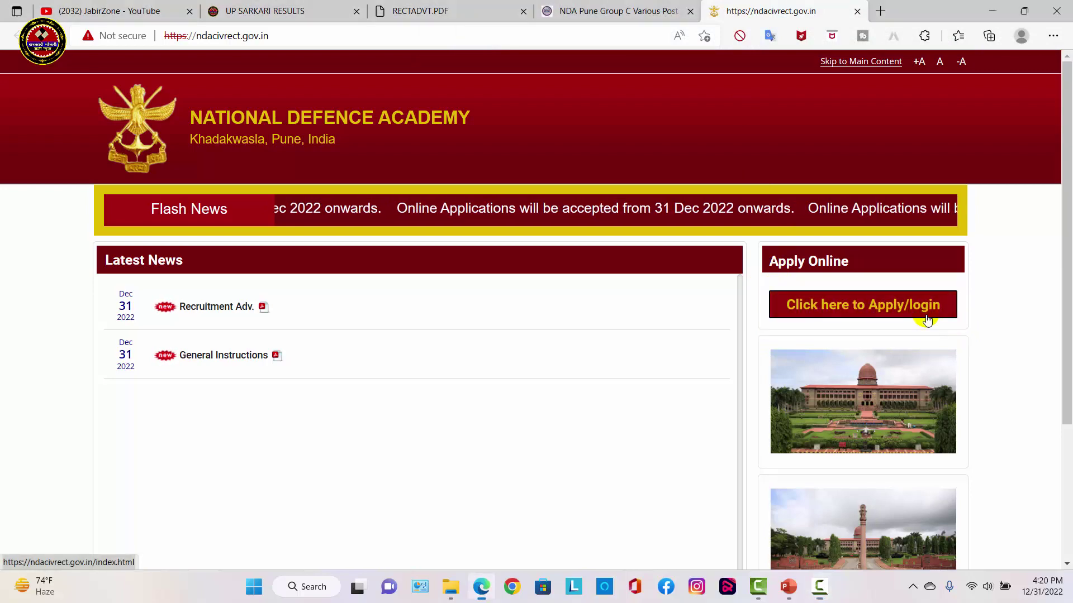
# Open the new account registration form from the login page
pyautogui.moveTo(520, 78)
pyautogui.mouseDown()
pyautogui.moveTo(724, 132)
pyautogui.moveTo(833, 132)
pyautogui.moveTo(857, 118)
pyautogui.mouseUp()
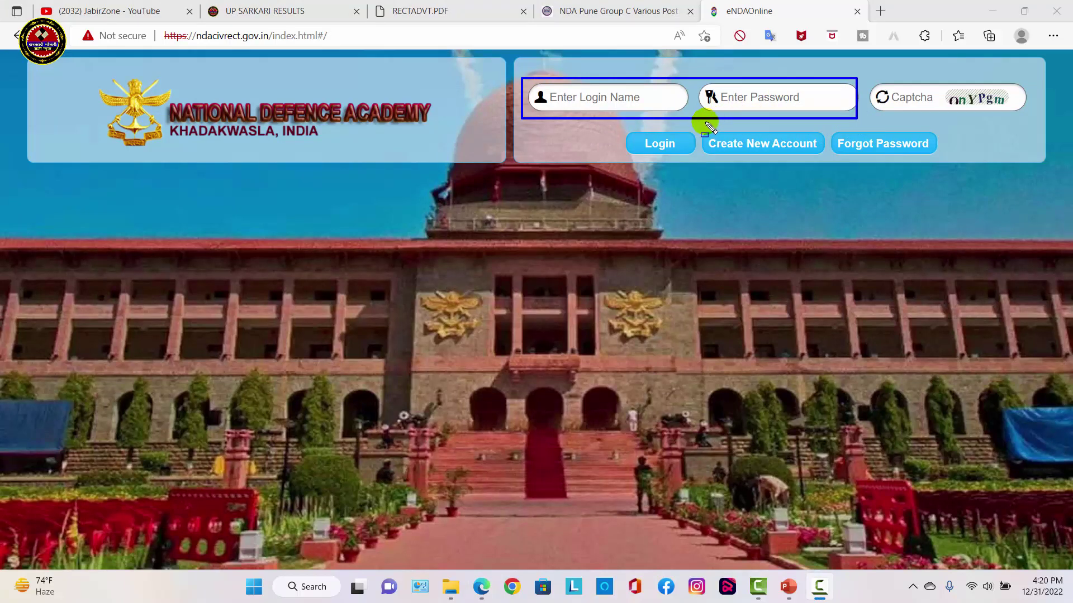
pyautogui.moveTo(699, 124); pyautogui.dragTo(826, 159)
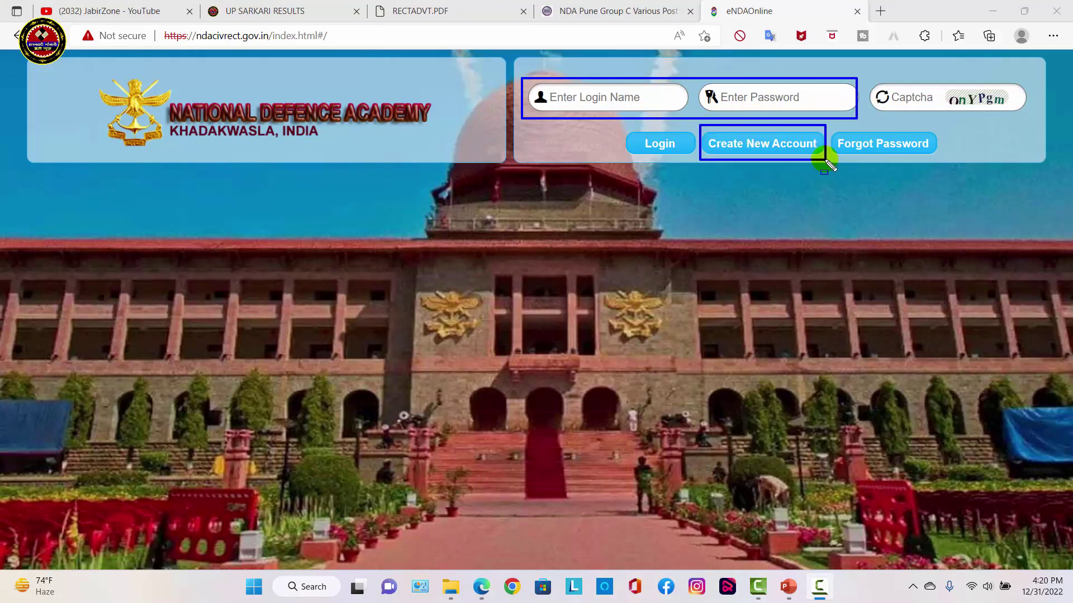
pyautogui.press('Escape')
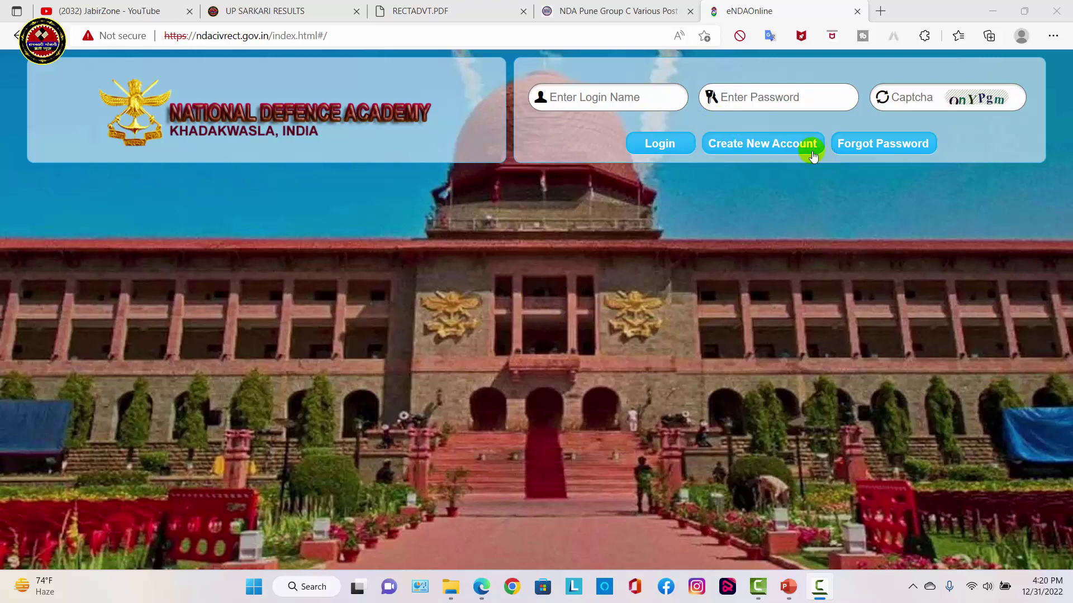
pyautogui.click(747, 146)
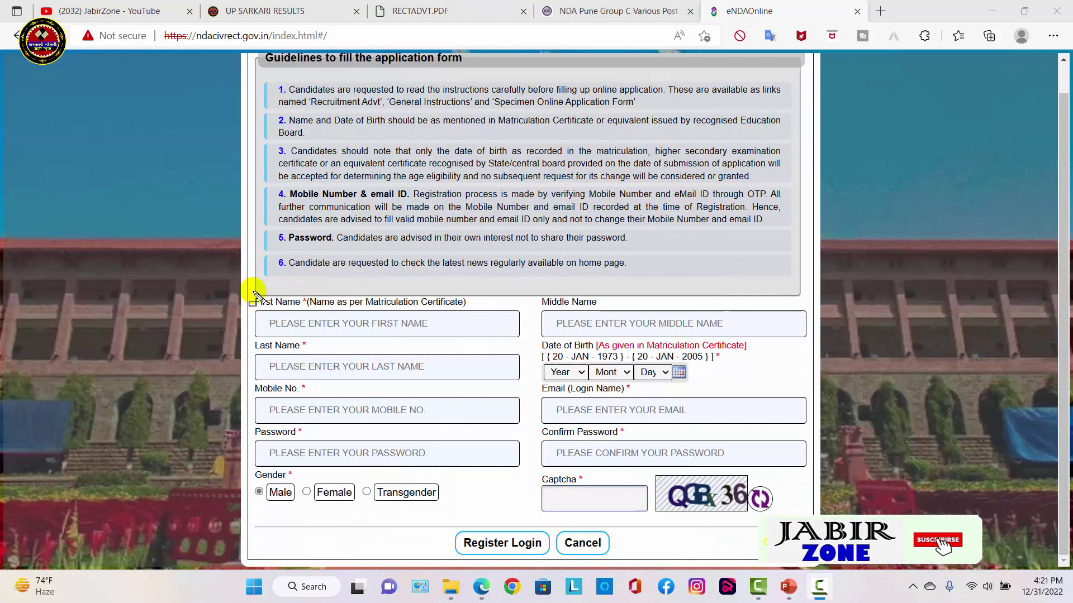
# Fill in the candidate's name, date of birth, mobile number, email, password, gender and captcha, and submit the login registration
pyautogui.moveTo(254, 293)
pyautogui.mouseDown()
pyautogui.moveTo(514, 515)
pyautogui.moveTo(804, 558)
pyautogui.mouseUp()
pyautogui.press('Escape')
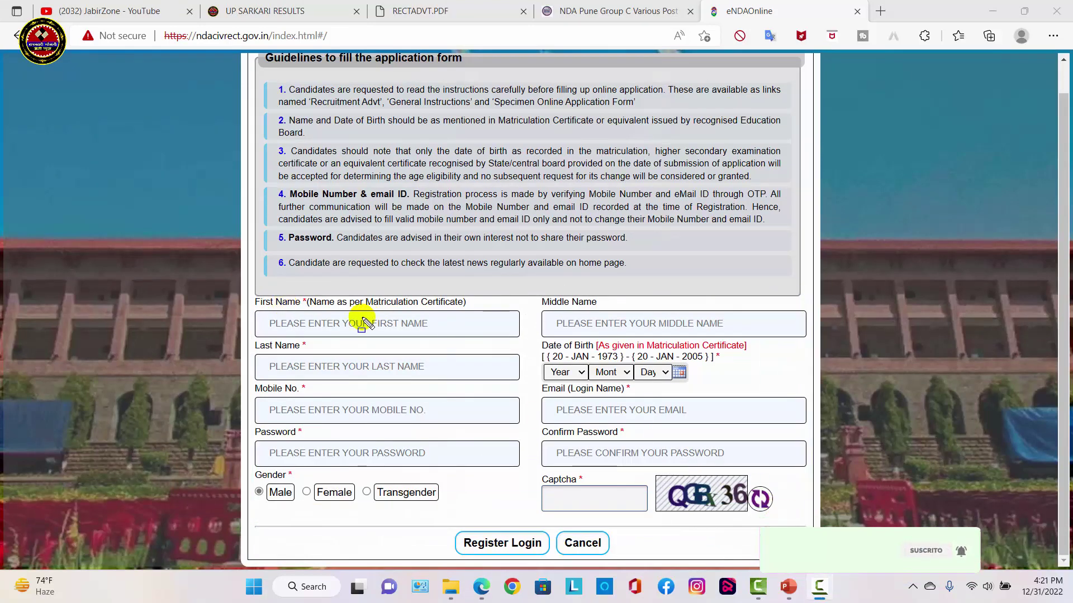
pyautogui.moveTo(256, 311); pyautogui.dragTo(402, 339)
pyautogui.moveTo(352, 293); pyautogui.dragTo(467, 310)
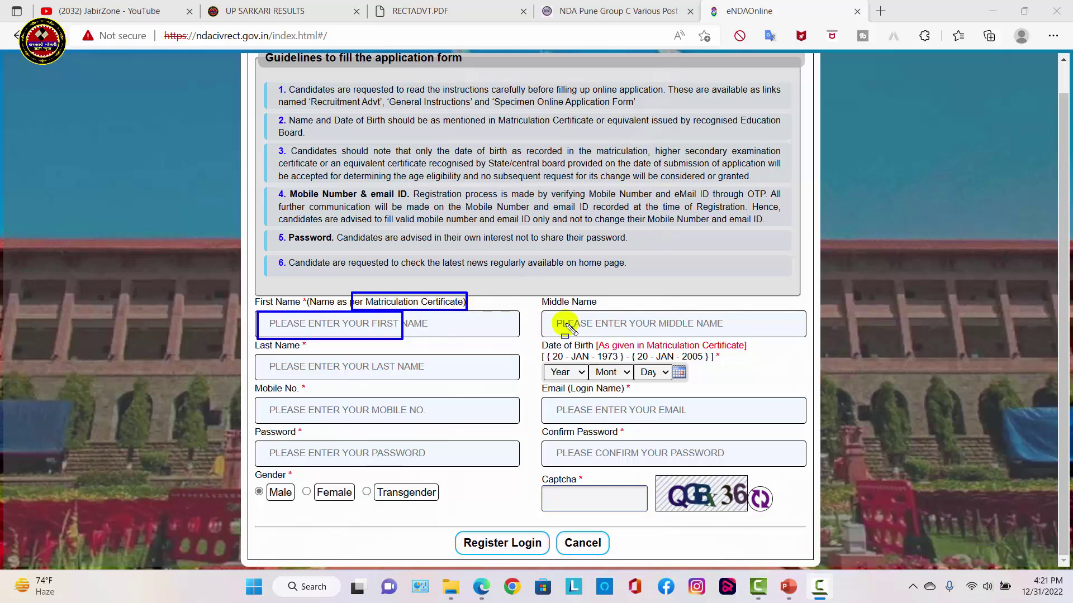
pyautogui.moveTo(556, 312); pyautogui.dragTo(651, 338)
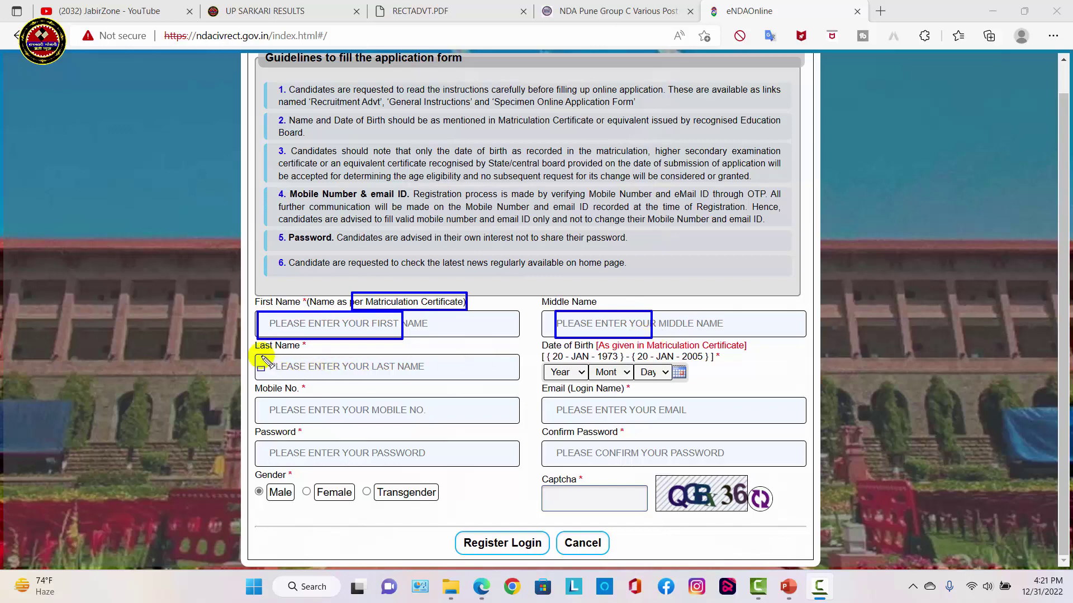
pyautogui.moveTo(261, 356); pyautogui.dragTo(430, 381)
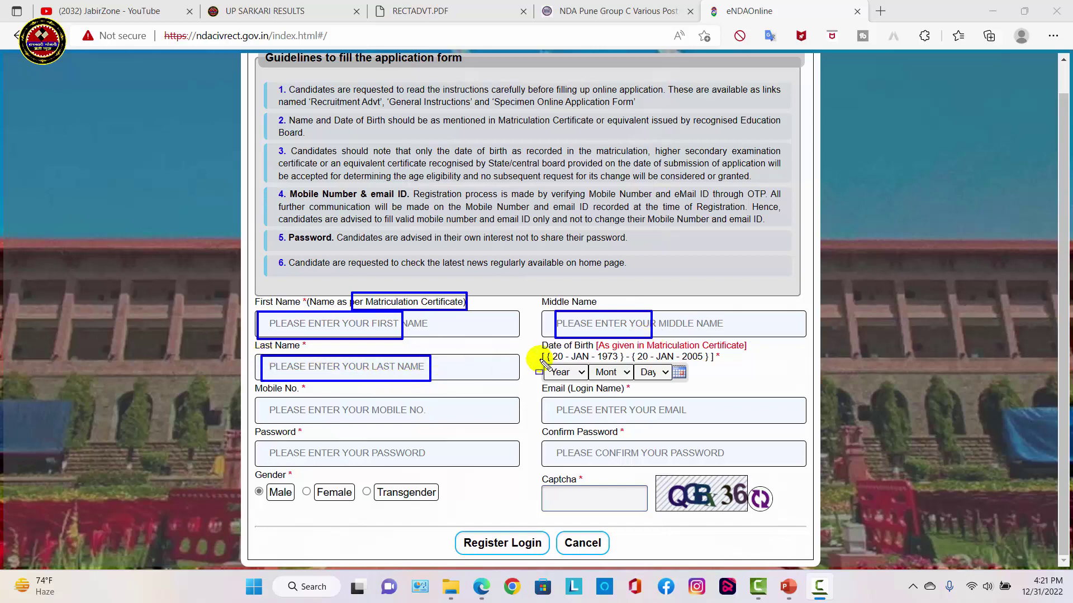
pyautogui.moveTo(540, 360); pyautogui.dragTo(677, 383)
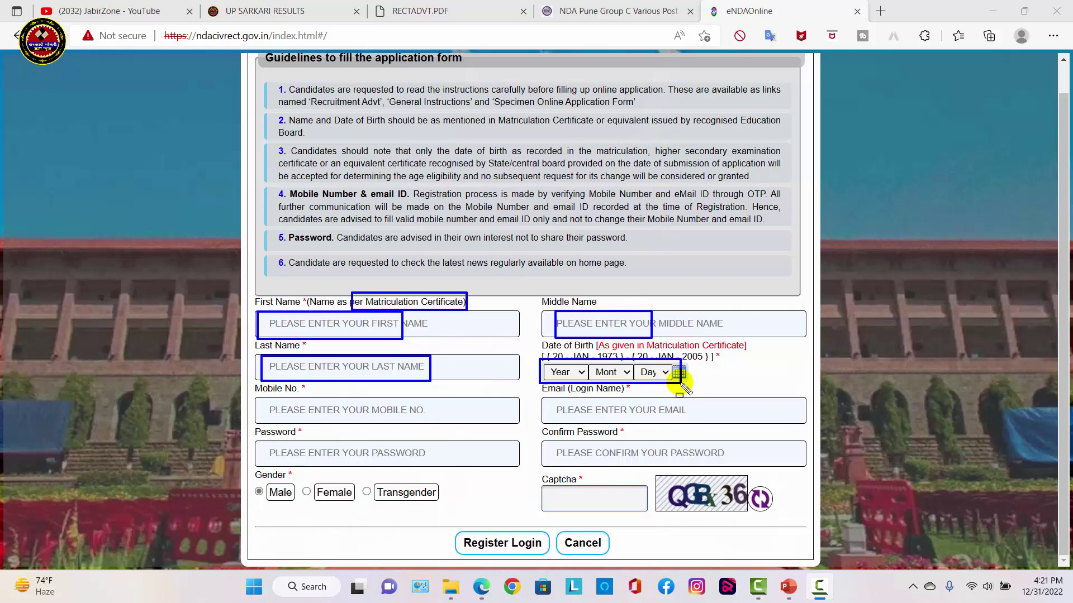
pyautogui.moveTo(267, 397); pyautogui.dragTo(420, 425)
pyautogui.moveTo(542, 398); pyautogui.dragTo(677, 425)
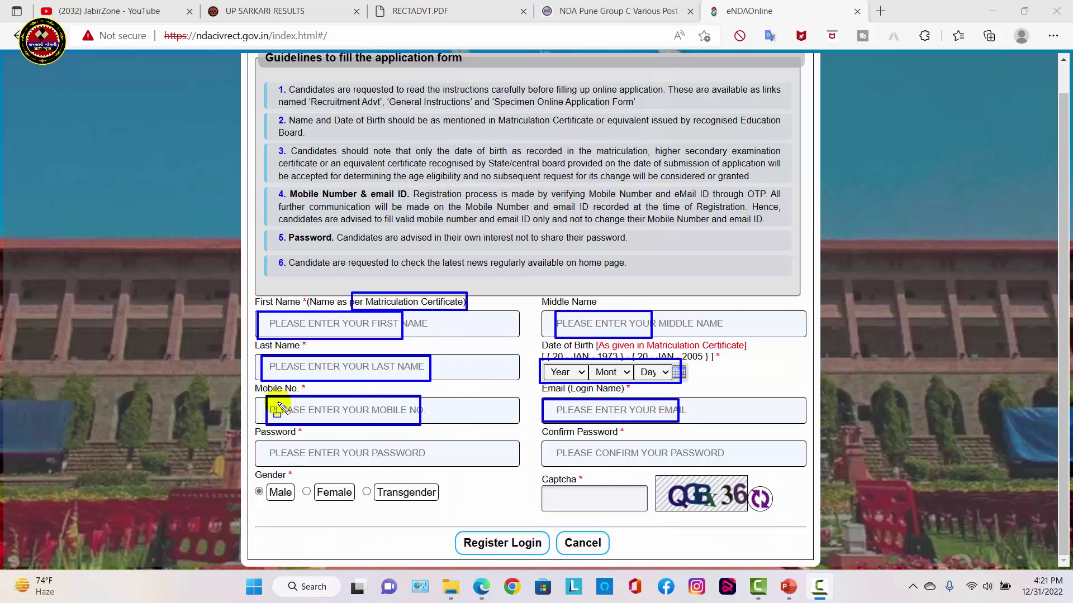
pyautogui.moveTo(269, 402); pyautogui.dragTo(702, 426)
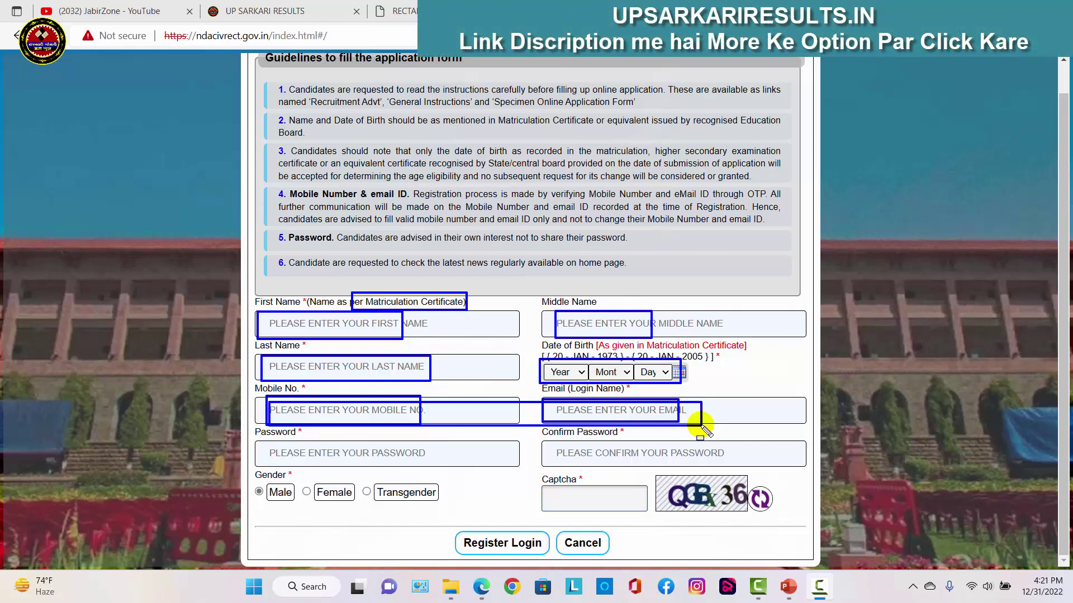
pyautogui.moveTo(255, 445); pyautogui.dragTo(457, 463)
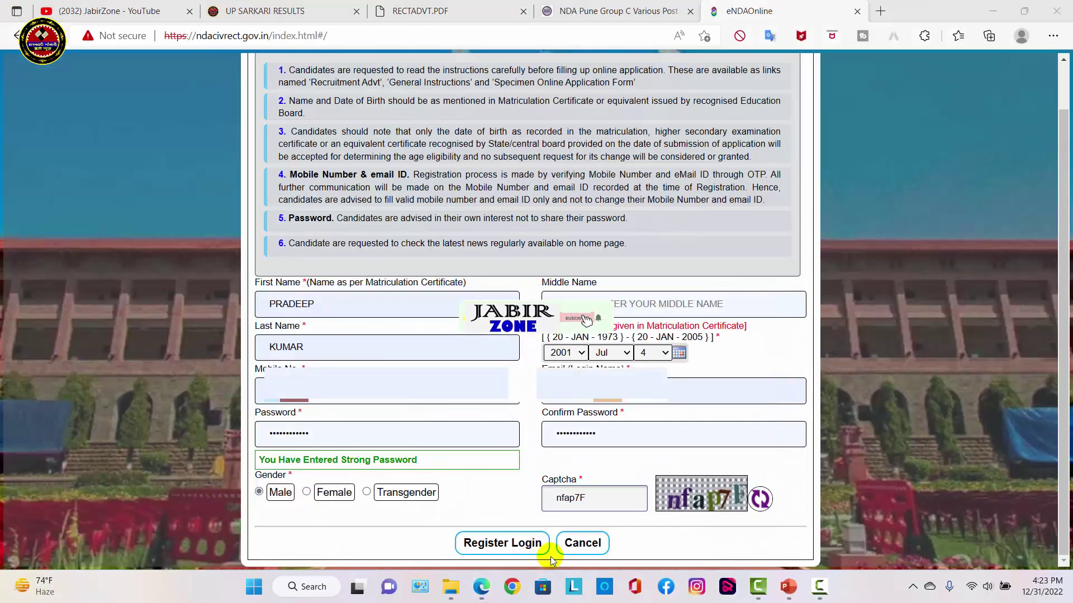
pyautogui.click(542, 549)
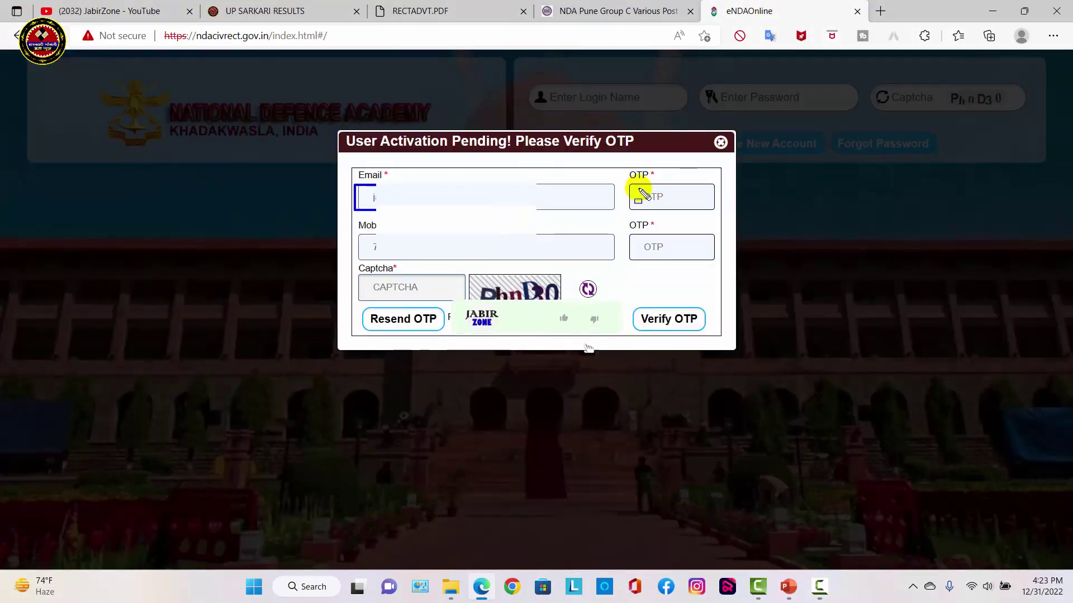
# Enter the email OTP, mobile OTP and captcha, and verify them to activate the account
pyautogui.moveTo(636, 189); pyautogui.dragTo(682, 207)
pyautogui.moveTo(361, 235); pyautogui.dragTo(458, 262)
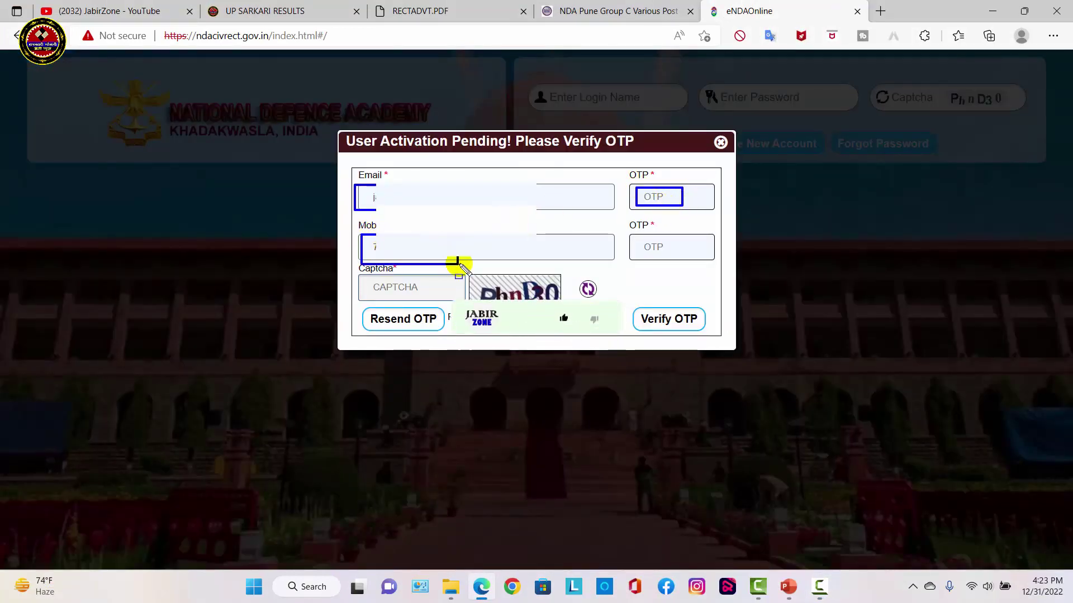
pyautogui.moveTo(637, 237); pyautogui.dragTo(680, 253)
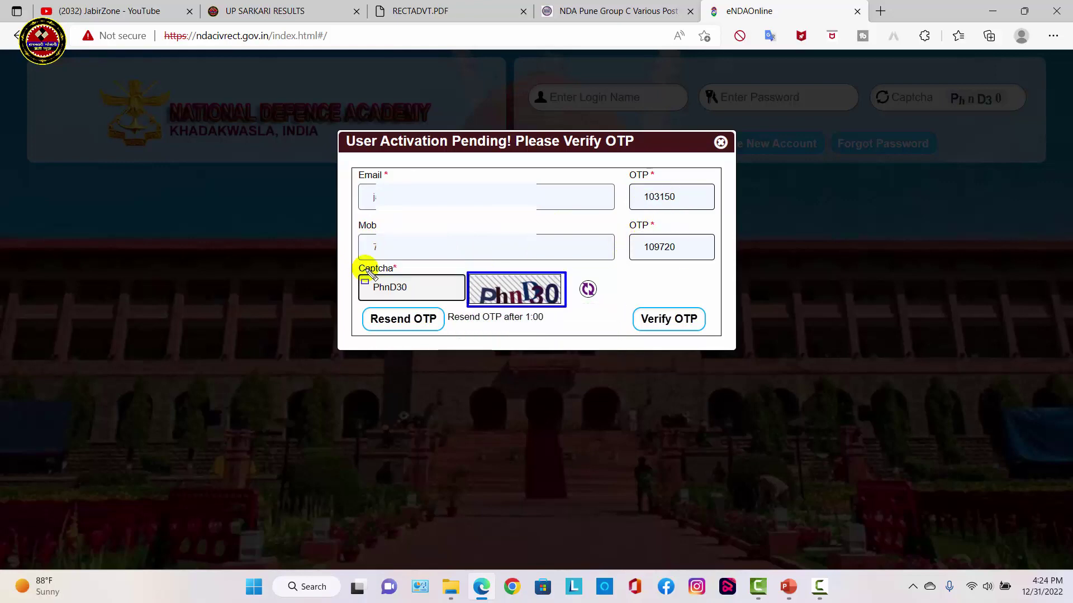
pyautogui.moveTo(363, 268); pyautogui.dragTo(423, 294)
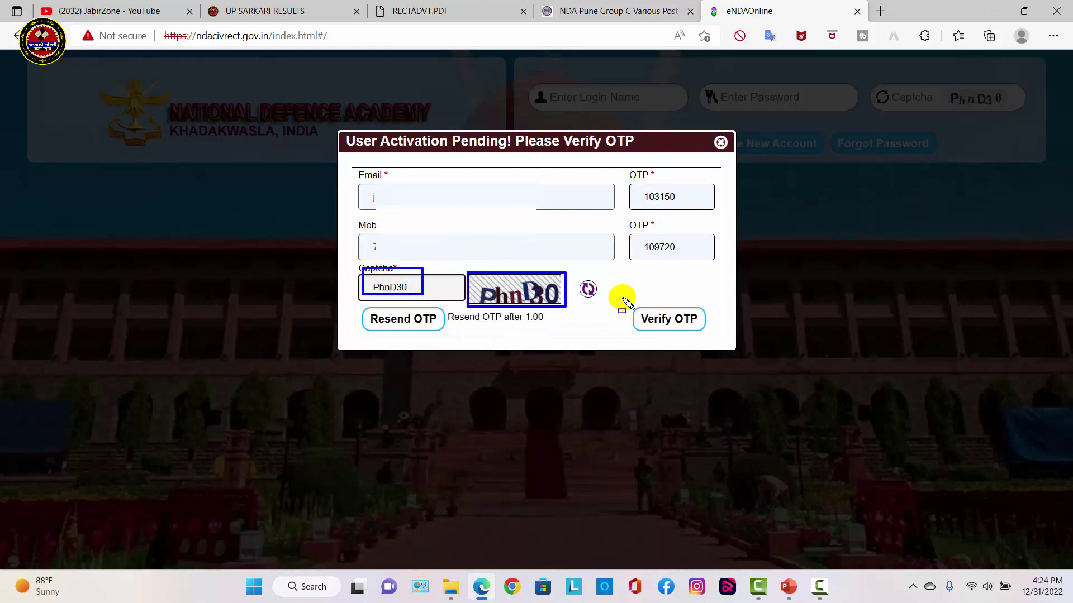
pyautogui.moveTo(623, 300); pyautogui.dragTo(725, 337)
pyautogui.click(683, 329)
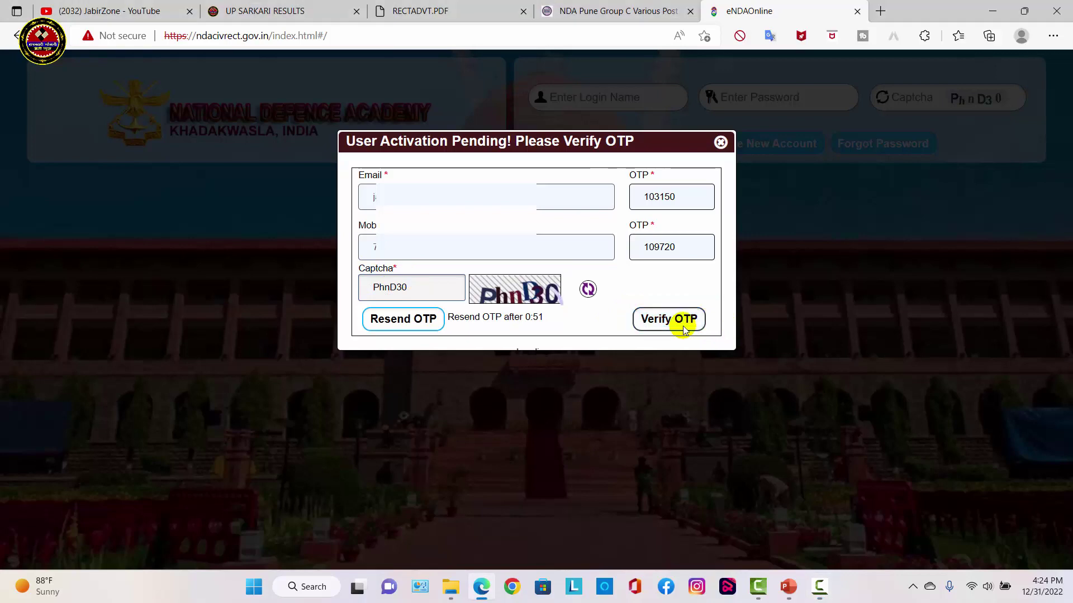
# Log in to the candidate account with the registered email, account password and captcha
pyautogui.moveTo(385, 75); pyautogui.dragTo(652, 102)
pyautogui.moveTo(435, 77); pyautogui.dragTo(530, 94)
pyautogui.moveTo(632, 99)
pyautogui.mouseDown()
pyautogui.moveTo(827, 162)
pyautogui.moveTo(825, 152)
pyautogui.mouseUp()
pyautogui.click(659, 112)
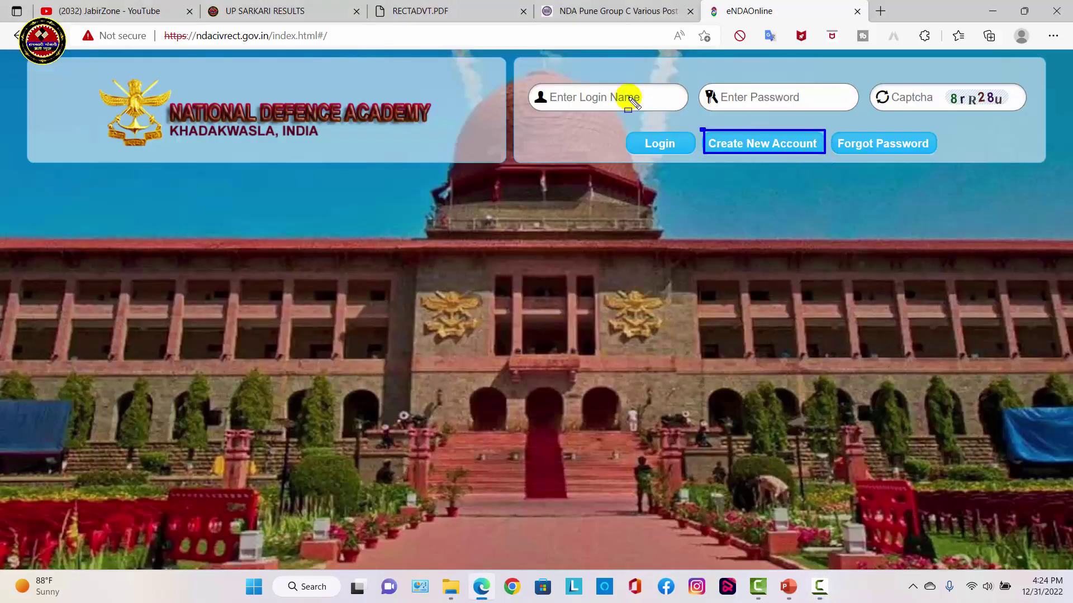
pyautogui.moveTo(527, 82)
pyautogui.mouseDown()
pyautogui.moveTo(575, 96)
pyautogui.moveTo(849, 110)
pyautogui.mouseUp()
pyautogui.press('Escape')
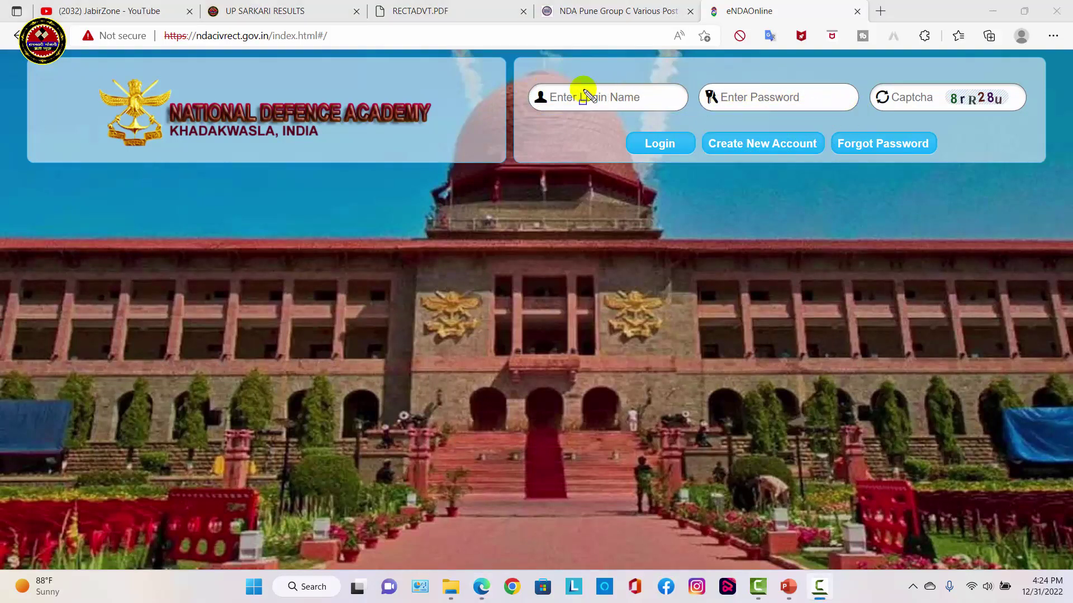
pyautogui.moveTo(539, 89); pyautogui.dragTo(665, 110)
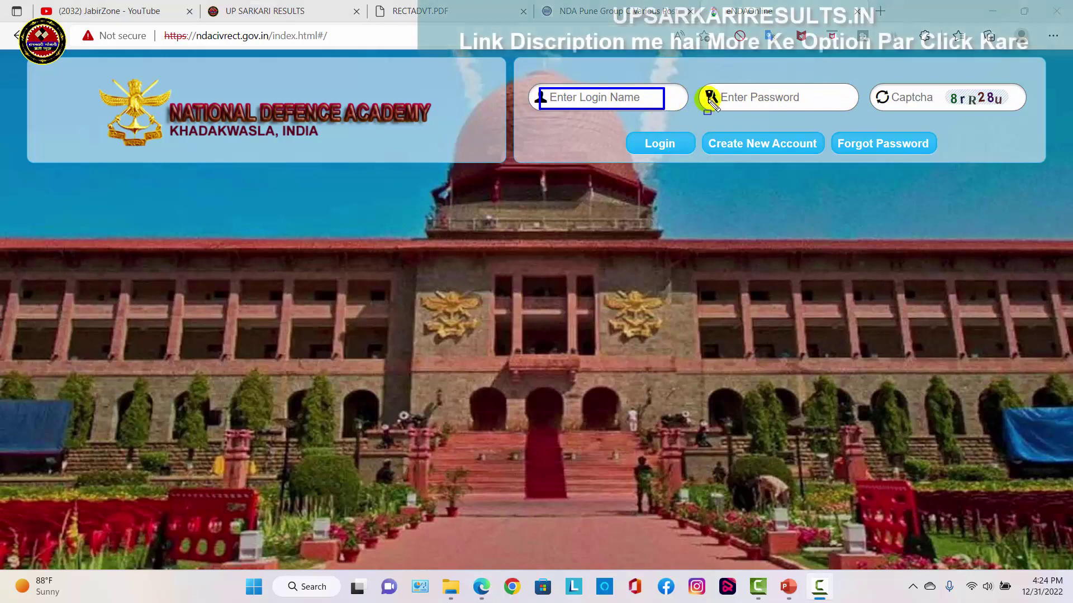
pyautogui.moveTo(719, 87); pyautogui.dragTo(820, 106)
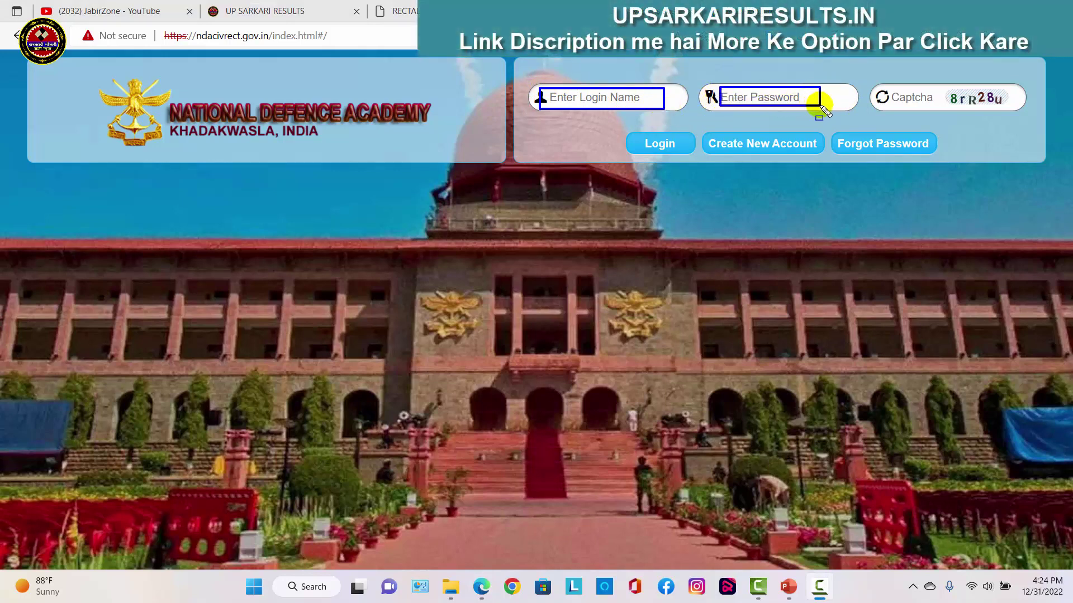
pyautogui.moveTo(950, 87); pyautogui.dragTo(1007, 107)
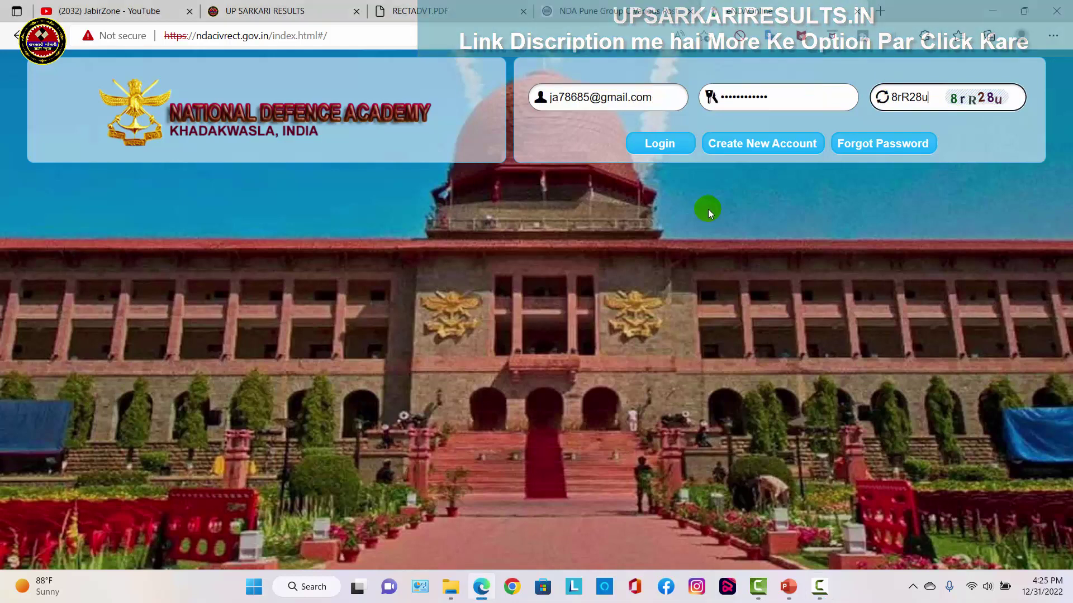
pyautogui.click(661, 147)
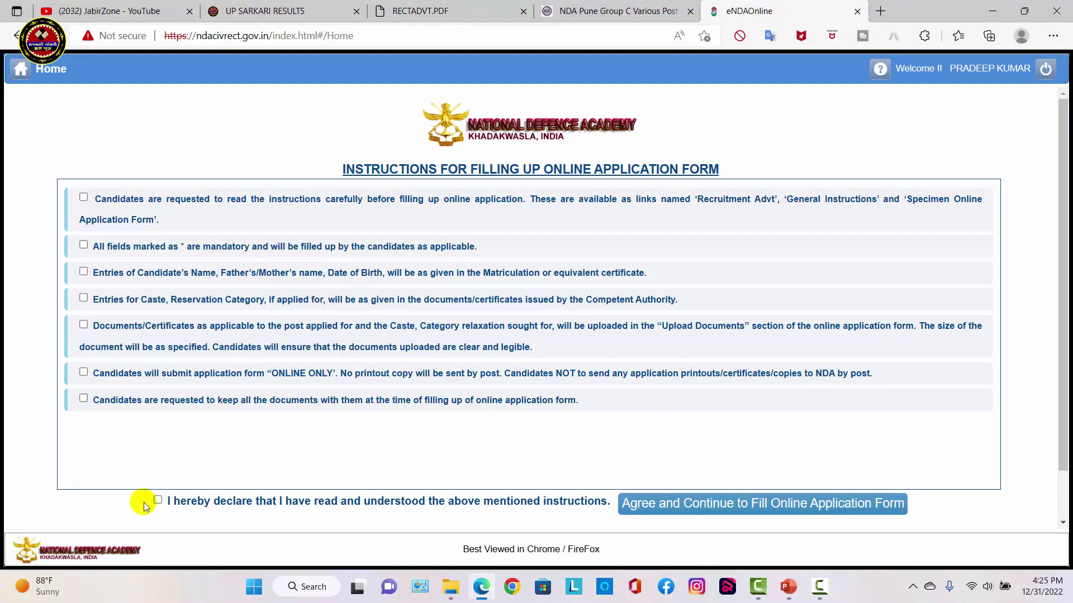
# Declare that all the instructions are read and understood, and continue to the online application form
pyautogui.click(157, 501)
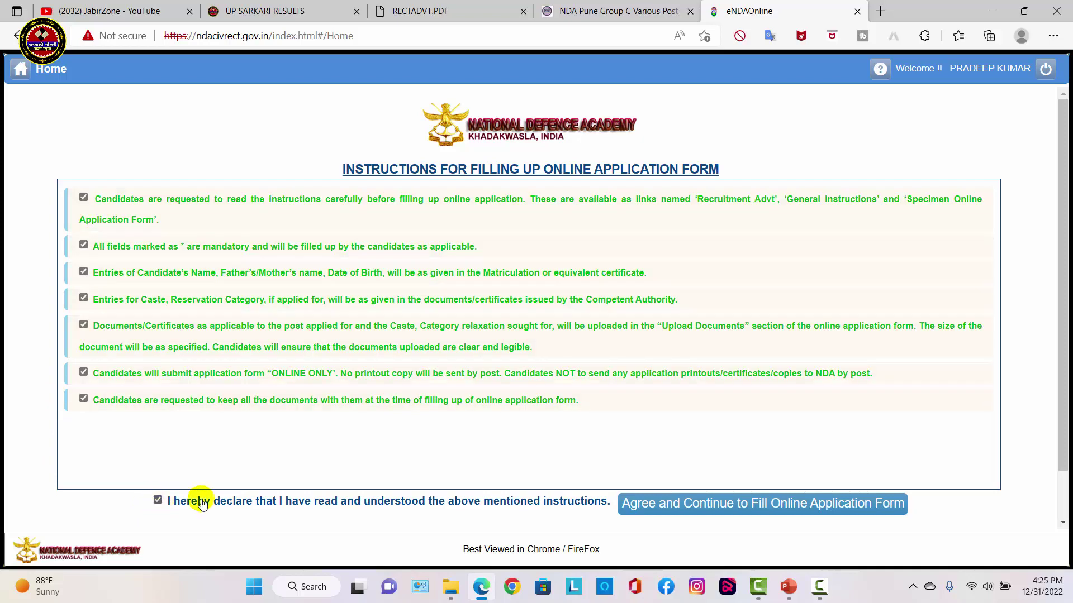
pyautogui.click(729, 506)
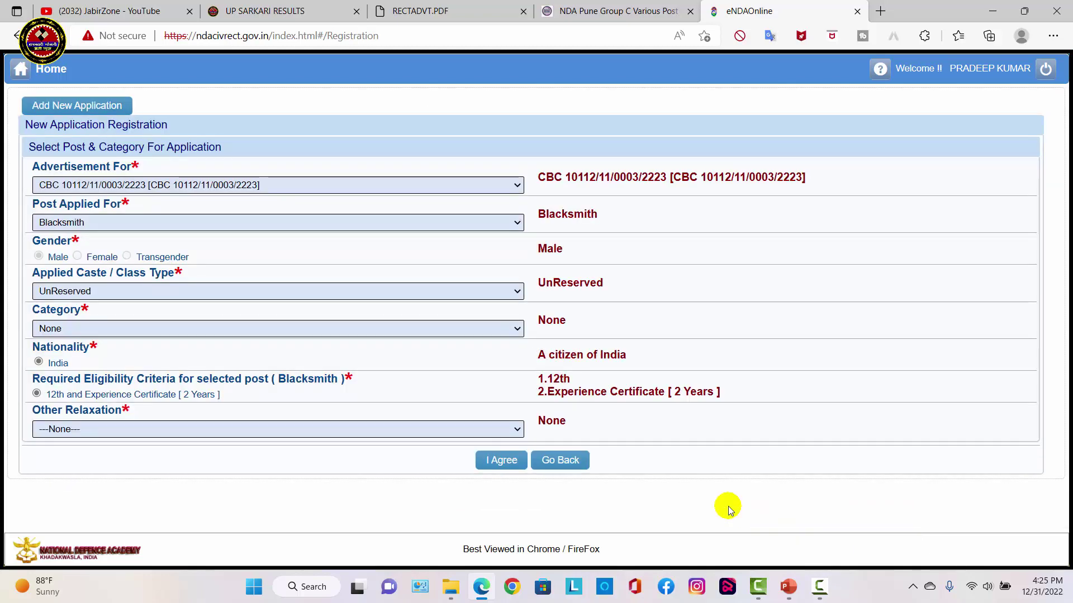
# Choose the advertisement CBC 10112/11/0003/2223 and Fireman as the post applied for
pyautogui.click(411, 187)
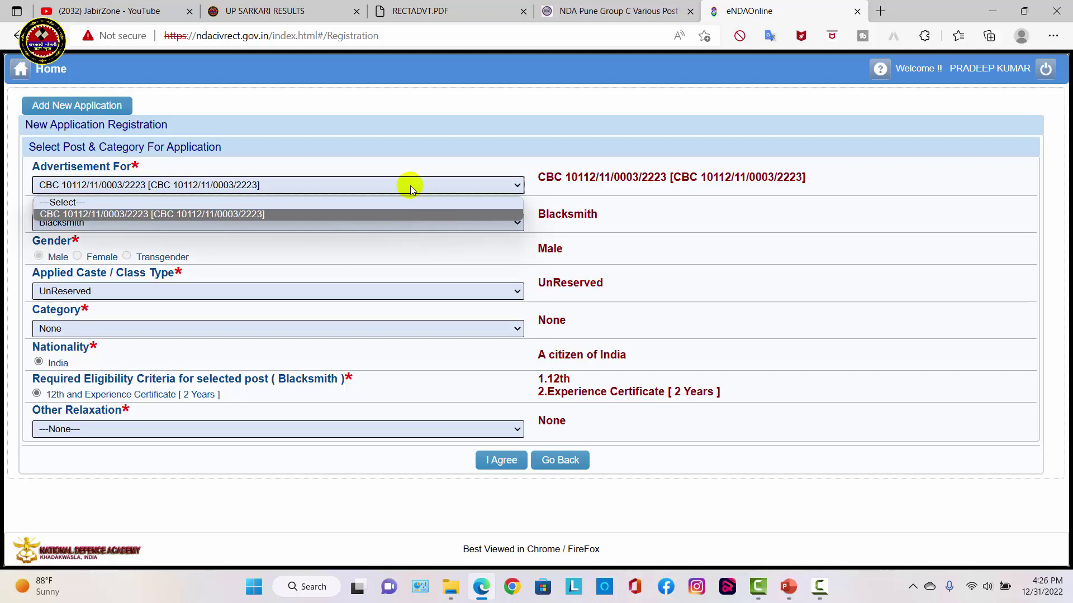
pyautogui.click(367, 212)
pyautogui.click(358, 222)
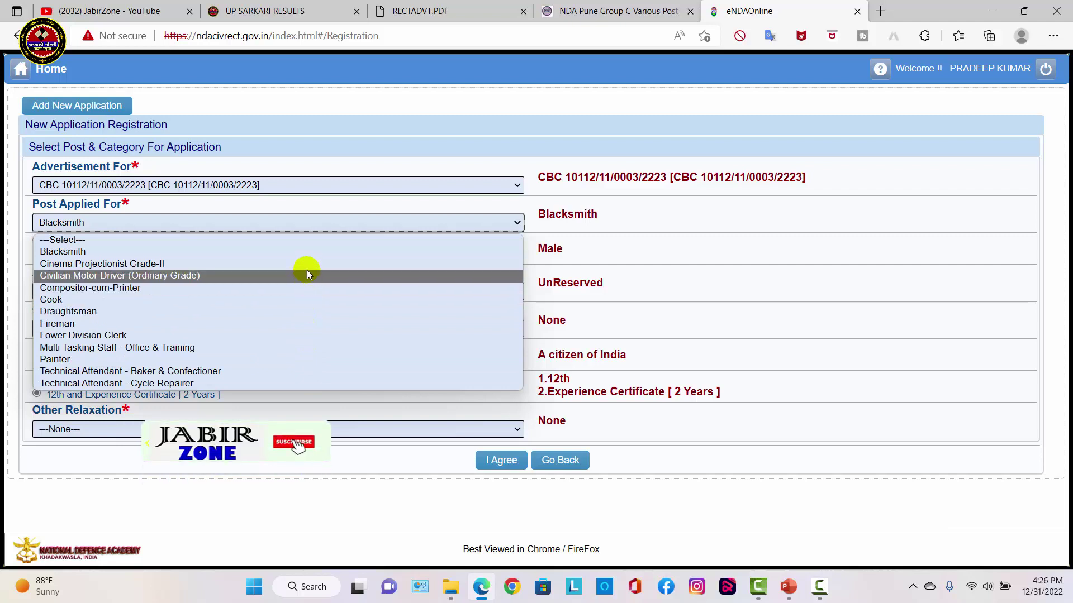
pyautogui.click(335, 324)
# Set the applied caste to OBC, with None for both the category and other relaxation
pyautogui.click(407, 291)
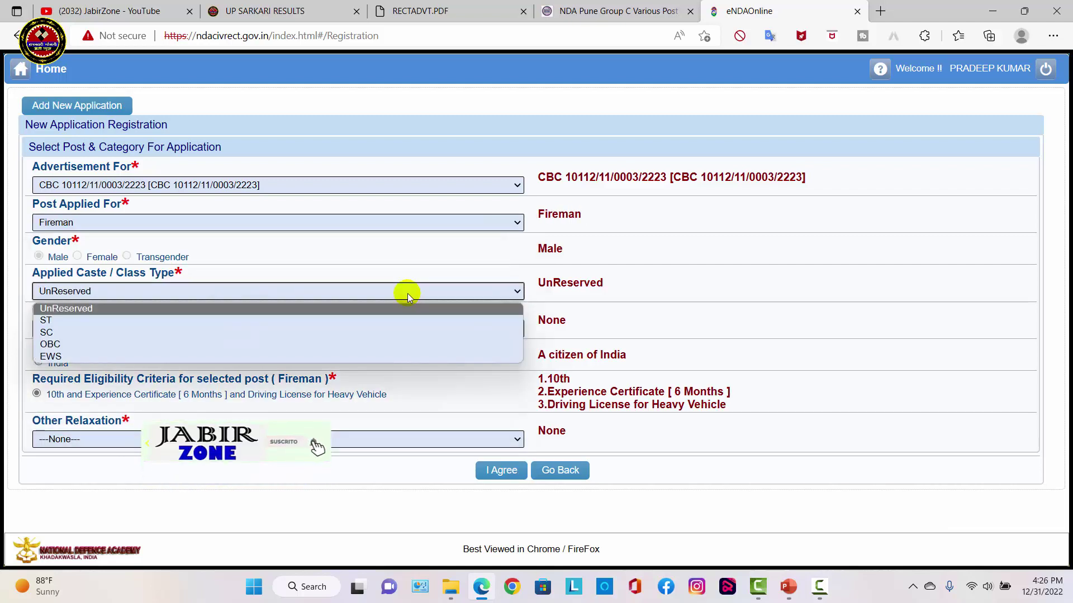
pyautogui.click(373, 343)
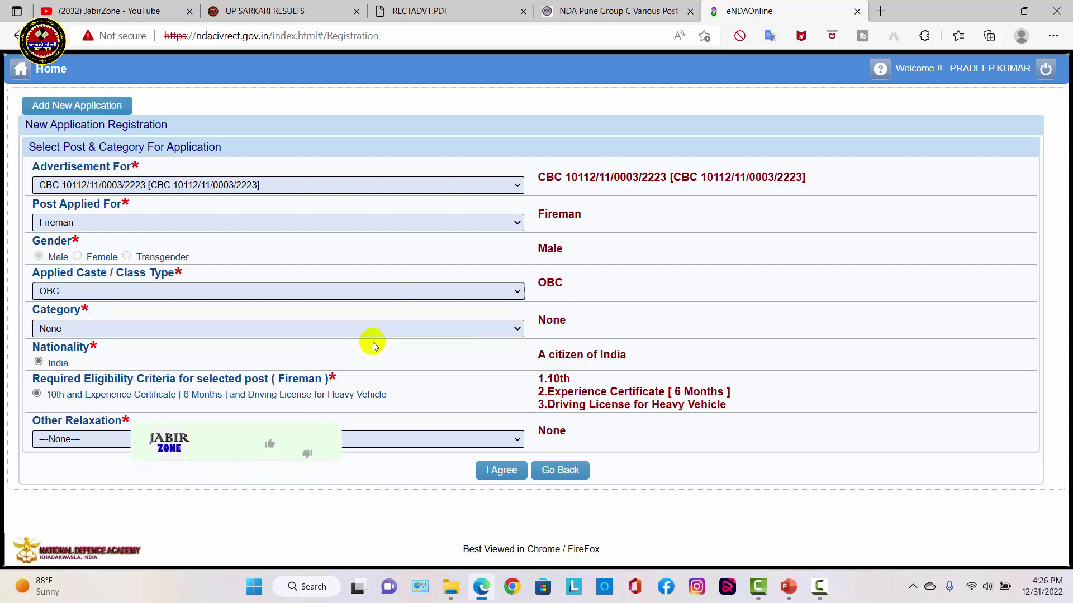
pyautogui.click(358, 330)
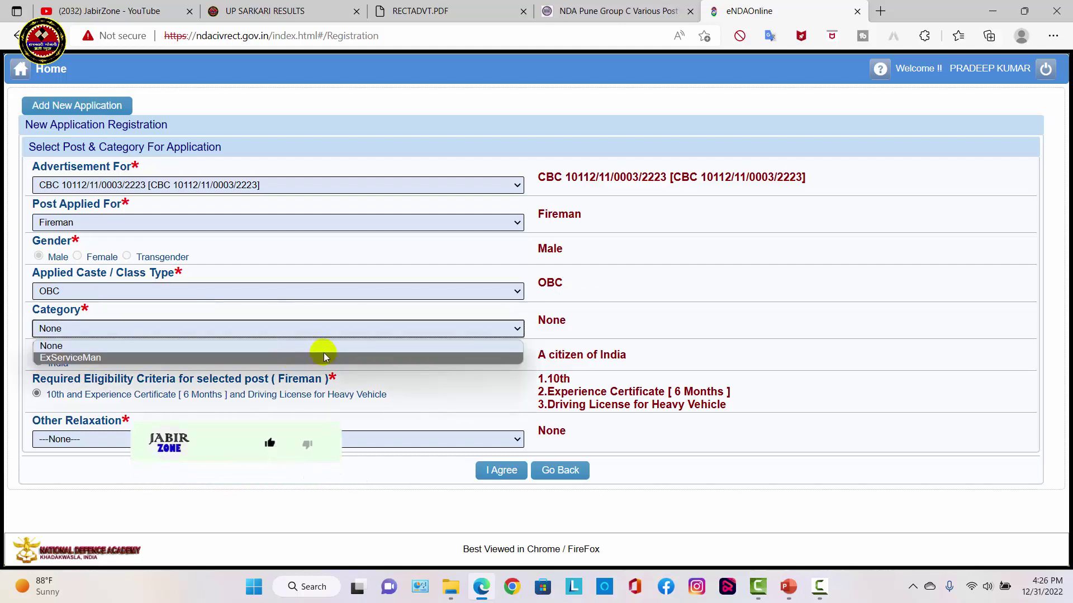
pyautogui.click(249, 348)
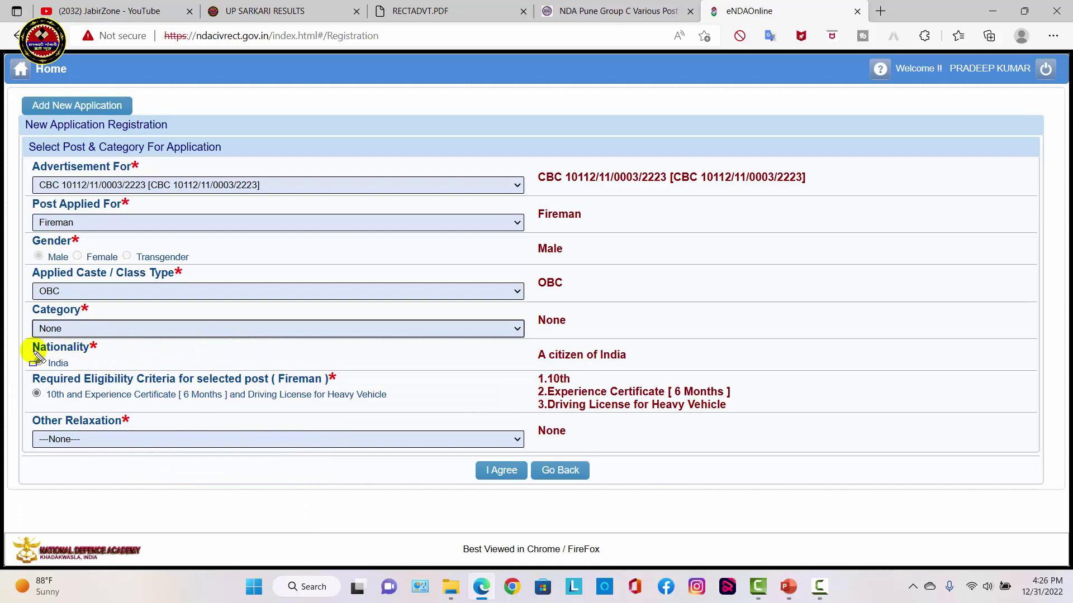
pyautogui.moveTo(24, 369); pyautogui.dragTo(413, 411)
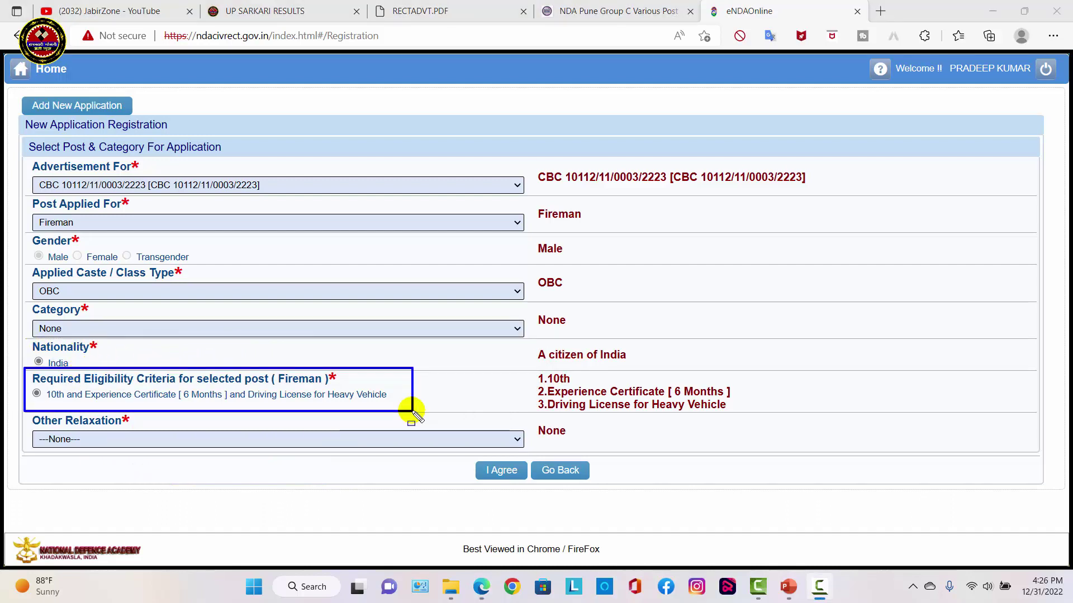
pyautogui.moveTo(34, 387)
pyautogui.mouseDown()
pyautogui.moveTo(101, 402)
pyautogui.moveTo(273, 409)
pyautogui.mouseUp()
pyautogui.moveTo(168, 384); pyautogui.dragTo(405, 408)
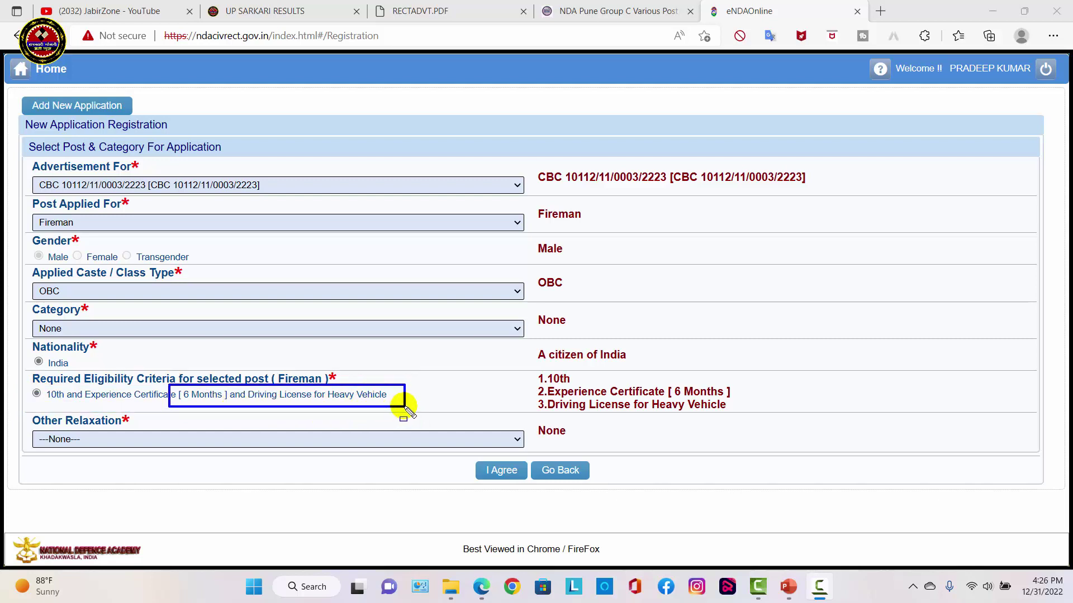
pyautogui.click(317, 443)
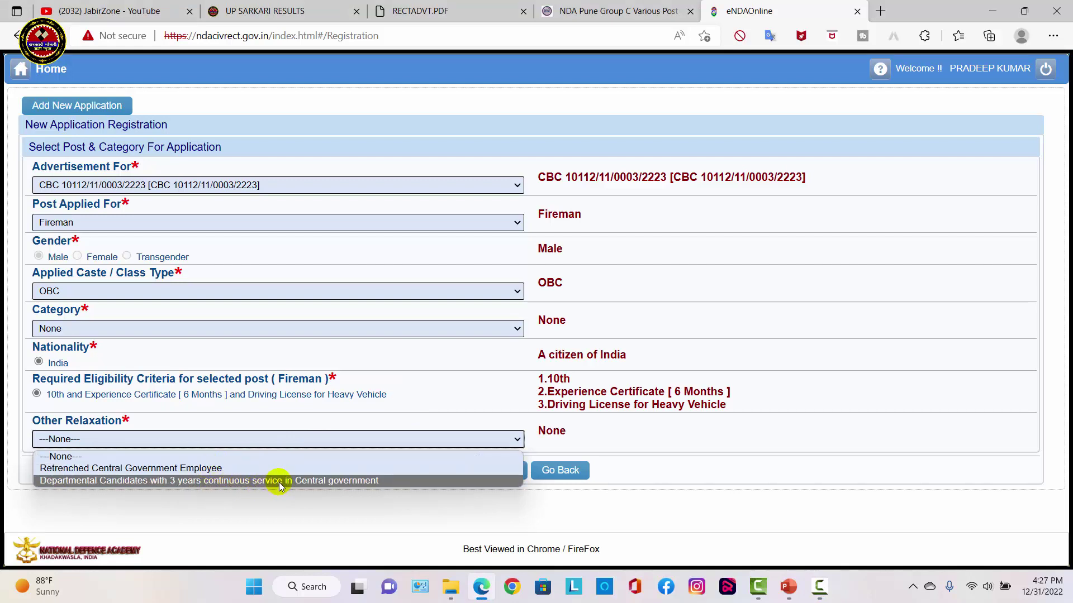
pyautogui.click(116, 457)
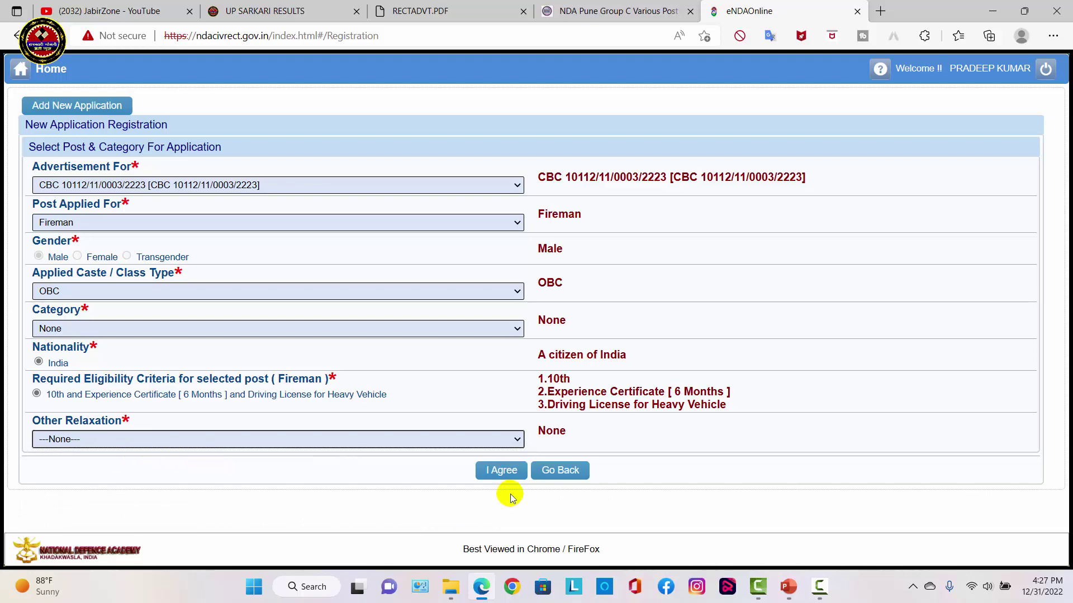
# Agree to the selected post details, confirm creating the new application and dismiss the confirmation message
pyautogui.click(498, 474)
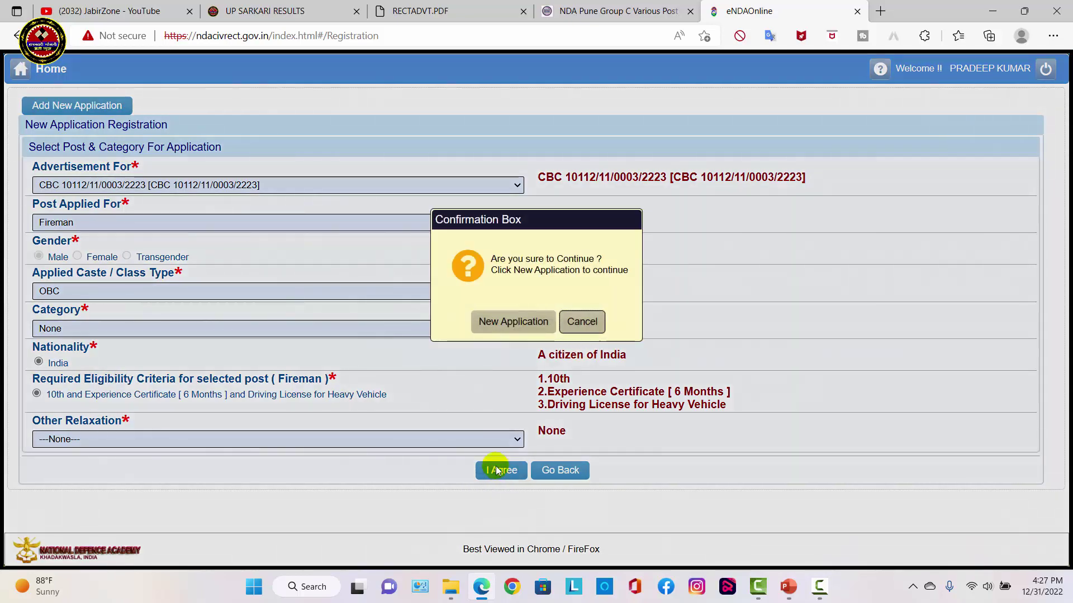
pyautogui.click(509, 327)
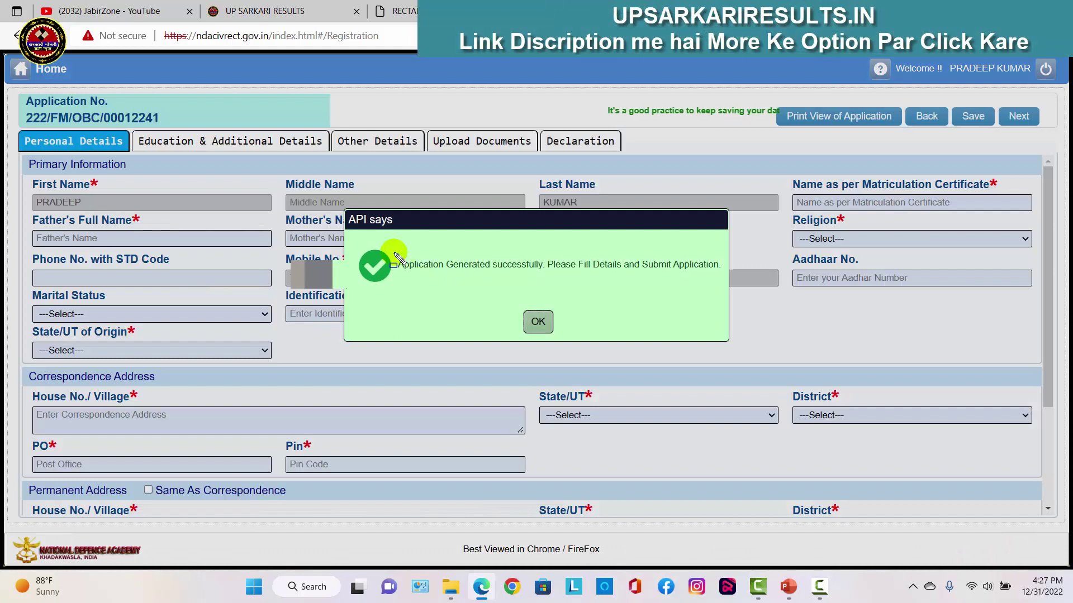
pyautogui.moveTo(399, 261); pyautogui.dragTo(698, 273)
pyautogui.click(539, 323)
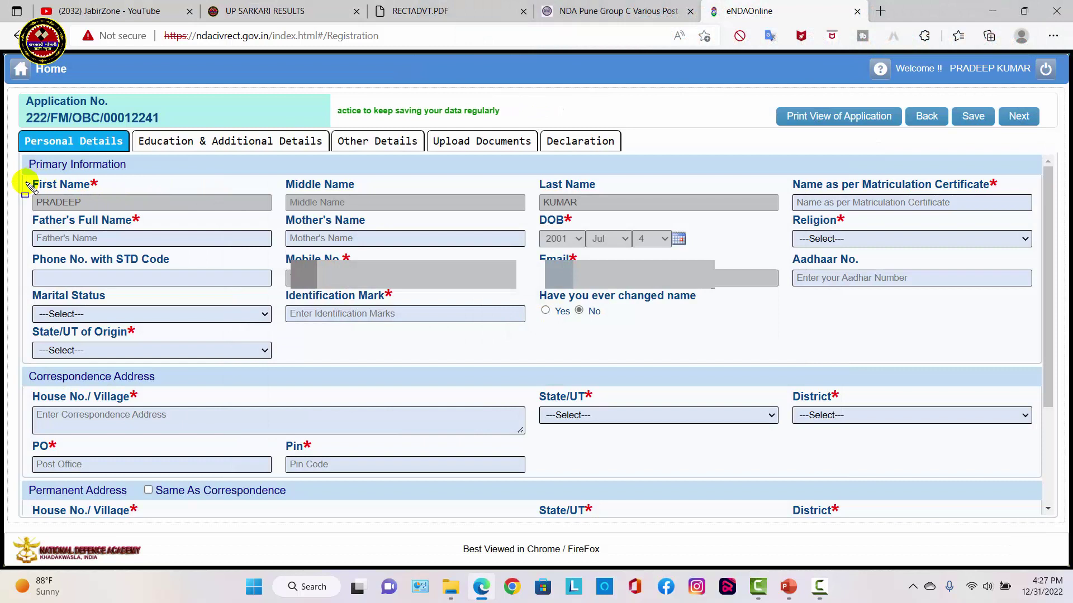
# Fill in the candidate's name as per the matriculation certificate using the saved autofill entry
pyautogui.moveTo(27, 186); pyautogui.dragTo(961, 313)
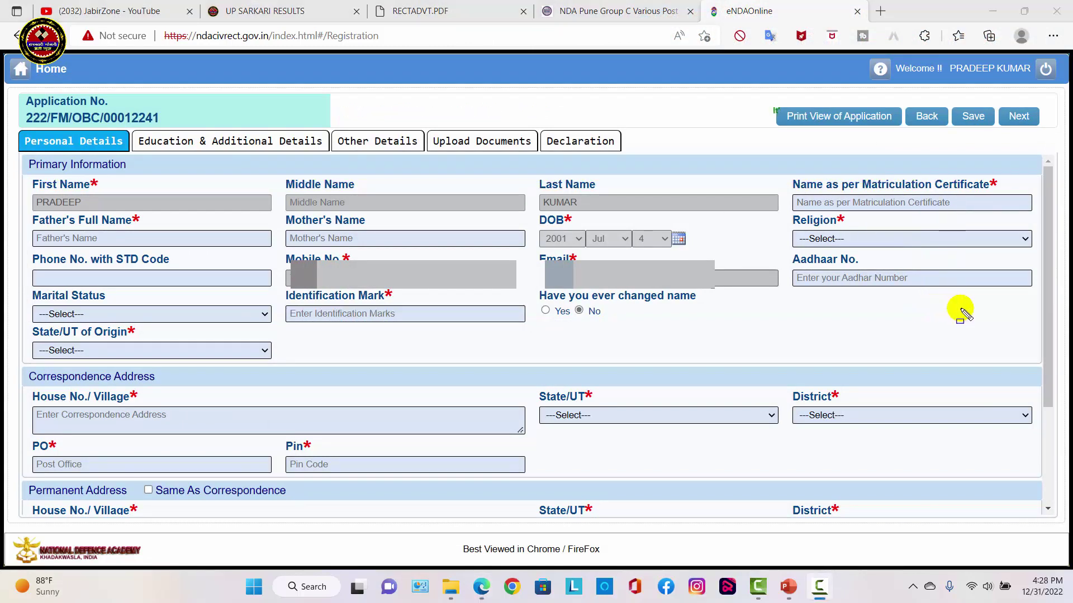
pyautogui.moveTo(796, 194); pyautogui.dragTo(956, 210)
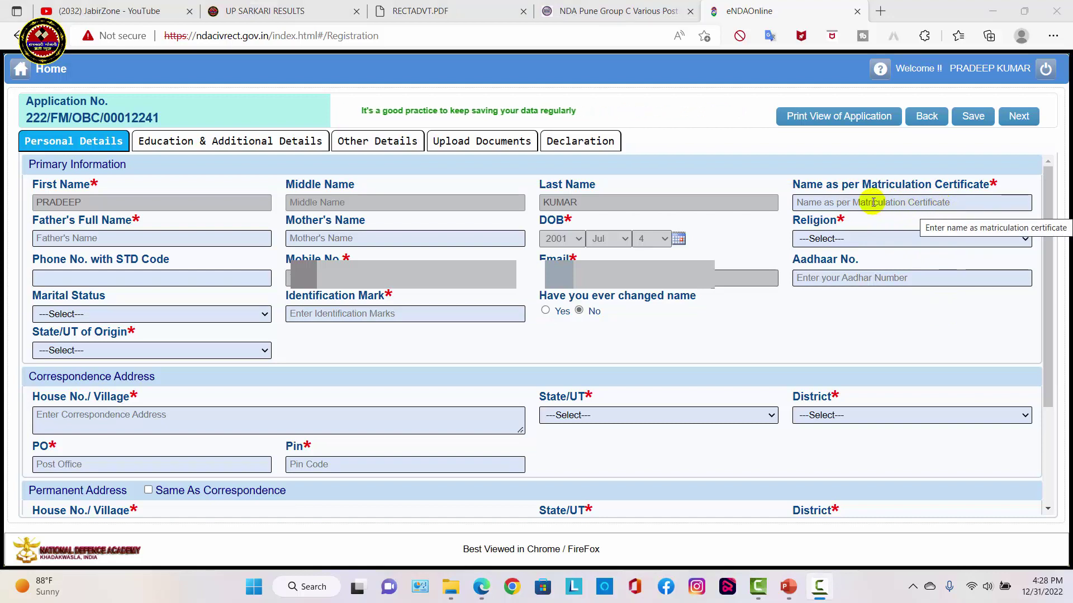
pyautogui.click(895, 203)
pyautogui.click(827, 309)
pyautogui.moveTo(19, 230); pyautogui.dragTo(155, 250)
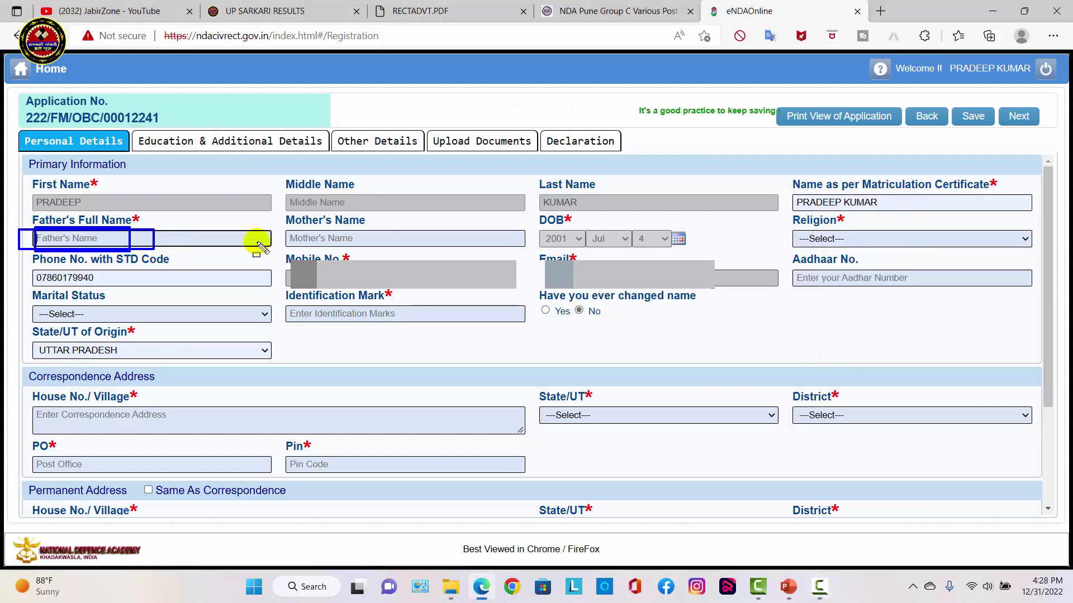
pyautogui.moveTo(283, 230); pyautogui.dragTo(385, 247)
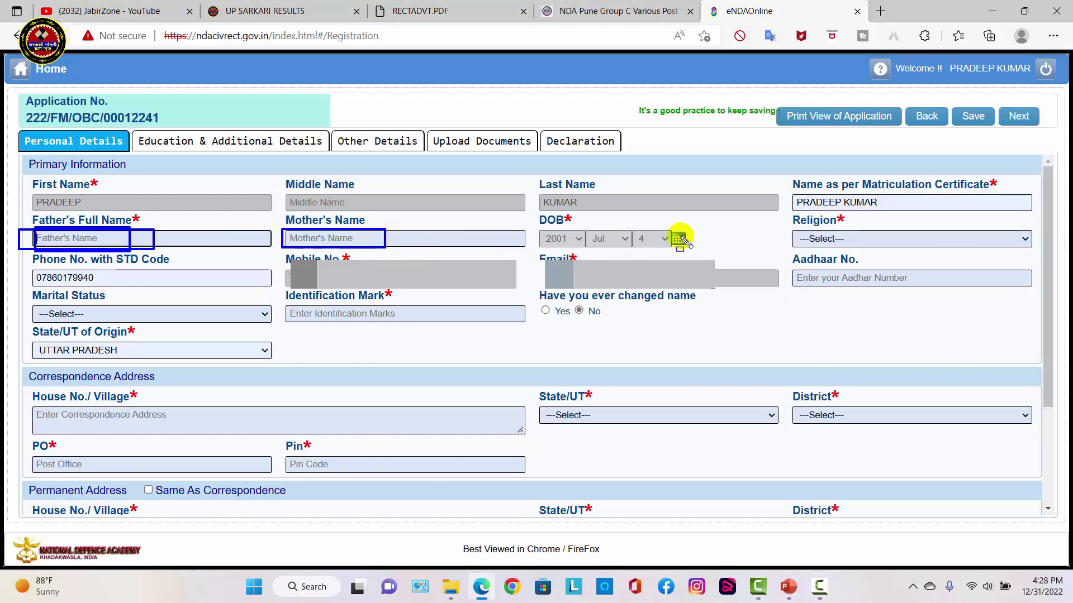
# Set the religion to HINDU and the marital status to Single in the primary information
pyautogui.click(827, 238)
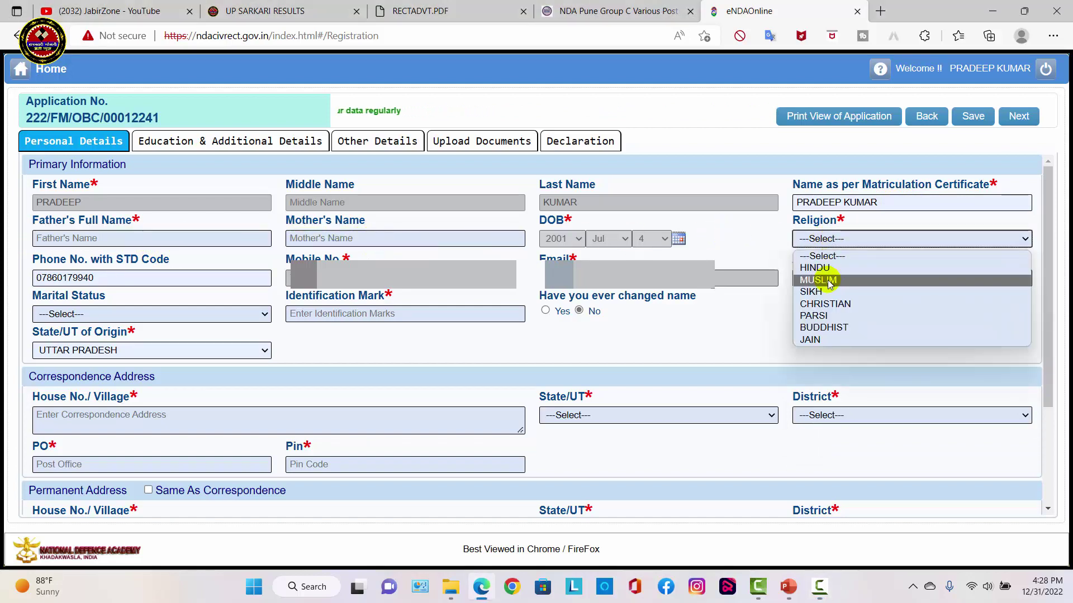
pyautogui.click(815, 268)
pyautogui.moveTo(29, 292)
pyautogui.mouseDown()
pyautogui.moveTo(192, 306)
pyautogui.moveTo(227, 323)
pyautogui.moveTo(212, 319)
pyautogui.mouseUp()
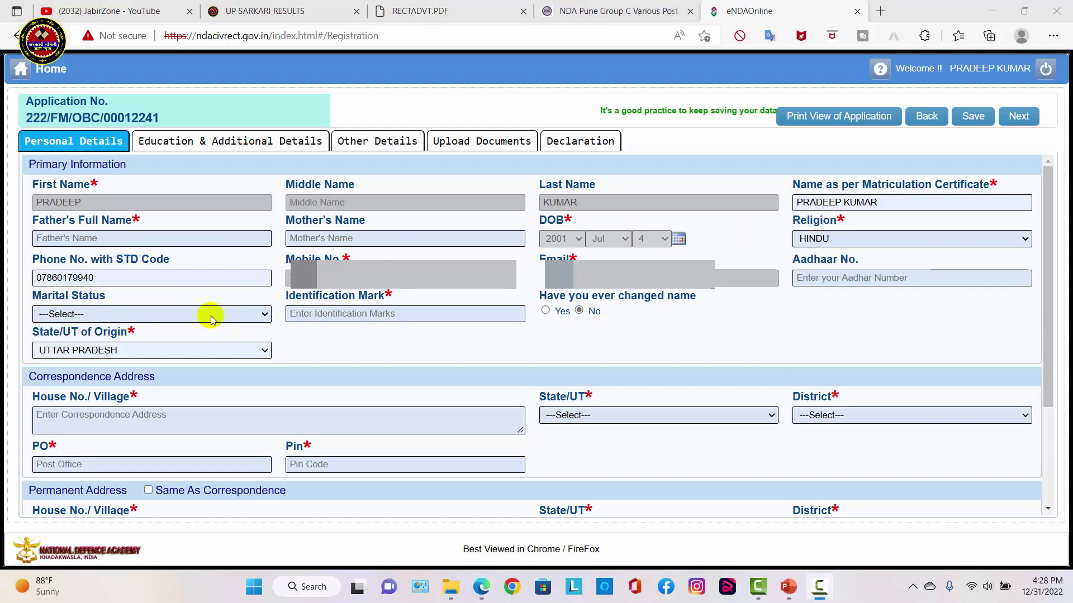
pyautogui.click(211, 319)
pyautogui.click(212, 343)
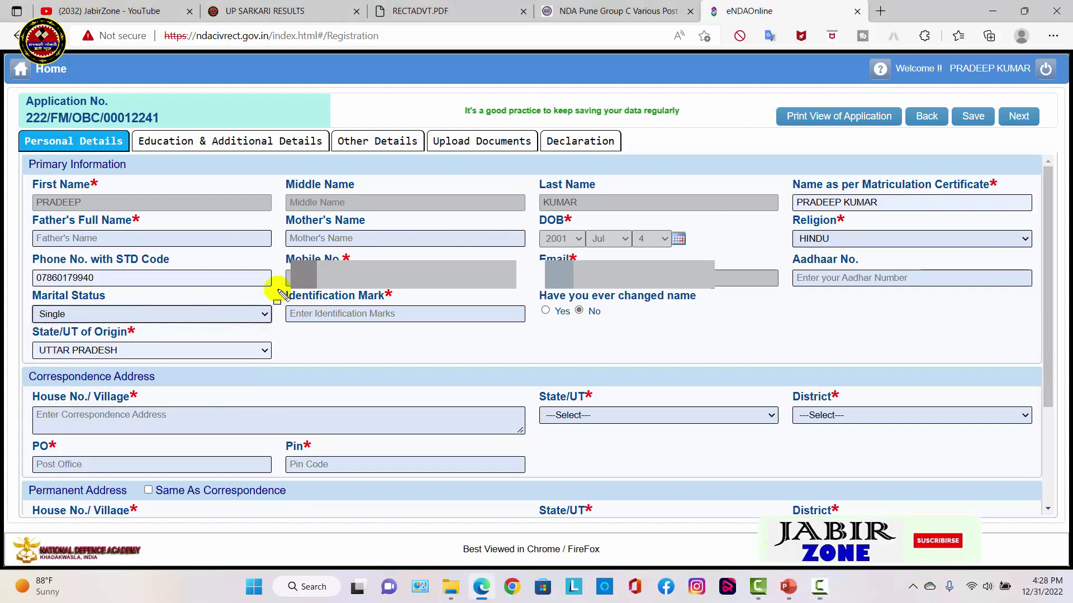
# Enter NO MARK as the identification mark and keep UTTAR PRADESH as the state of origin
pyautogui.moveTo(278, 290)
pyautogui.mouseDown()
pyautogui.moveTo(390, 313)
pyautogui.moveTo(424, 340)
pyautogui.mouseUp()
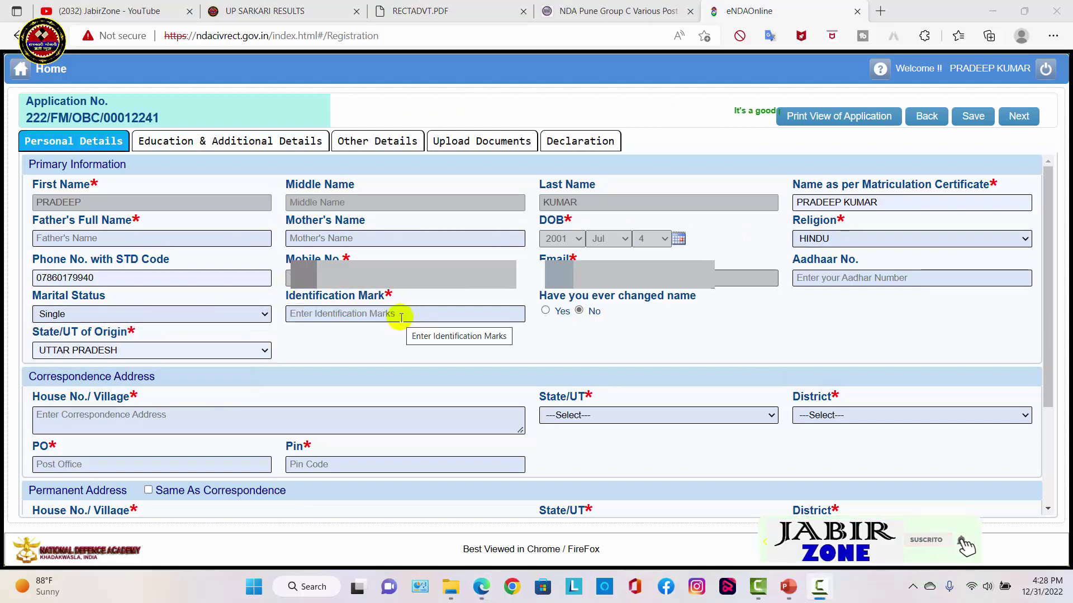
pyautogui.click(400, 314)
pyautogui.write('NO')
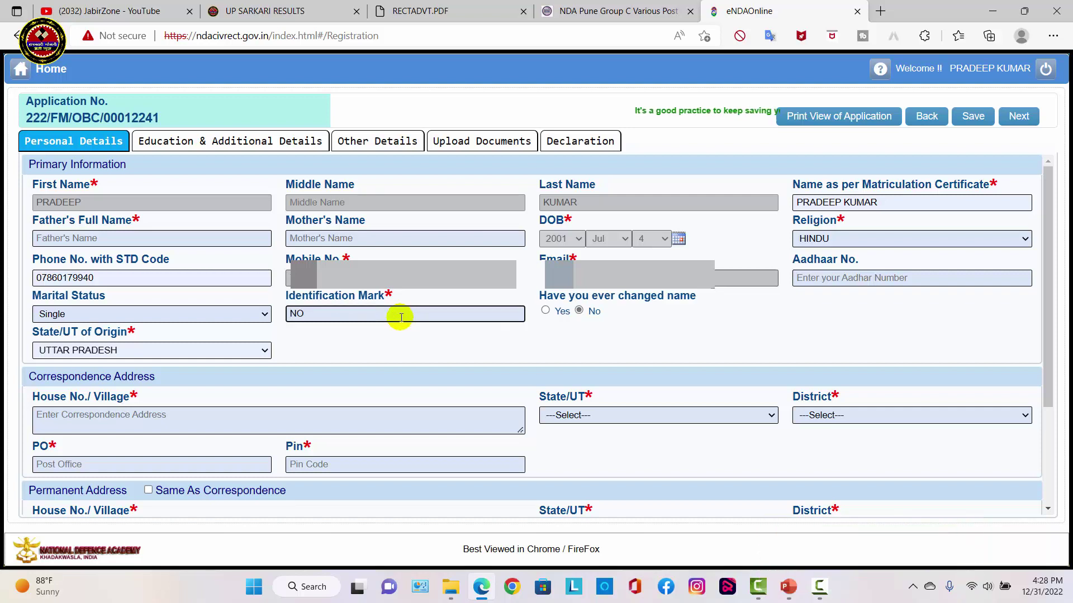
pyautogui.write(' MARK')
pyautogui.click(237, 351)
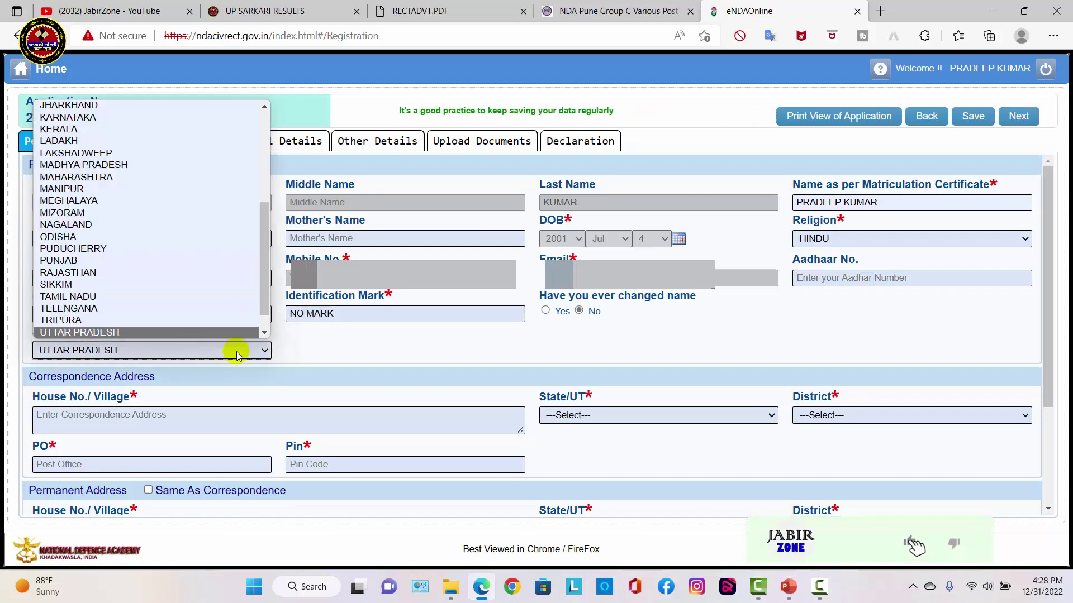
pyautogui.click(253, 350)
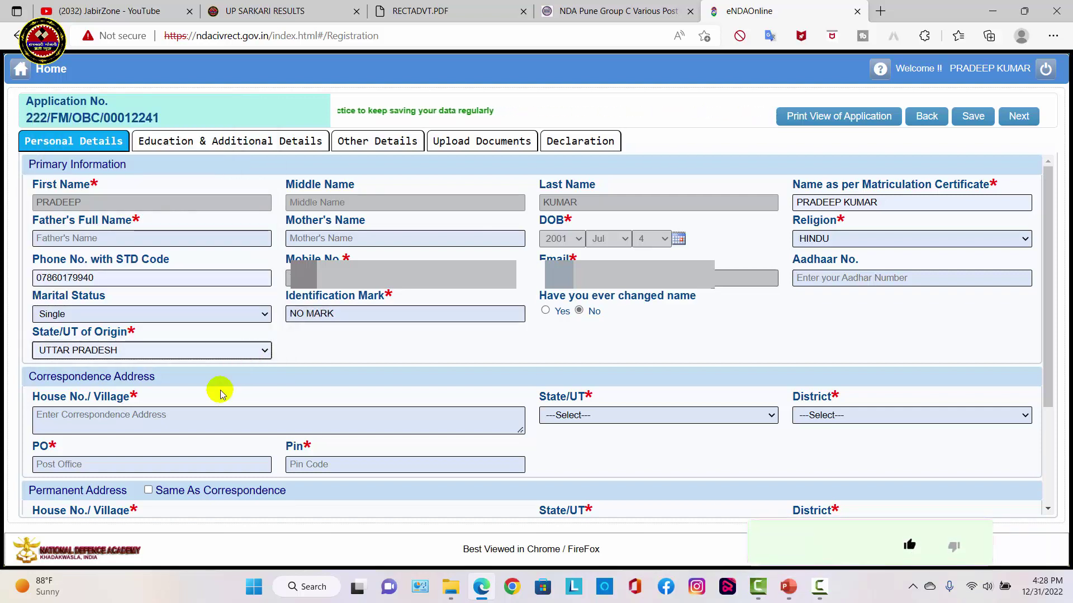
# Fill in the correspondence address with the house or village, state, district, post office and postal code
pyautogui.moveTo(23, 395); pyautogui.dragTo(832, 480)
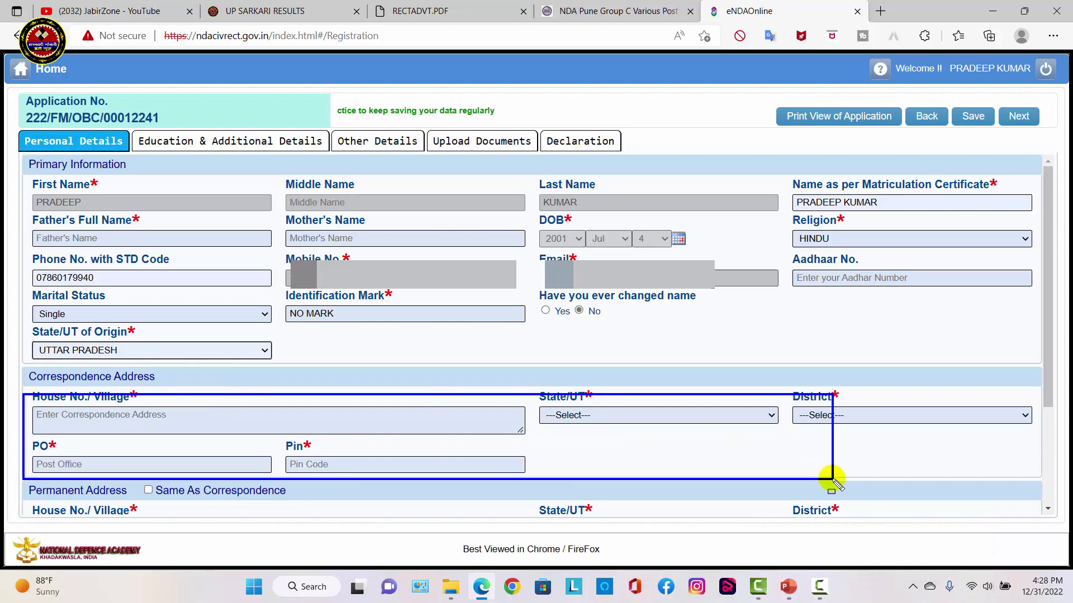
pyautogui.click(858, 419)
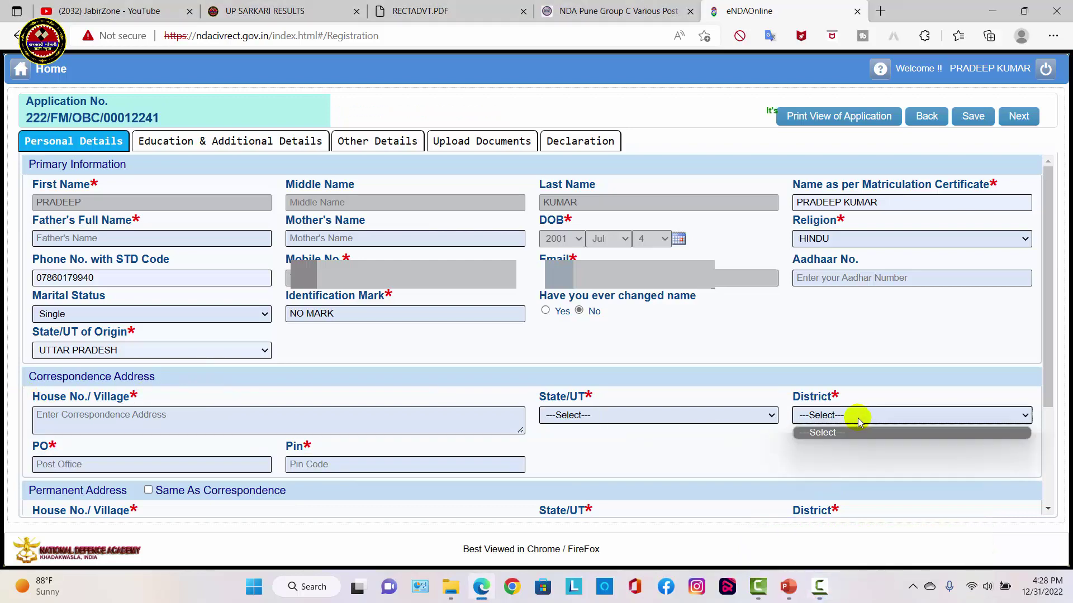
pyautogui.click(760, 445)
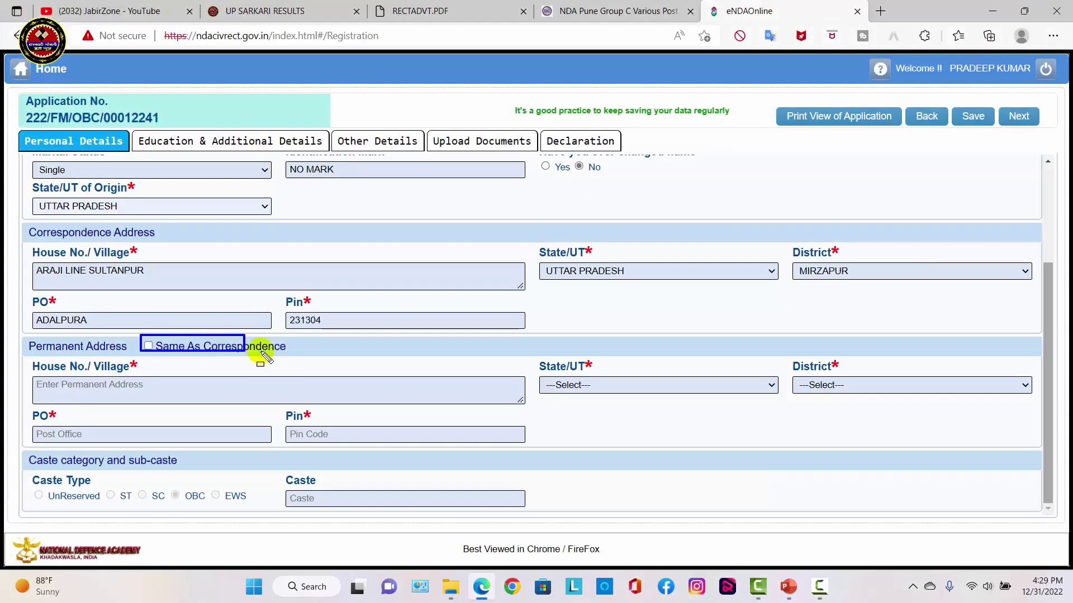
pyautogui.moveTo(261, 354); pyautogui.dragTo(292, 354)
pyautogui.press('Escape')
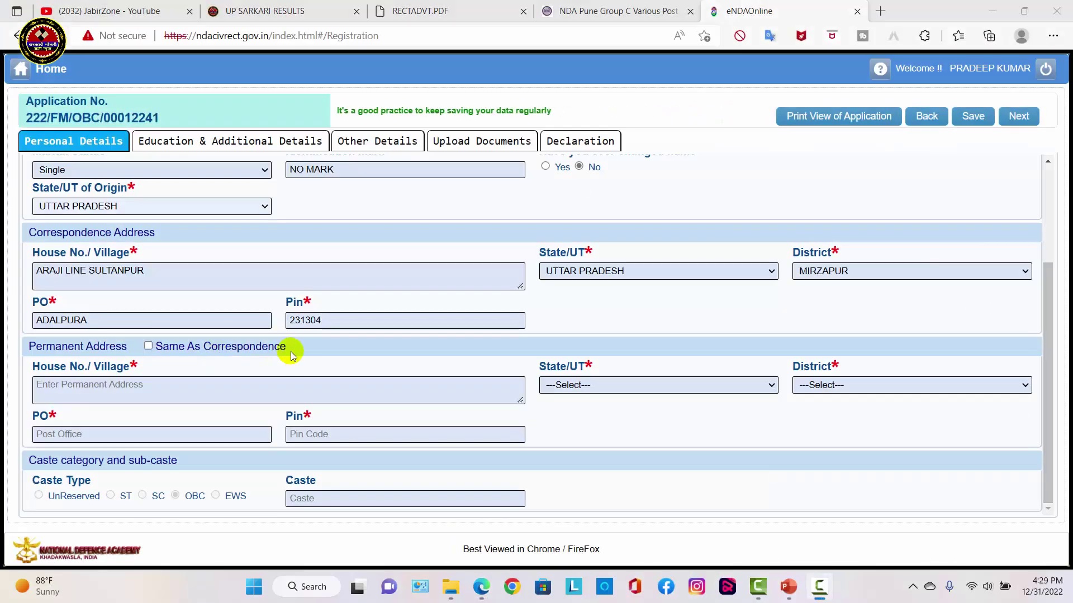
pyautogui.click(148, 348)
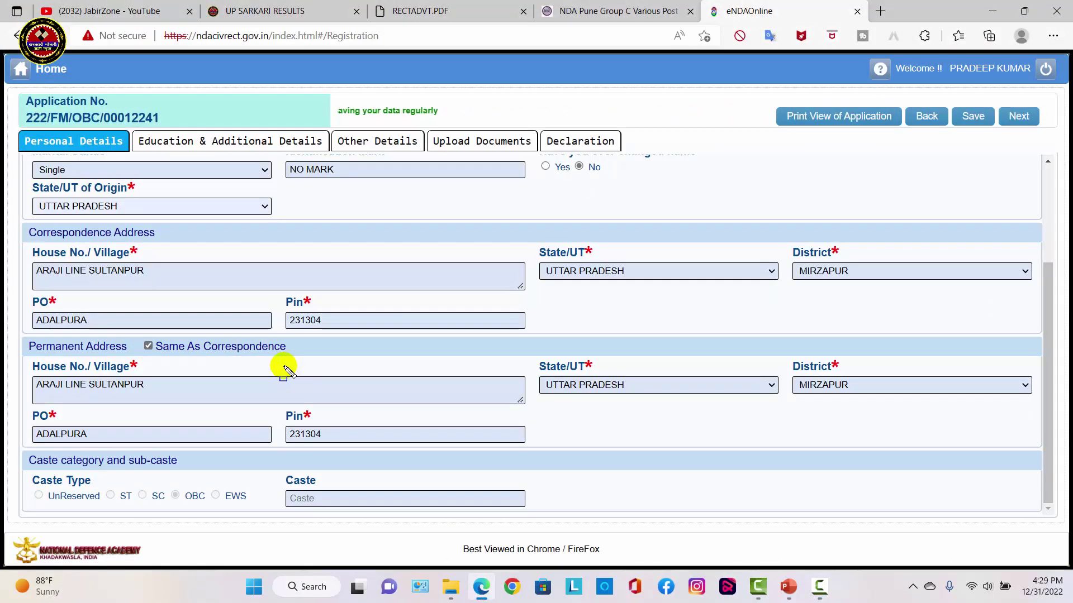
pyautogui.moveTo(32, 362)
pyautogui.mouseDown()
pyautogui.moveTo(867, 421)
pyautogui.moveTo(871, 450)
pyautogui.mouseUp()
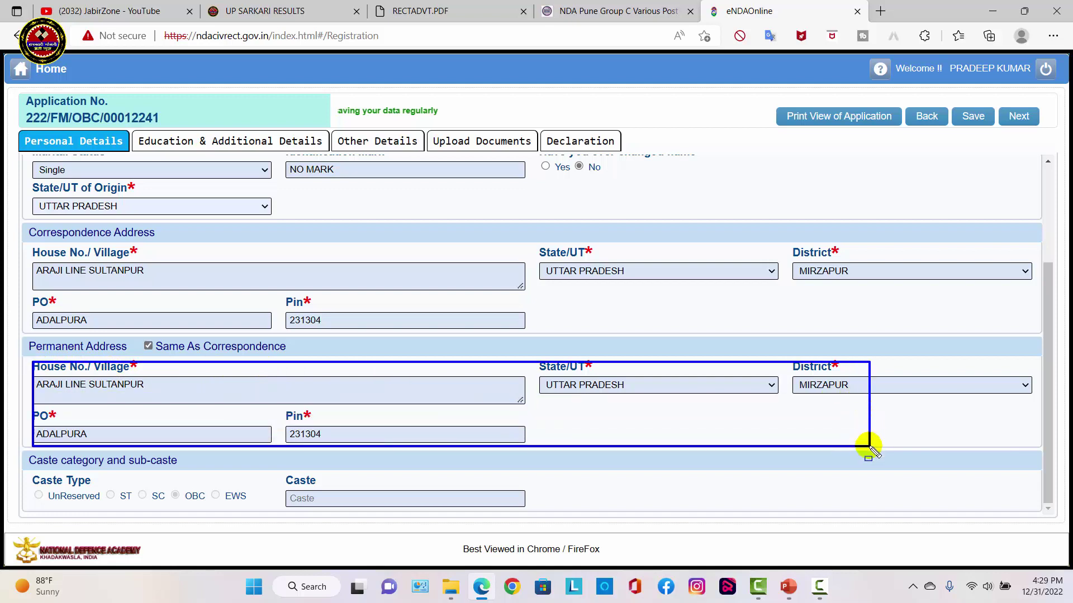
pyautogui.press('Escape')
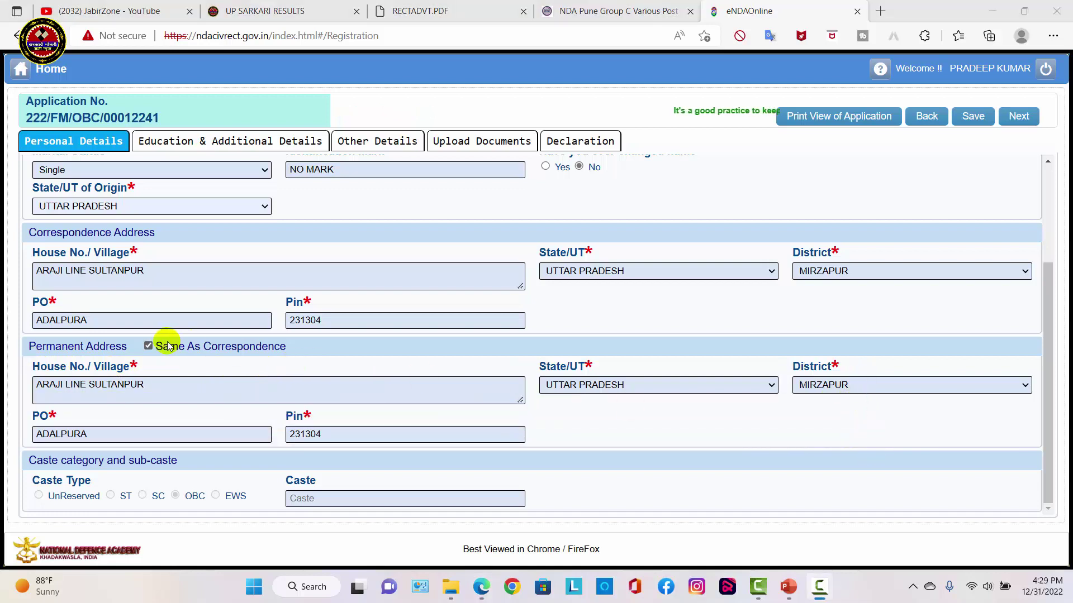
pyautogui.click(149, 346)
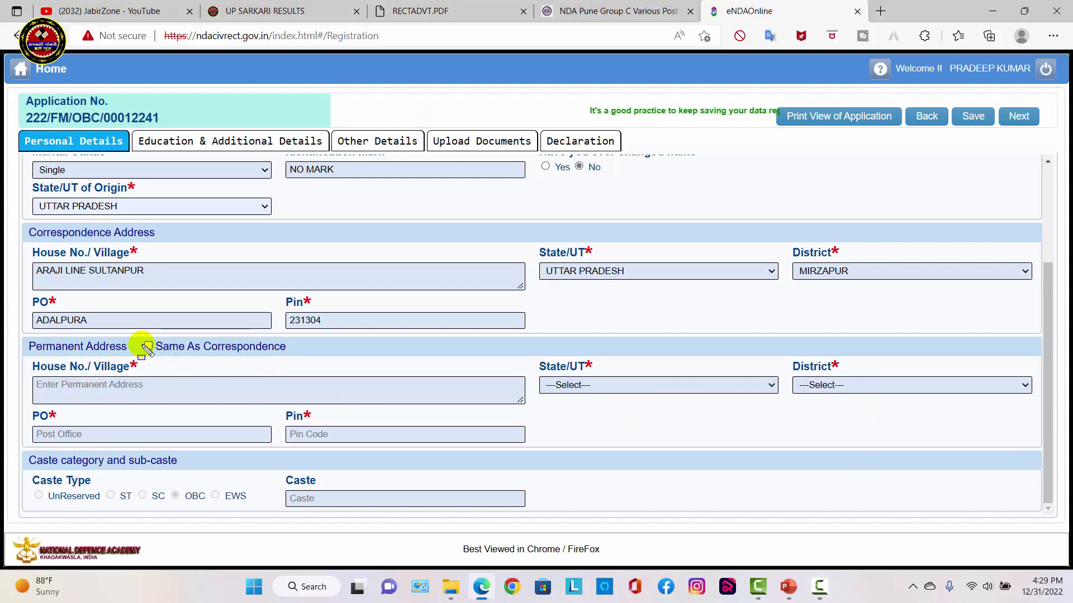
pyautogui.moveTo(31, 351); pyautogui.dragTo(818, 445)
pyautogui.press('Escape')
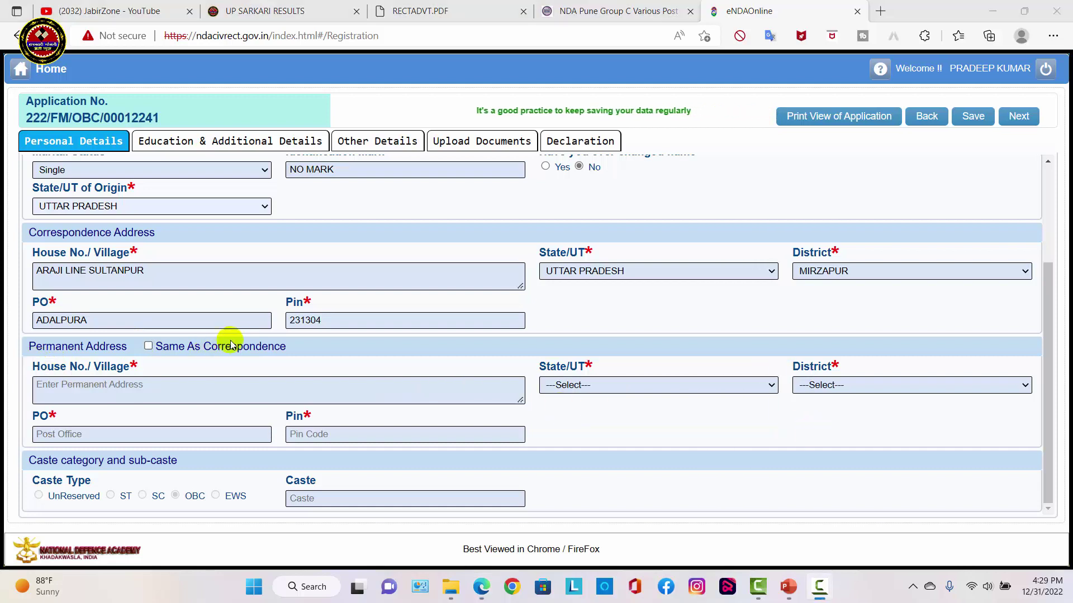
# Make the permanent address the same as the correspondence address and save the personal details
pyautogui.click(148, 346)
pyautogui.click(323, 499)
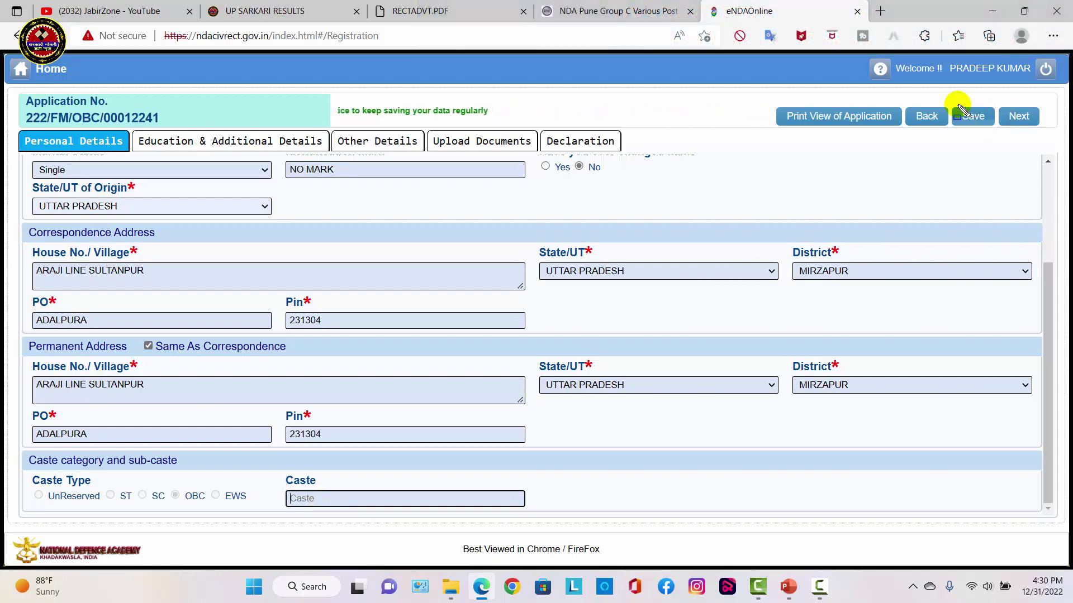
pyautogui.click(978, 117)
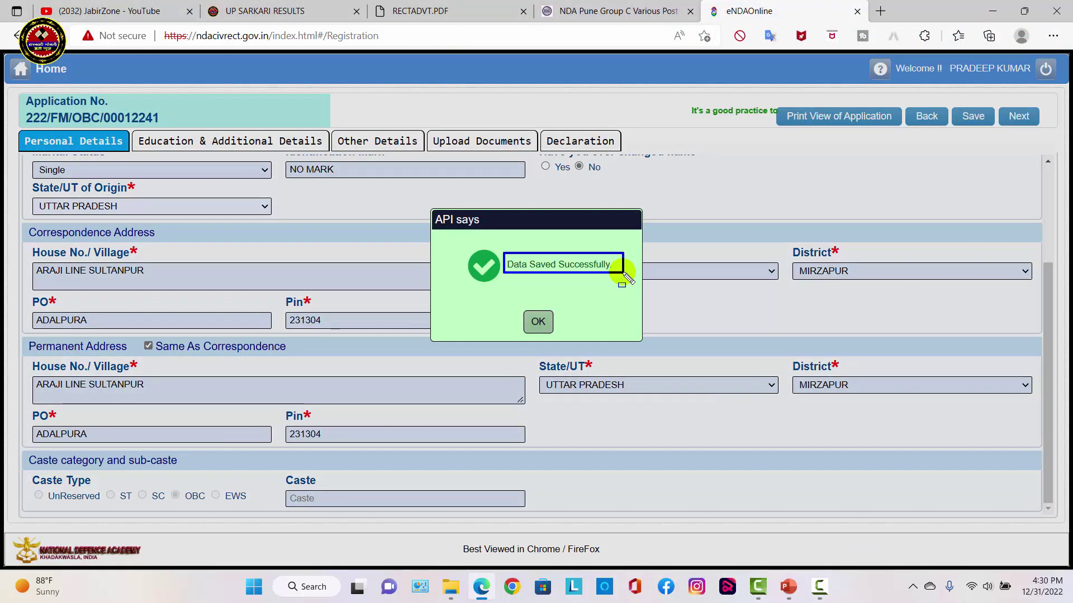
# Continue to the education details and complete the 10th row with roll number, school, UTTAR PRADESH board, year 2016, 600 total and 588 obtained marks
pyautogui.click(538, 322)
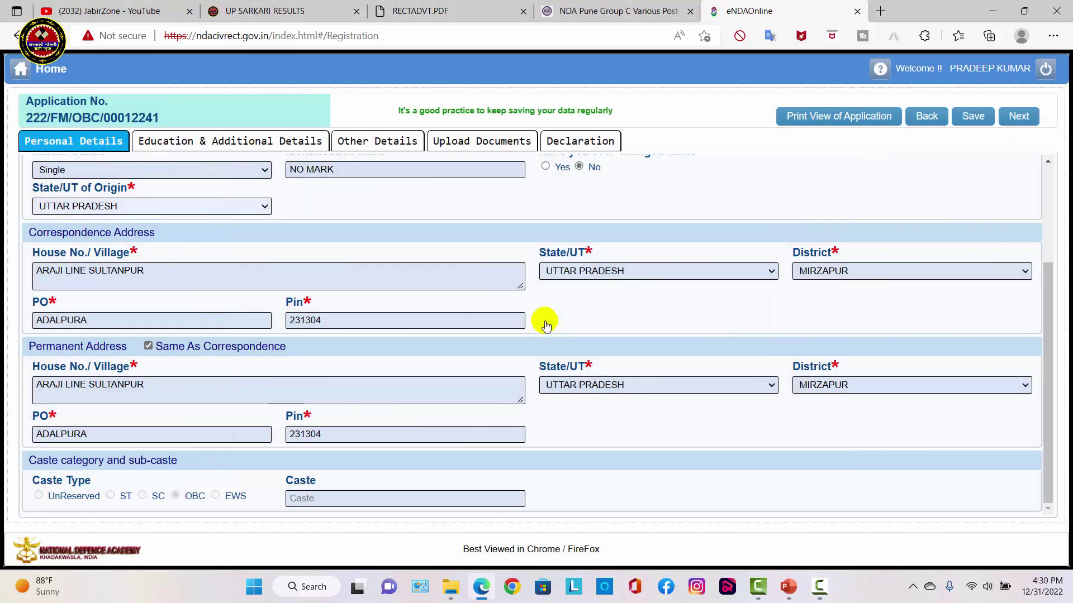
pyautogui.click(1018, 118)
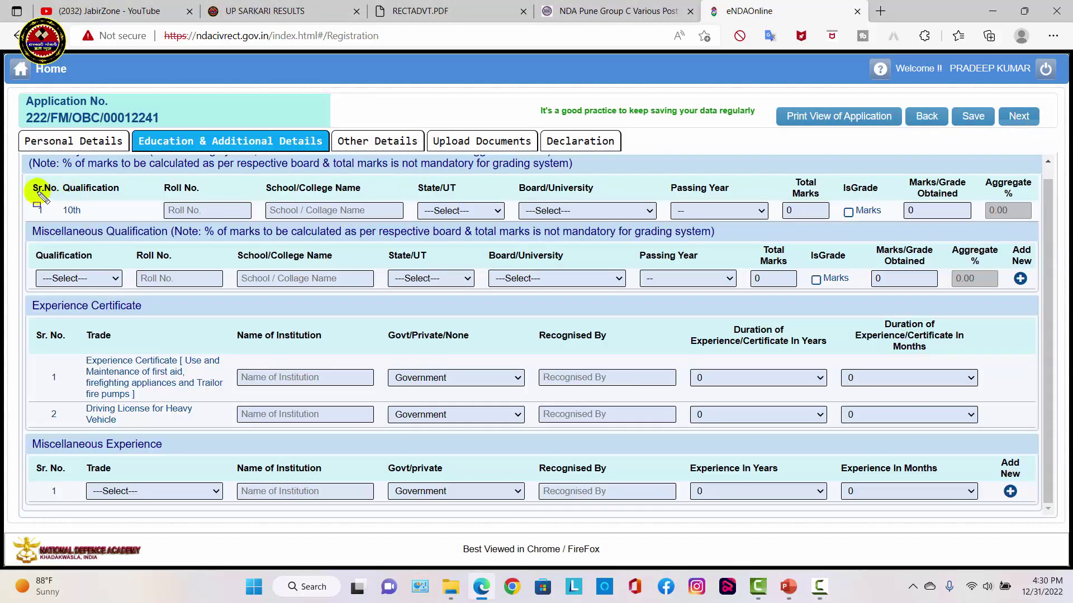
pyautogui.moveTo(35, 189); pyautogui.dragTo(714, 254)
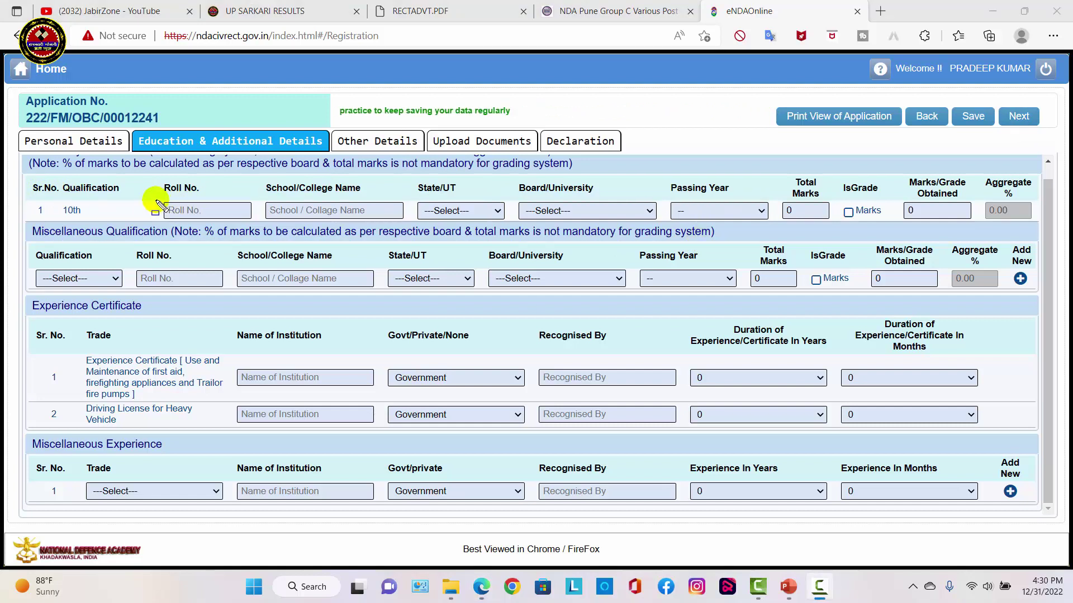
pyautogui.moveTo(155, 199)
pyautogui.mouseDown()
pyautogui.moveTo(231, 221)
pyautogui.moveTo(532, 209)
pyautogui.moveTo(833, 219)
pyautogui.mouseUp()
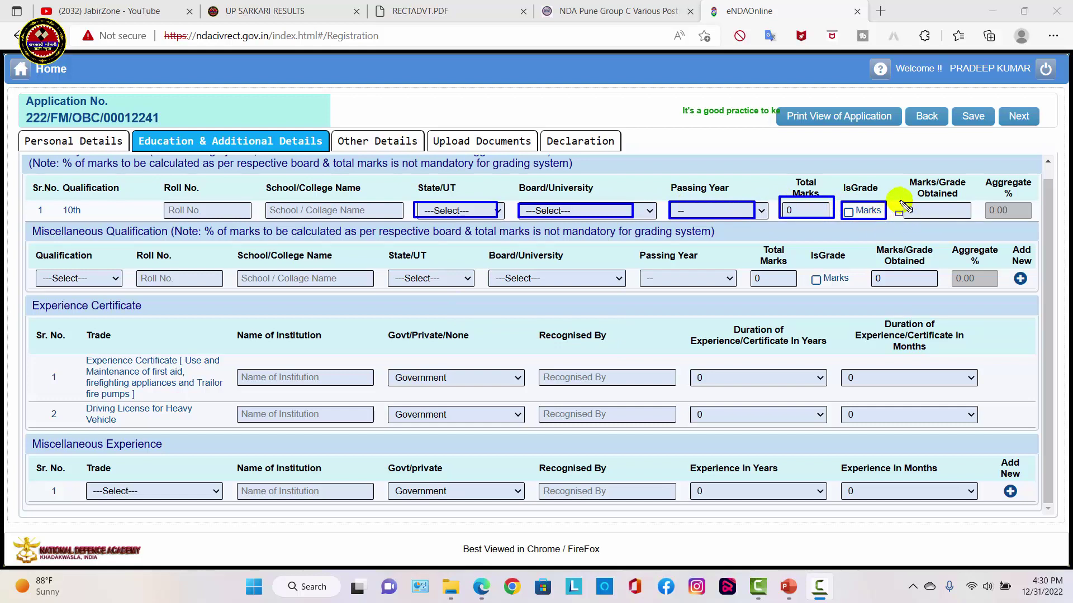
pyautogui.moveTo(900, 201); pyautogui.dragTo(958, 210)
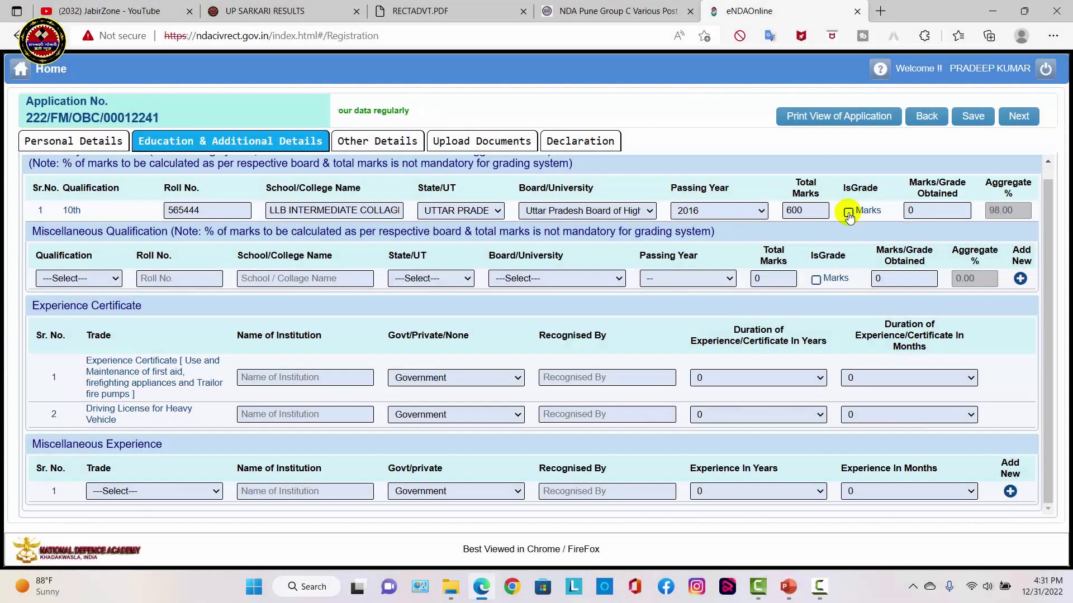
pyautogui.click(849, 213)
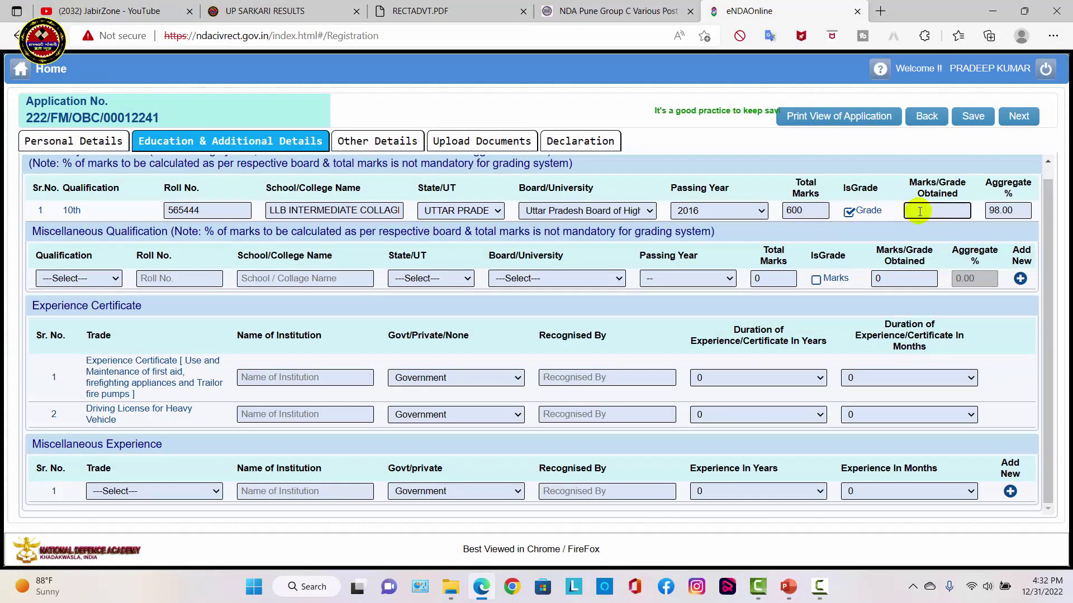
pyautogui.click(874, 211)
# Enter the 12th as miscellaneous qualification with roll number, school, UTTAR PRADESH board, year 2018, 500 total and 463 obtained marks
pyautogui.click(95, 279)
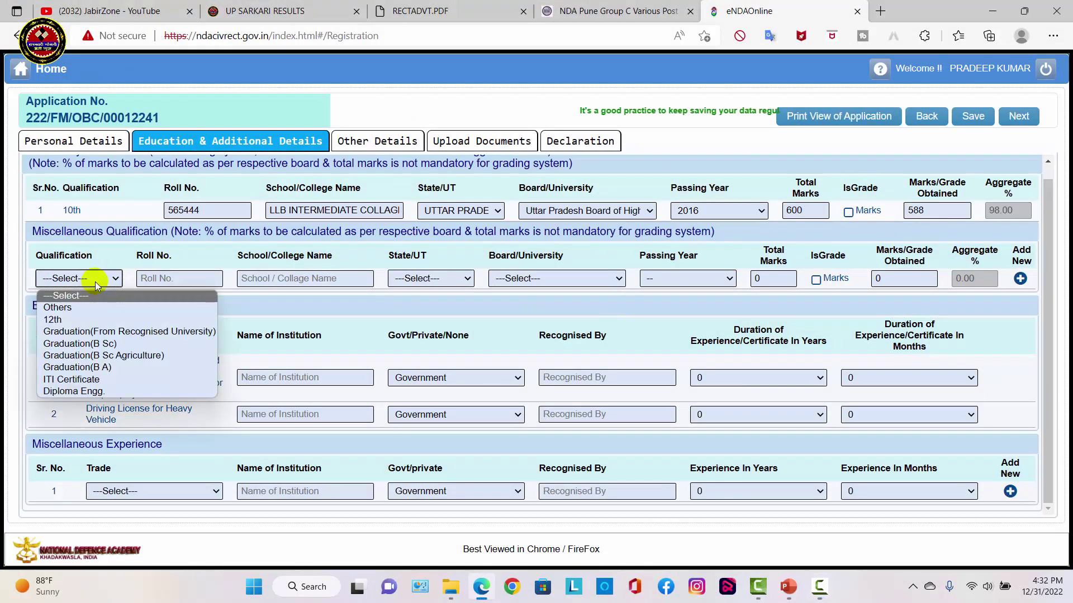
pyautogui.click(61, 319)
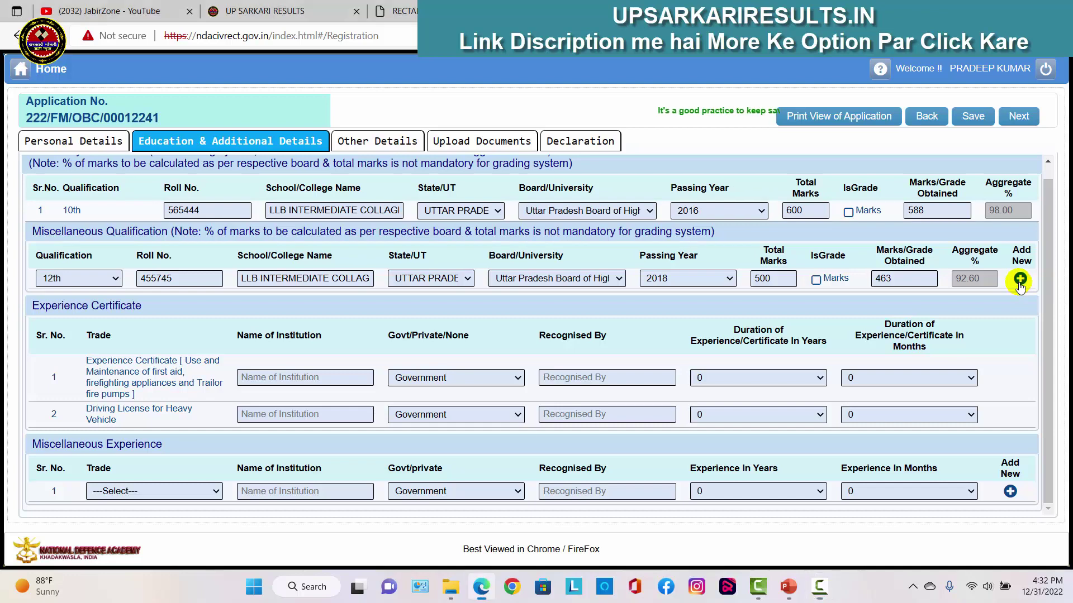
pyautogui.click(1020, 279)
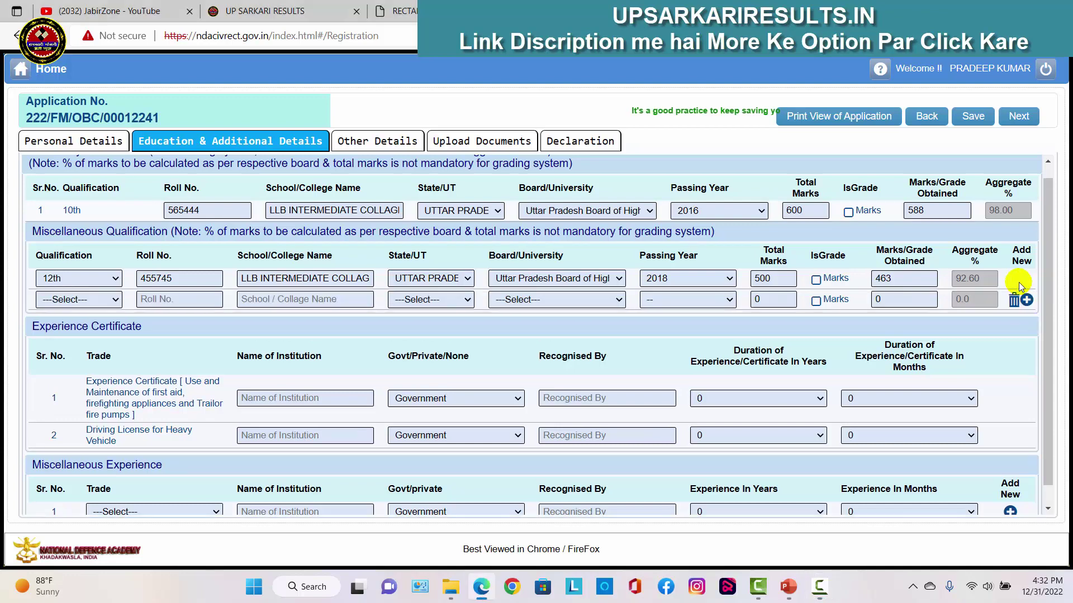
pyautogui.click(68, 300)
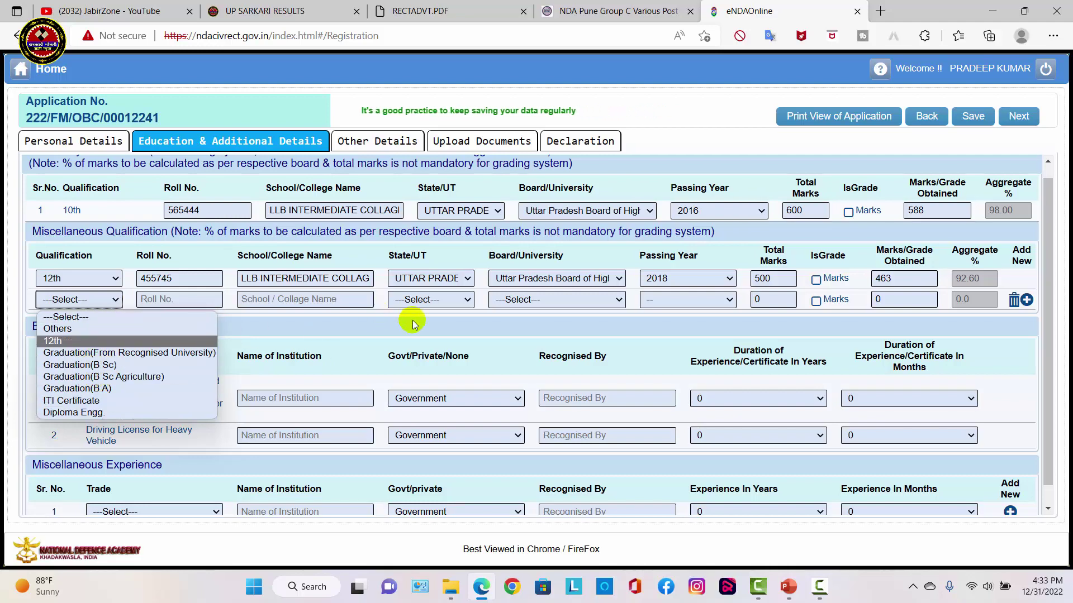
pyautogui.click(428, 333)
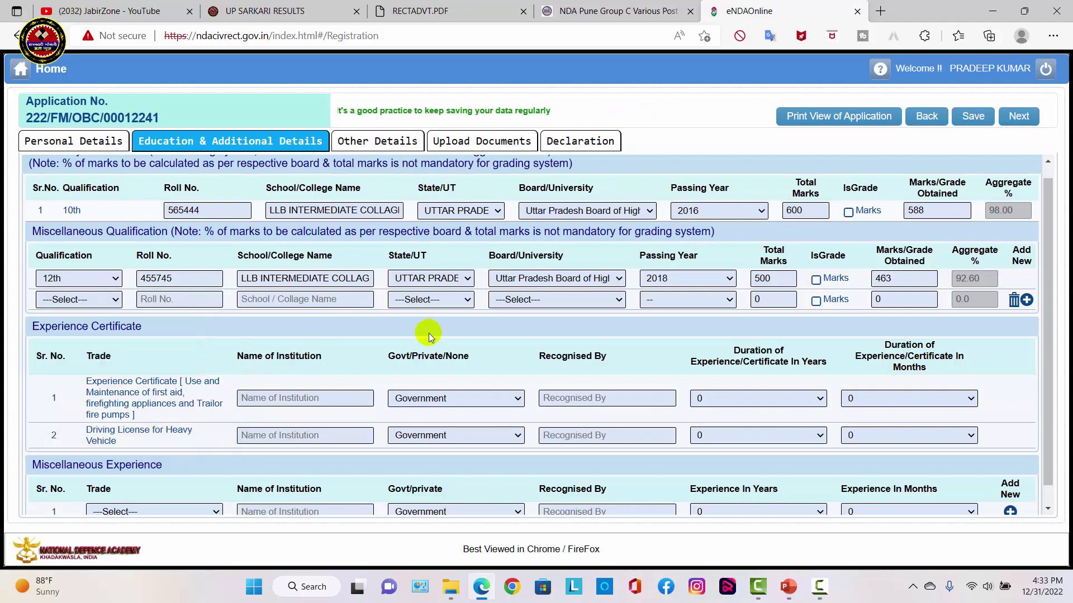
pyautogui.click(1014, 302)
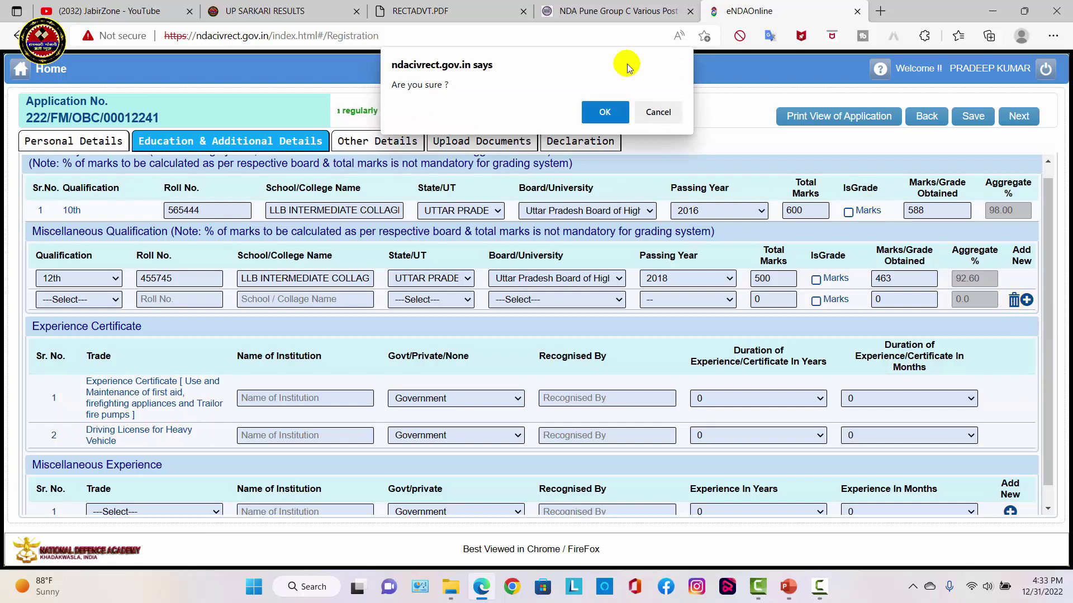
pyautogui.click(605, 110)
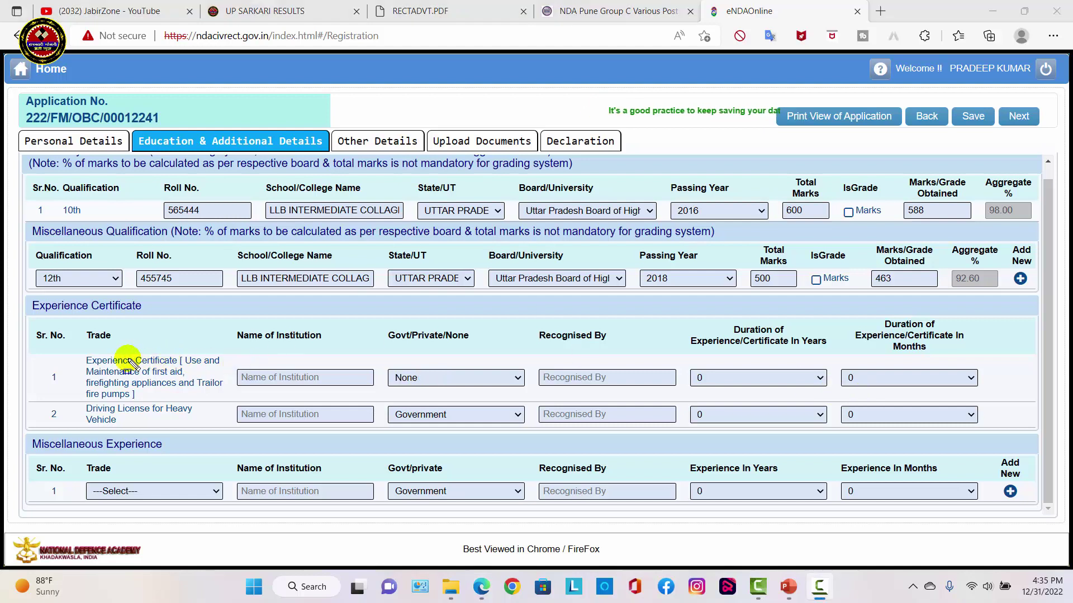
# Fill both experience rows with SMCH, Private, SMCH VARANASI: 2 years 3 months for the certificate, 2 years 4 months for the driving license
pyautogui.moveTo(71, 353); pyautogui.dragTo(247, 408)
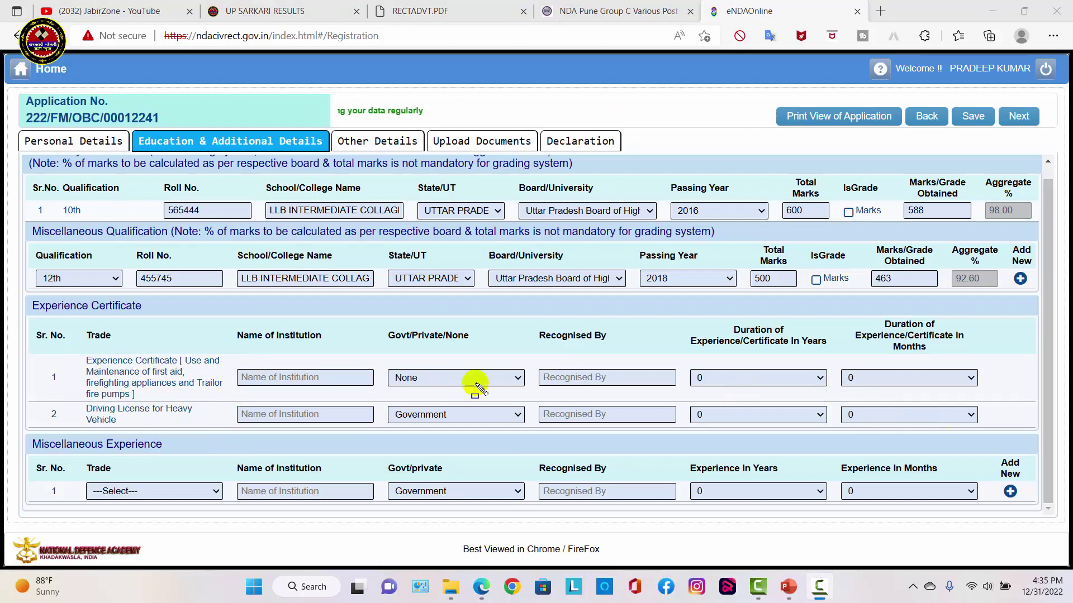
pyautogui.moveTo(283, 379); pyautogui.dragTo(353, 390)
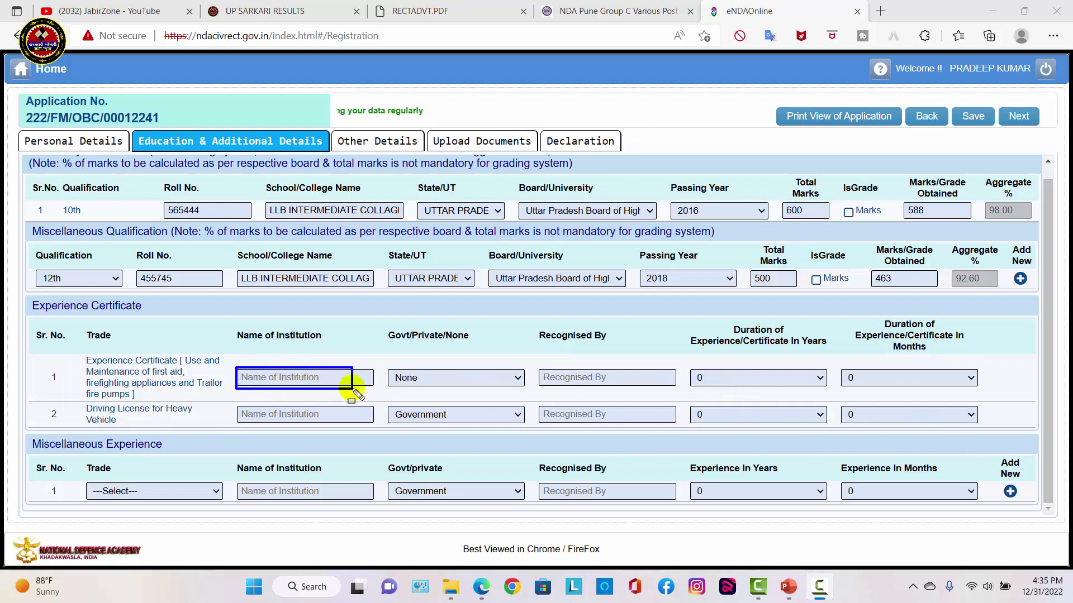
pyautogui.click(437, 379)
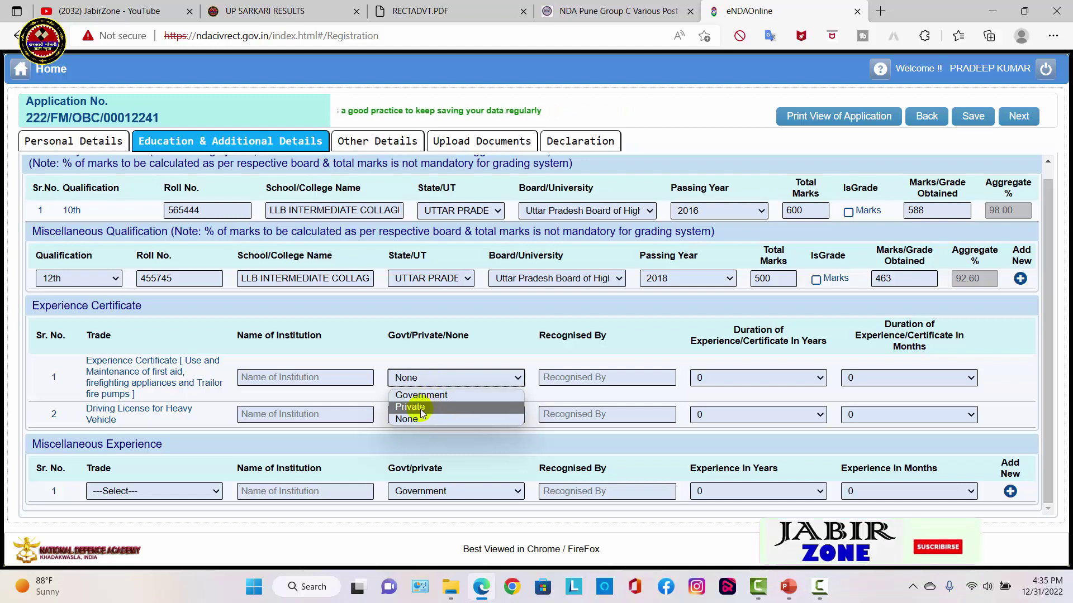
pyautogui.click(581, 370)
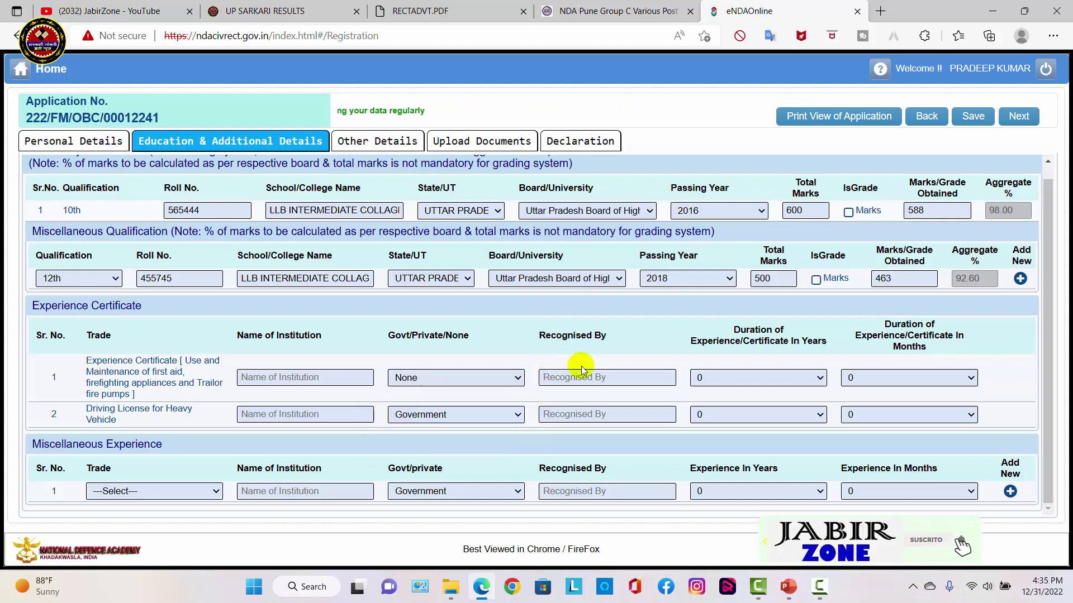
pyautogui.click(614, 381)
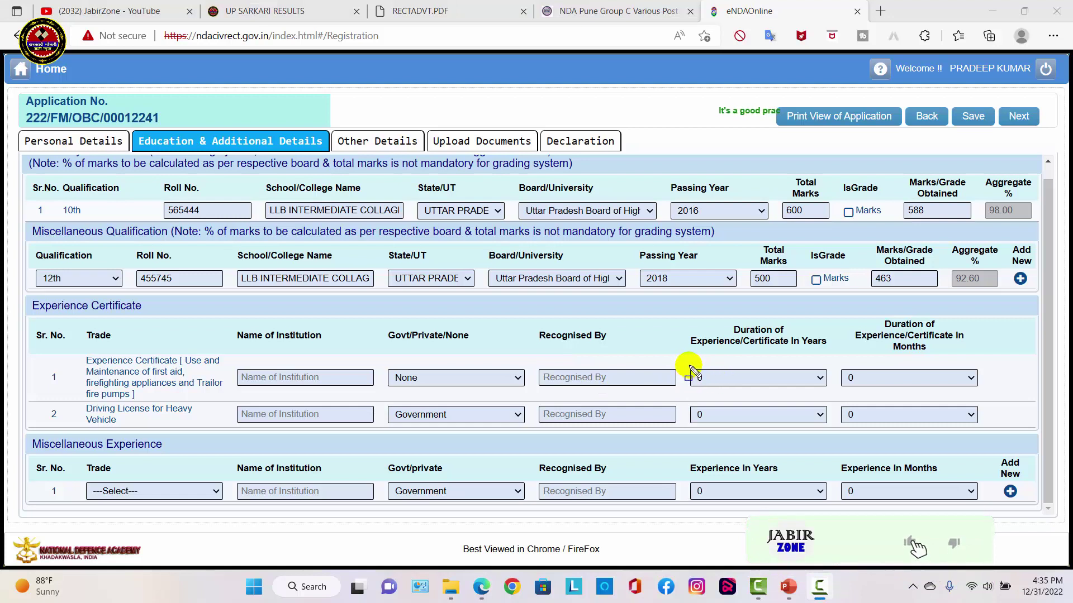
pyautogui.moveTo(688, 365); pyautogui.dragTo(759, 393)
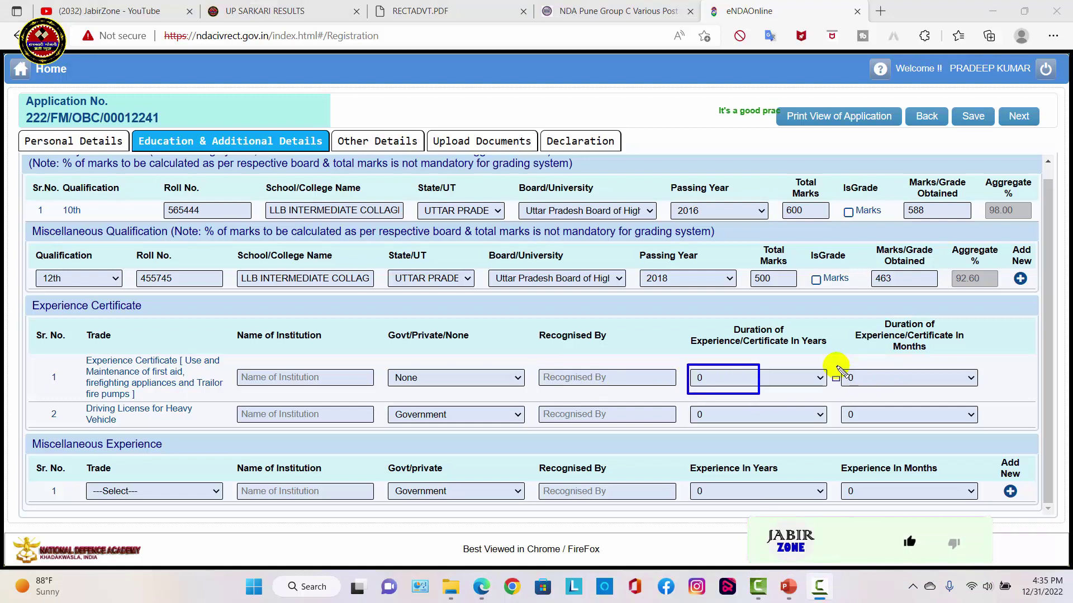
pyautogui.moveTo(836, 366); pyautogui.dragTo(913, 391)
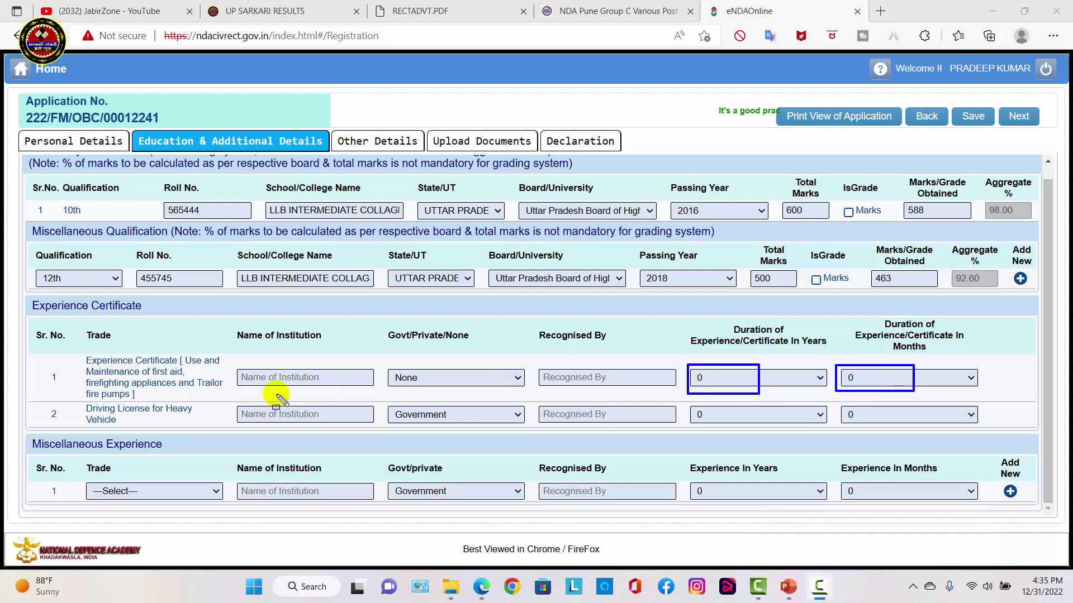
pyautogui.moveTo(232, 400)
pyautogui.mouseDown()
pyautogui.moveTo(360, 428)
pyautogui.moveTo(826, 427)
pyautogui.mouseUp()
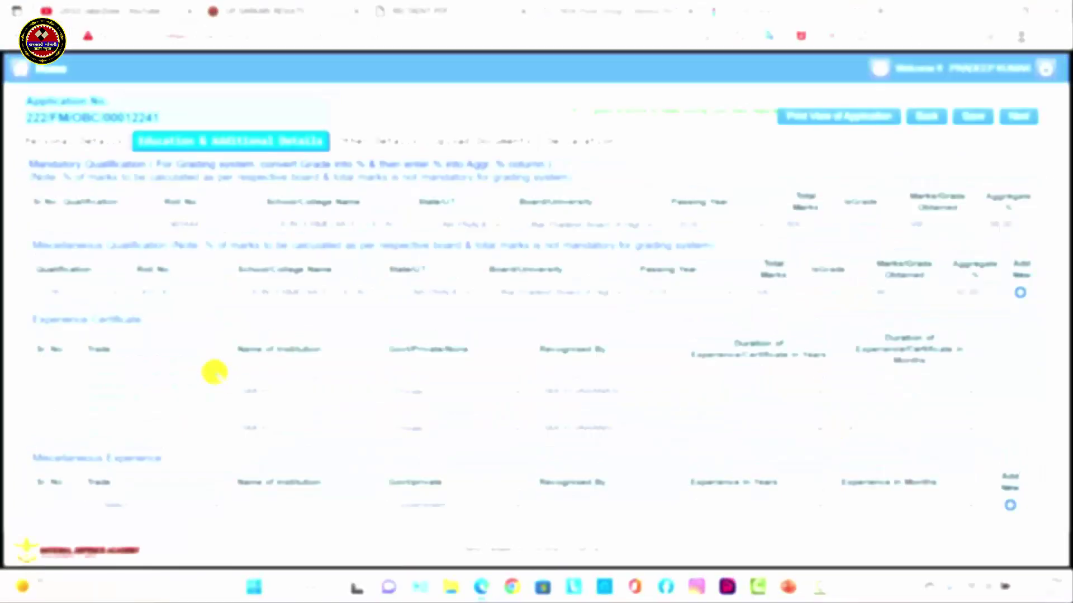
pyautogui.moveTo(211, 371); pyautogui.dragTo(1045, 453)
# Leave the miscellaneous experience unselected, save the education details and continue to the other details
pyautogui.click(180, 507)
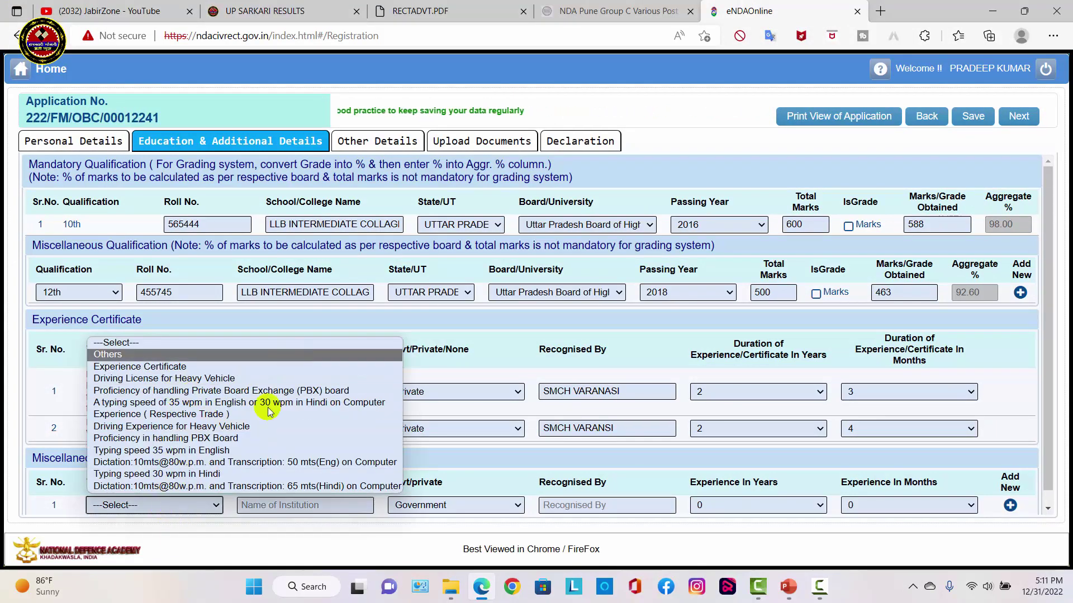
pyautogui.click(532, 462)
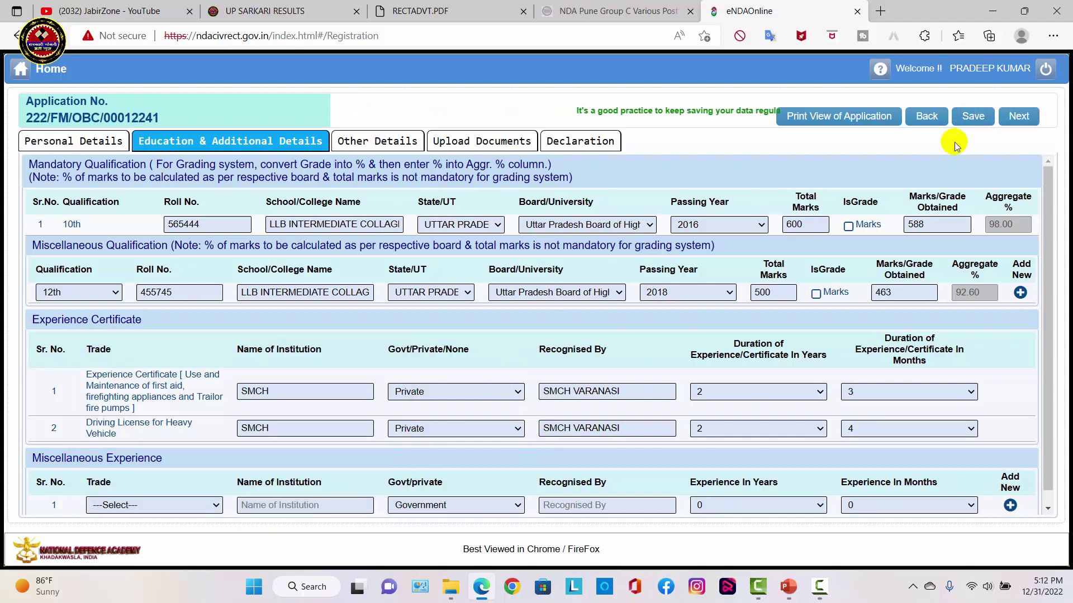
pyautogui.click(971, 114)
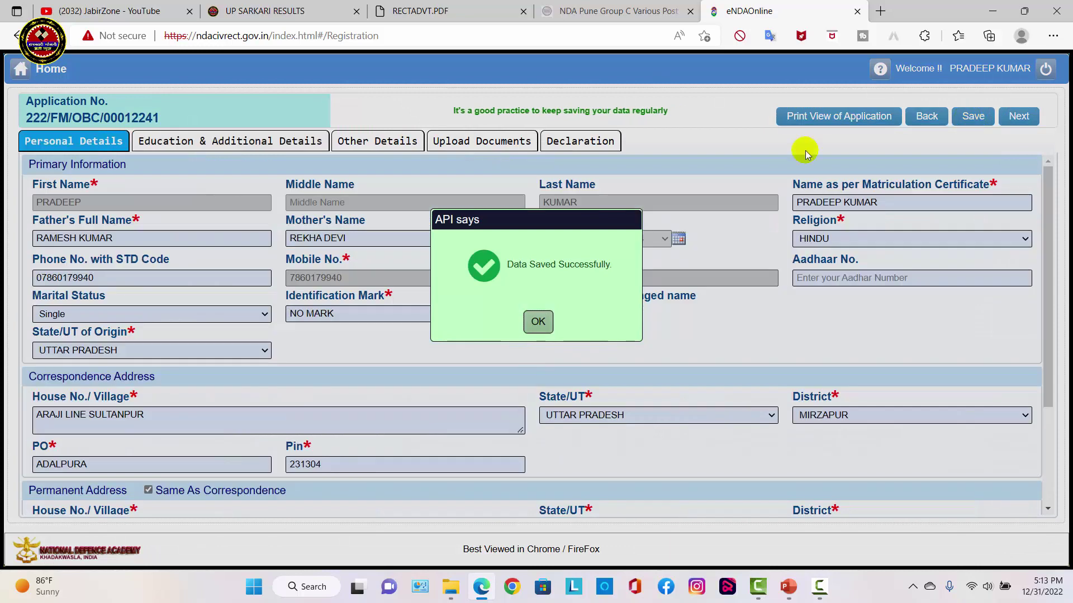
pyautogui.click(538, 321)
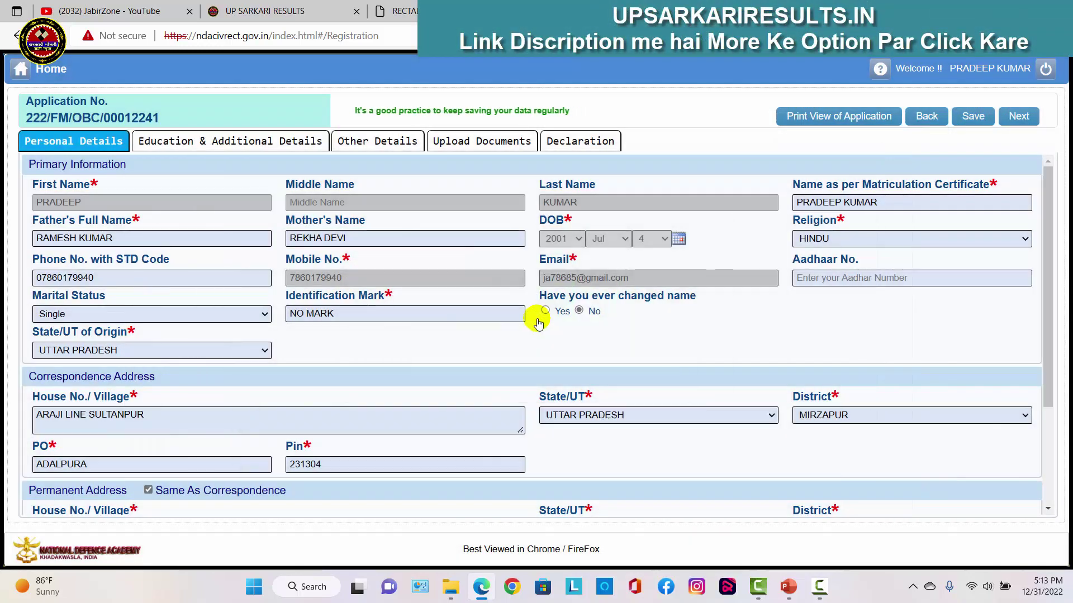
pyautogui.click(1019, 117)
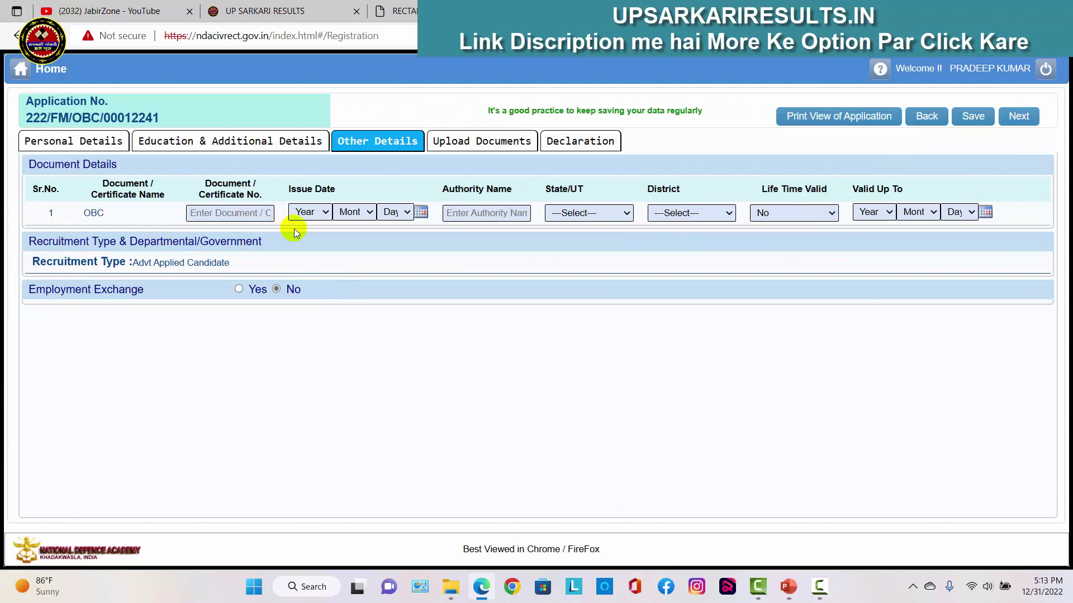
# Fill in the OBC certificate with its number, issue date 1 Oct 2022, authority TAHSILDAR, UTTAR PRADESH, MIRZAPUR and lifetime validity Yes
pyautogui.moveTo(36, 202)
pyautogui.mouseDown()
pyautogui.moveTo(978, 271)
pyautogui.moveTo(1034, 239)
pyautogui.mouseUp()
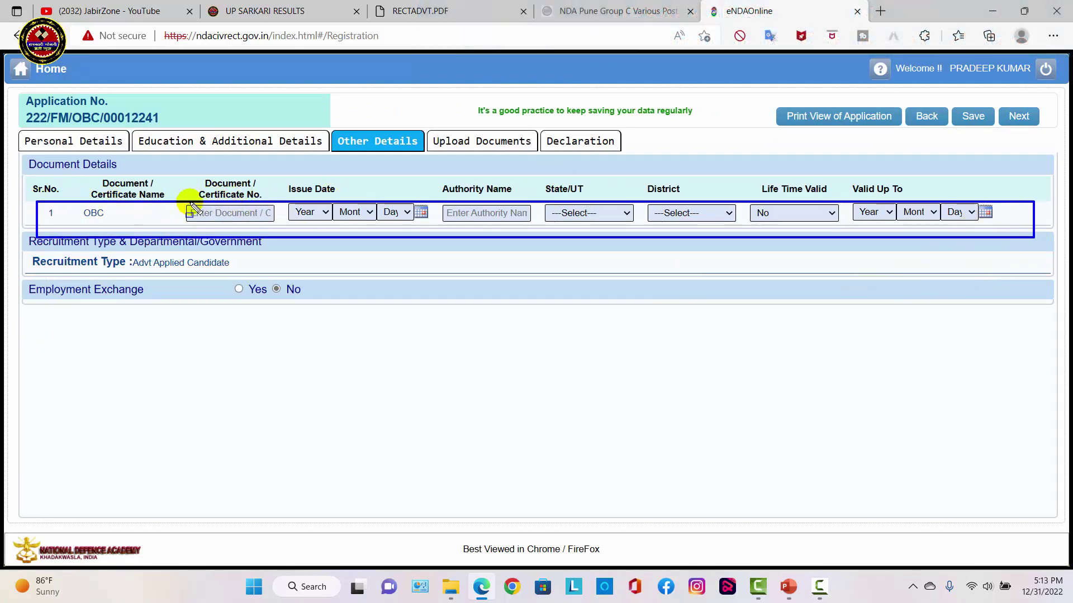
pyautogui.moveTo(186, 203)
pyautogui.mouseDown()
pyautogui.moveTo(251, 229)
pyautogui.moveTo(528, 226)
pyautogui.mouseUp()
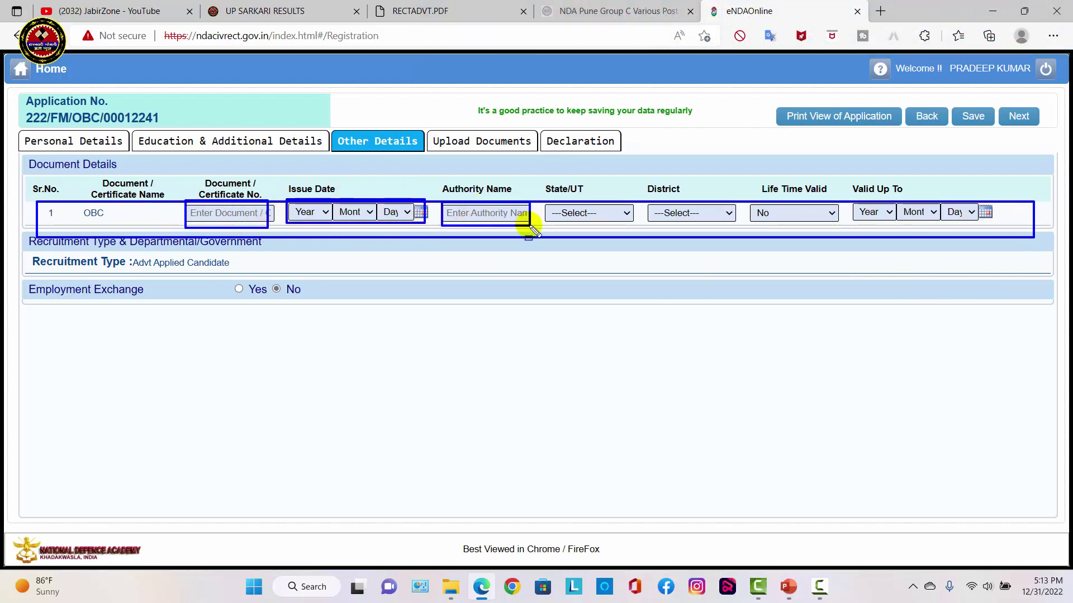
pyautogui.moveTo(545, 204)
pyautogui.mouseDown()
pyautogui.moveTo(614, 221)
pyautogui.moveTo(833, 223)
pyautogui.mouseUp()
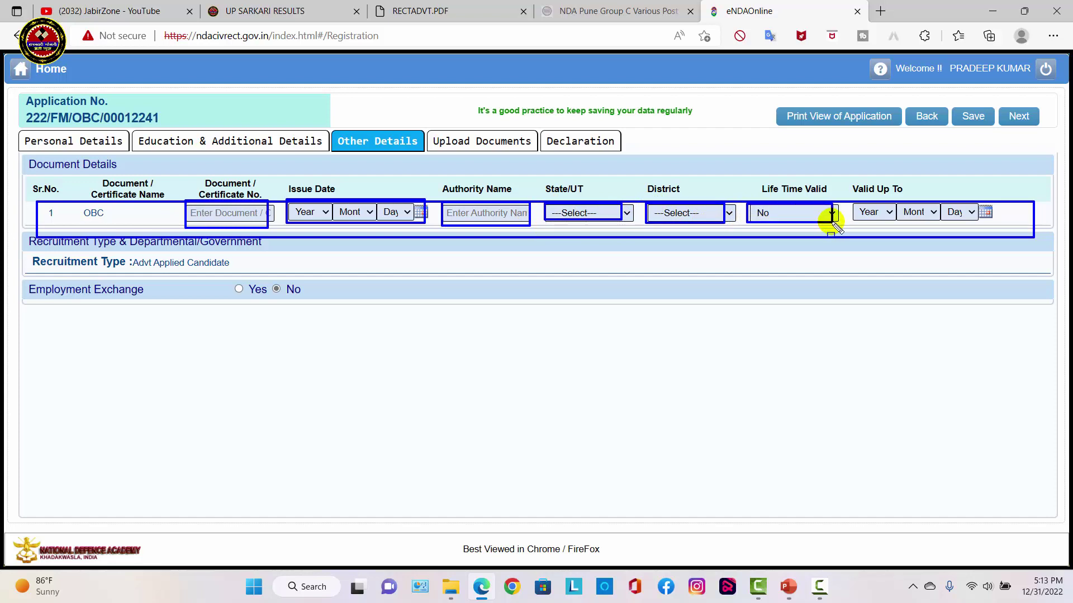
pyautogui.press('Escape')
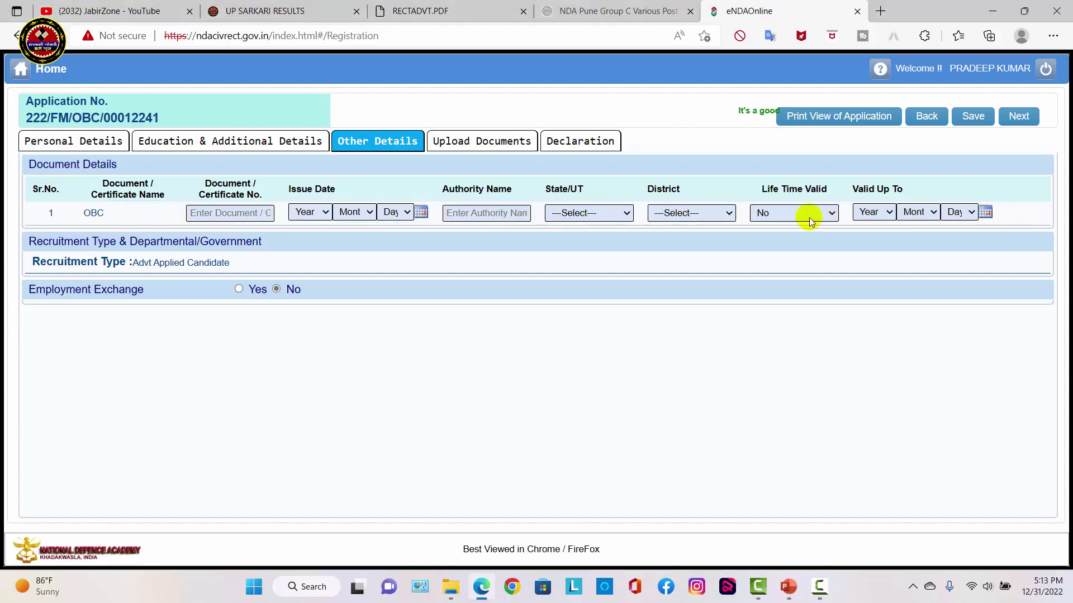
pyautogui.click(809, 216)
pyautogui.click(776, 241)
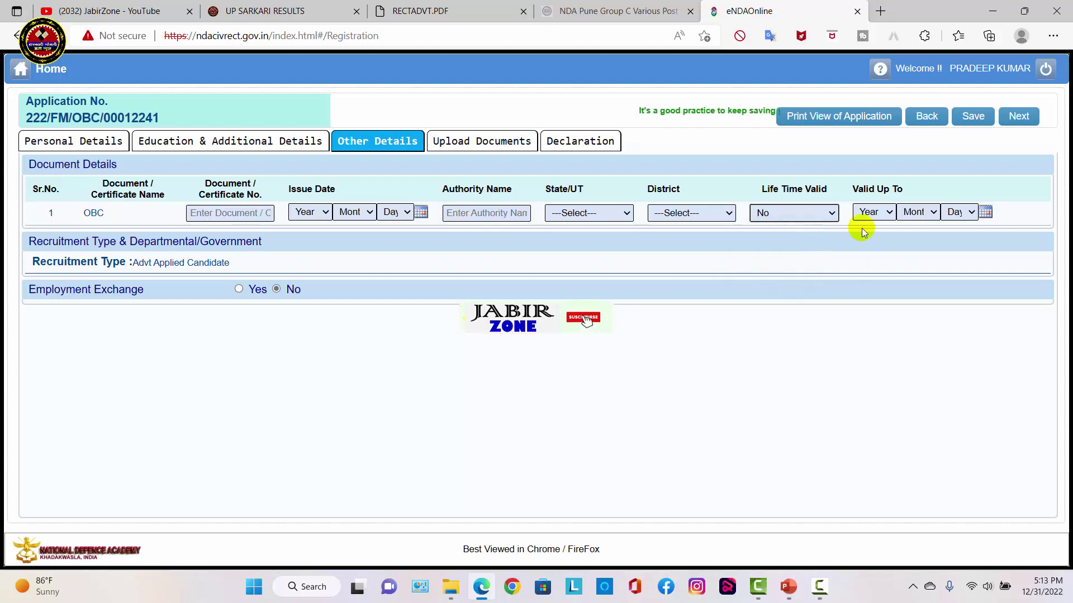
pyautogui.moveTo(850, 202)
pyautogui.mouseDown()
pyautogui.moveTo(972, 227)
pyautogui.moveTo(1004, 222)
pyautogui.mouseUp()
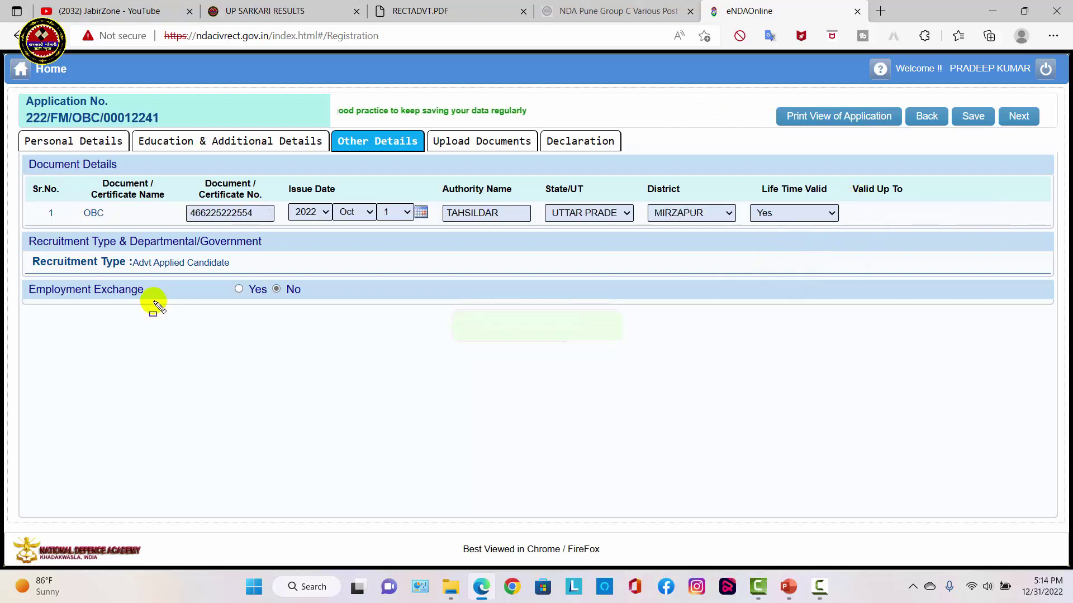
# Switch Employment Exchange to Yes to see its registration fields and set it back to No
pyautogui.moveTo(154, 302); pyautogui.dragTo(29, 278)
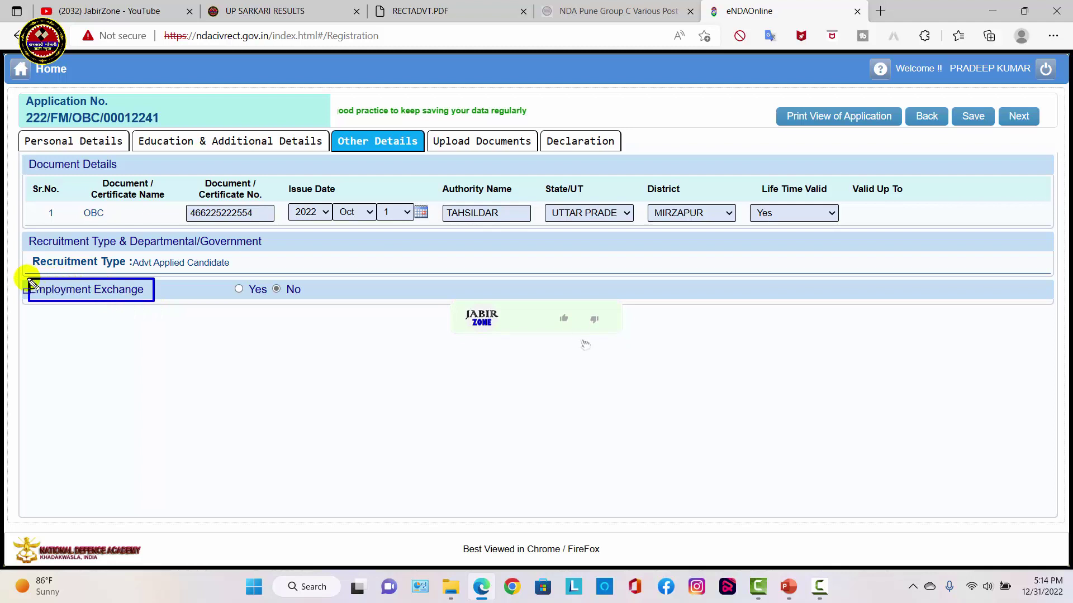
pyautogui.click(239, 289)
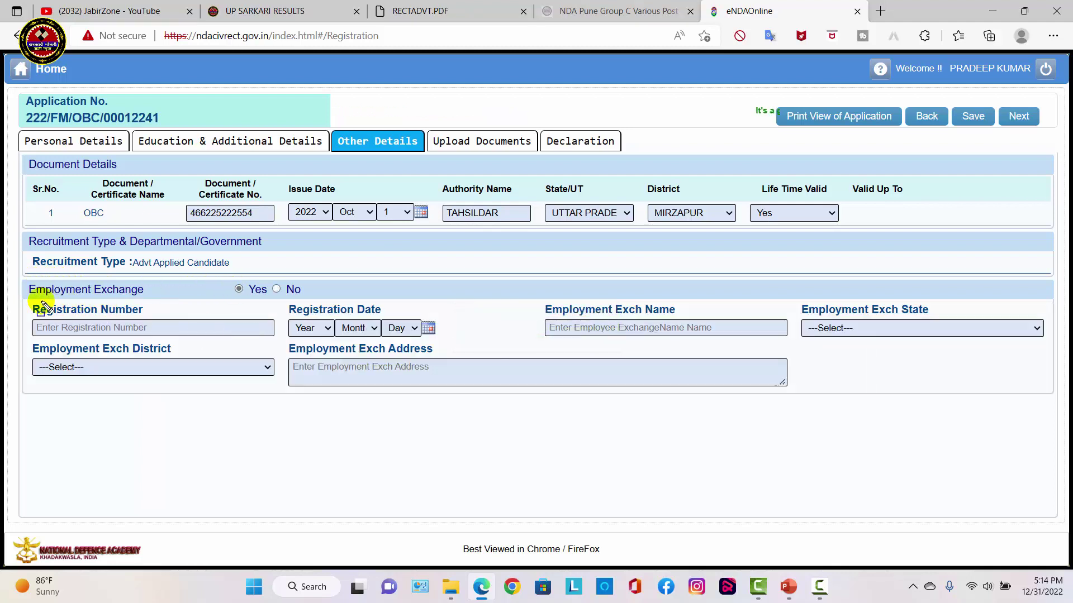
pyautogui.moveTo(30, 300); pyautogui.dragTo(427, 354)
pyautogui.moveTo(620, 389); pyautogui.dragTo(925, 418)
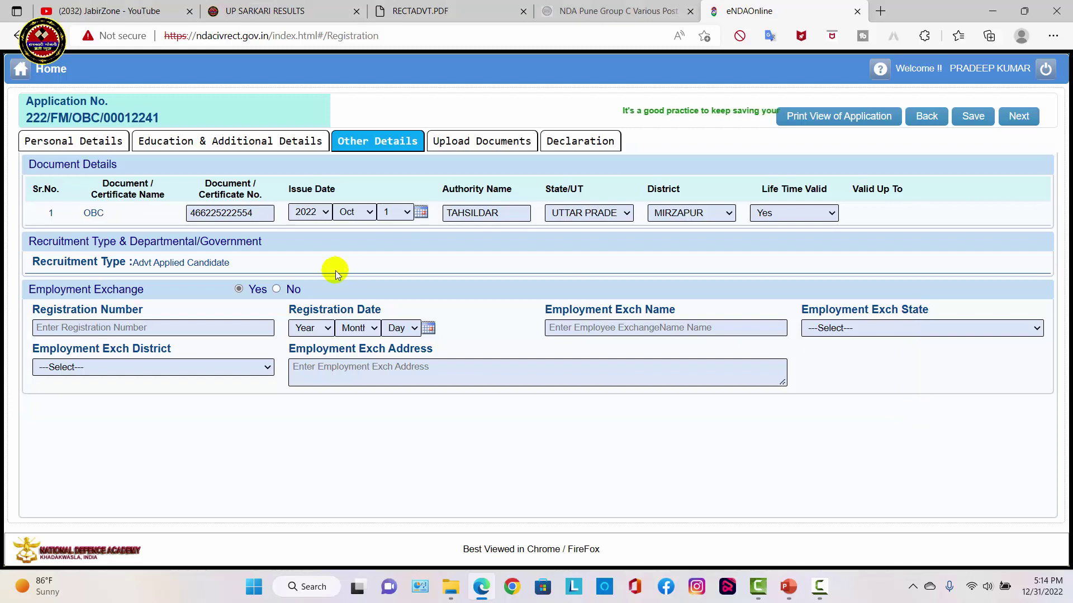
pyautogui.click(278, 289)
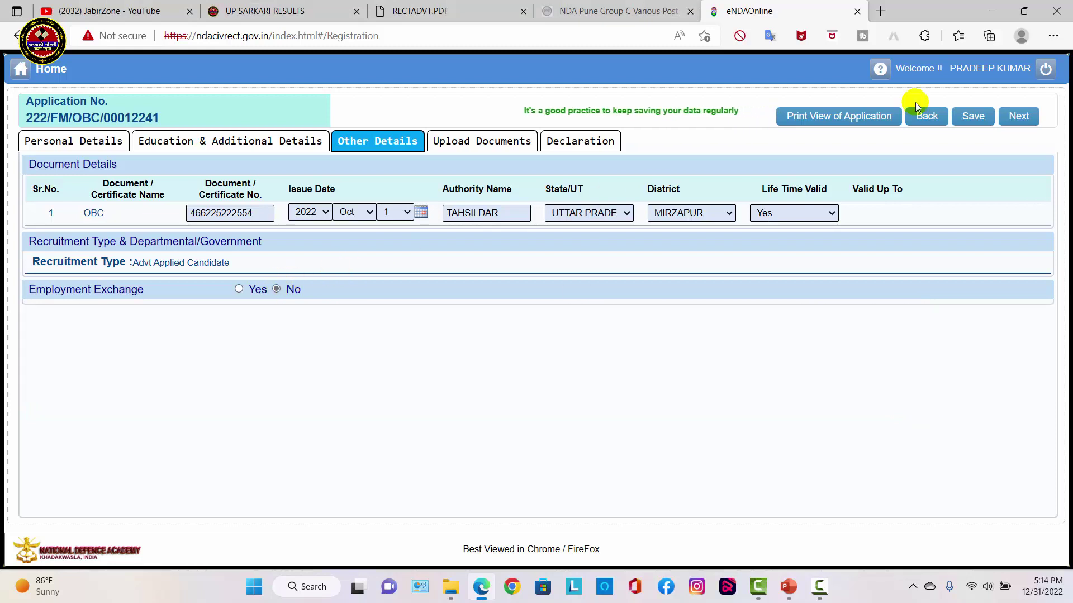
# Save the other details and continue to the document upload section
pyautogui.click(961, 116)
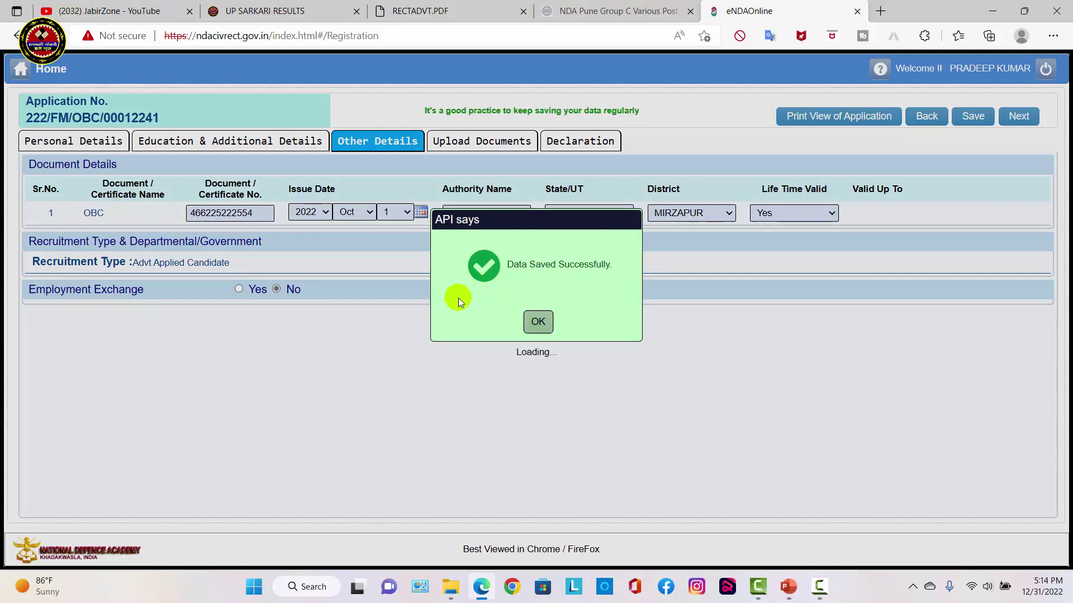
pyautogui.click(537, 321)
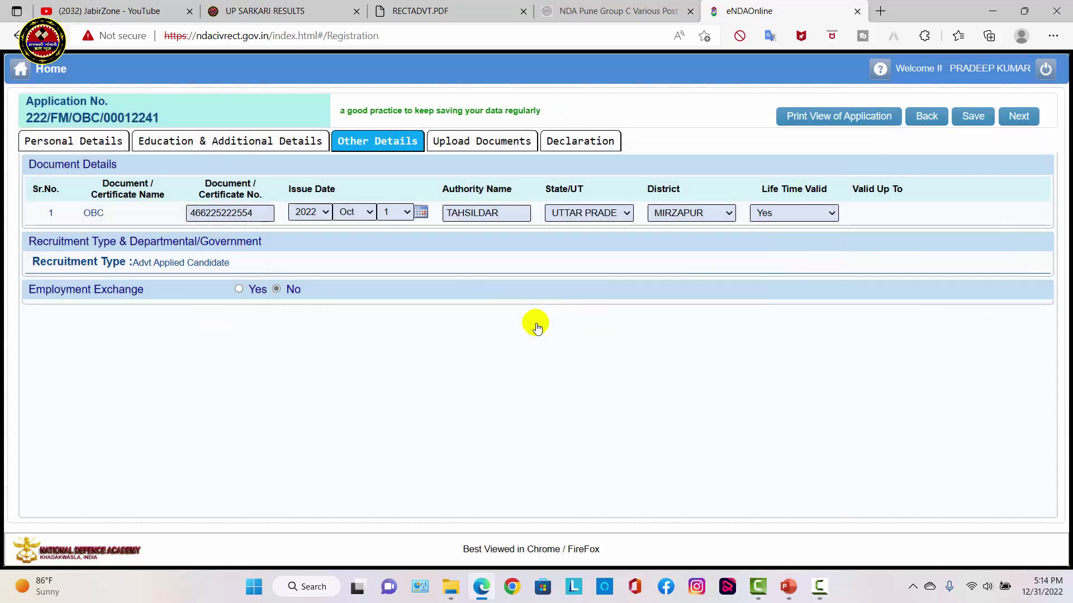
pyautogui.click(1021, 118)
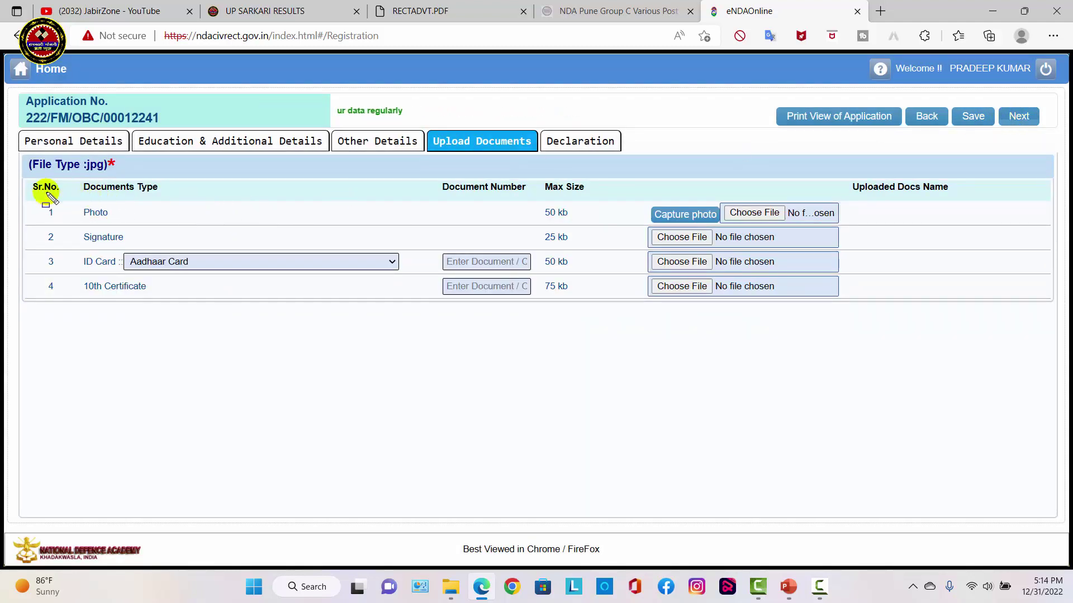
# Choose Voter ID as the ID card type among the documents required for upload
pyautogui.moveTo(33, 196); pyautogui.dragTo(390, 230)
pyautogui.moveTo(636, 274); pyautogui.dragTo(949, 317)
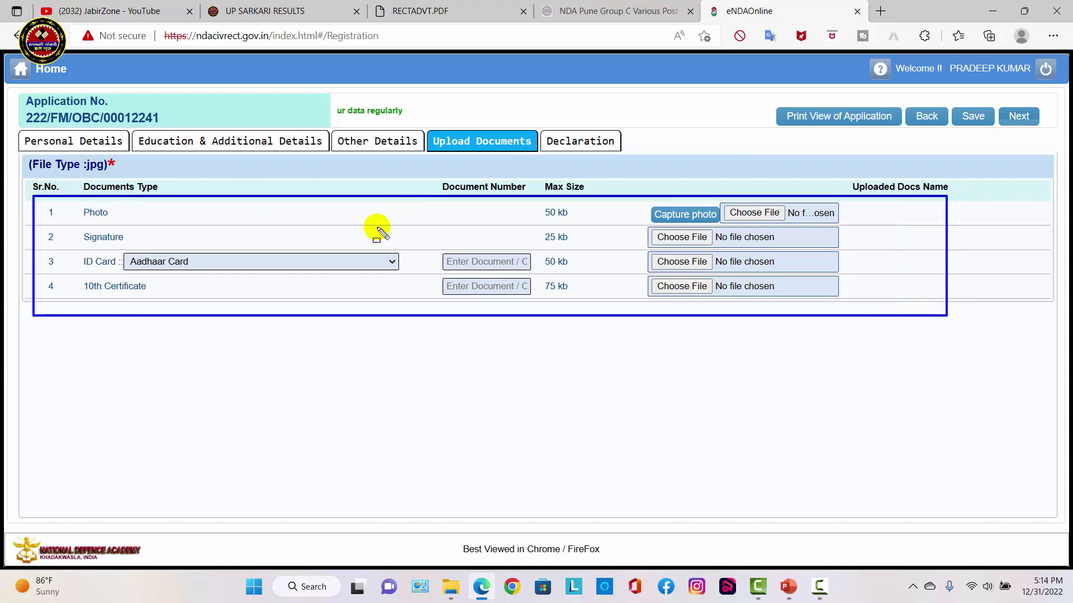
pyautogui.moveTo(79, 203)
pyautogui.mouseDown()
pyautogui.moveTo(125, 216)
pyautogui.moveTo(132, 243)
pyautogui.moveTo(345, 276)
pyautogui.mouseUp()
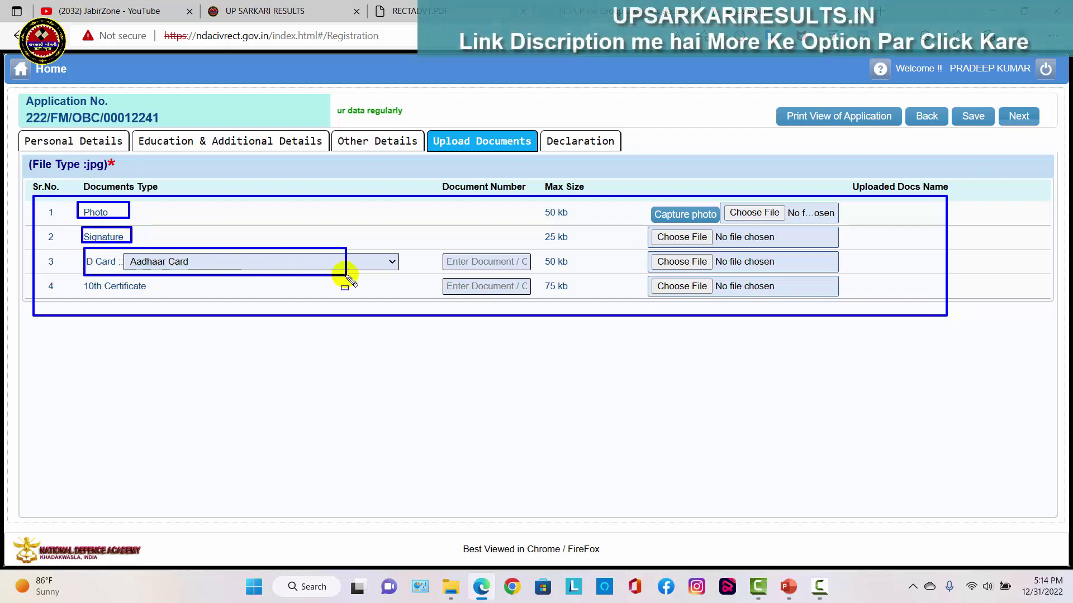
pyautogui.press('Escape')
pyautogui.click(353, 263)
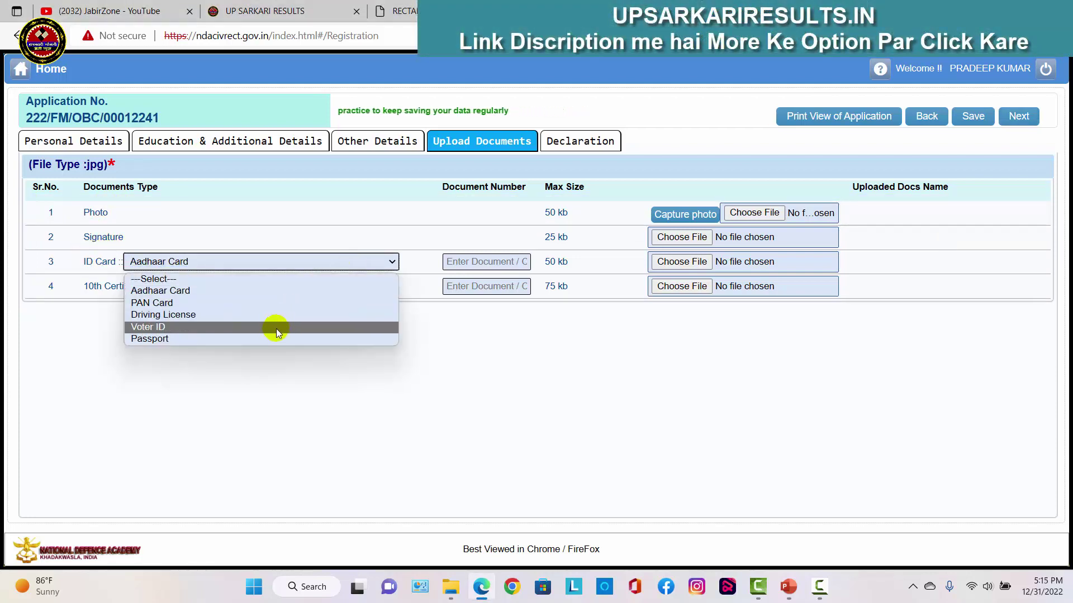
pyautogui.click(229, 327)
pyautogui.click(450, 261)
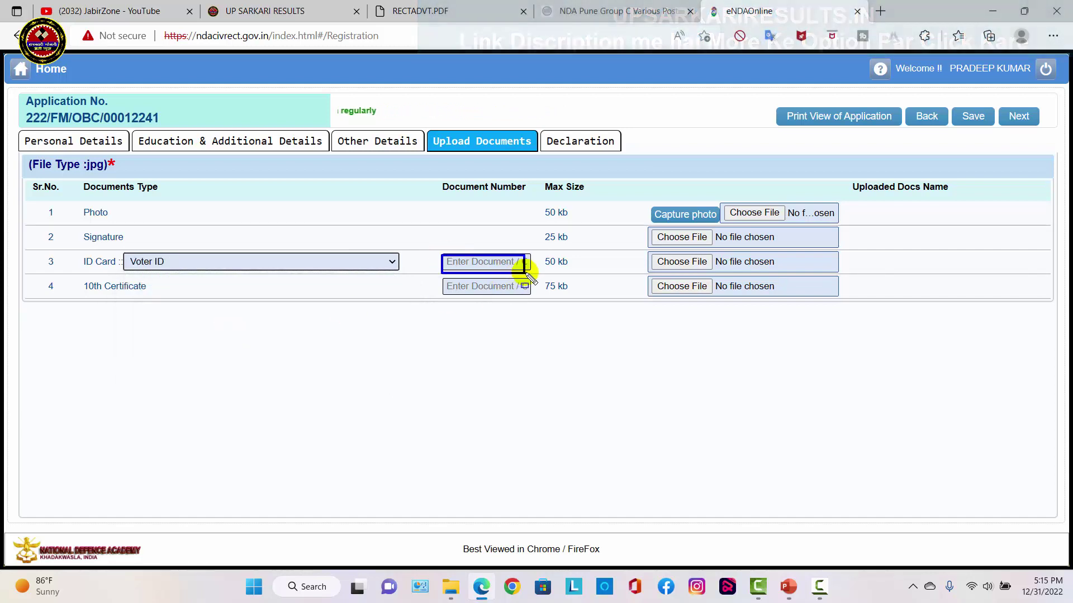
pyautogui.moveTo(651, 252)
pyautogui.mouseDown()
pyautogui.moveTo(727, 270)
pyautogui.moveTo(799, 270)
pyautogui.mouseUp()
pyautogui.moveTo(89, 277); pyautogui.dragTo(171, 298)
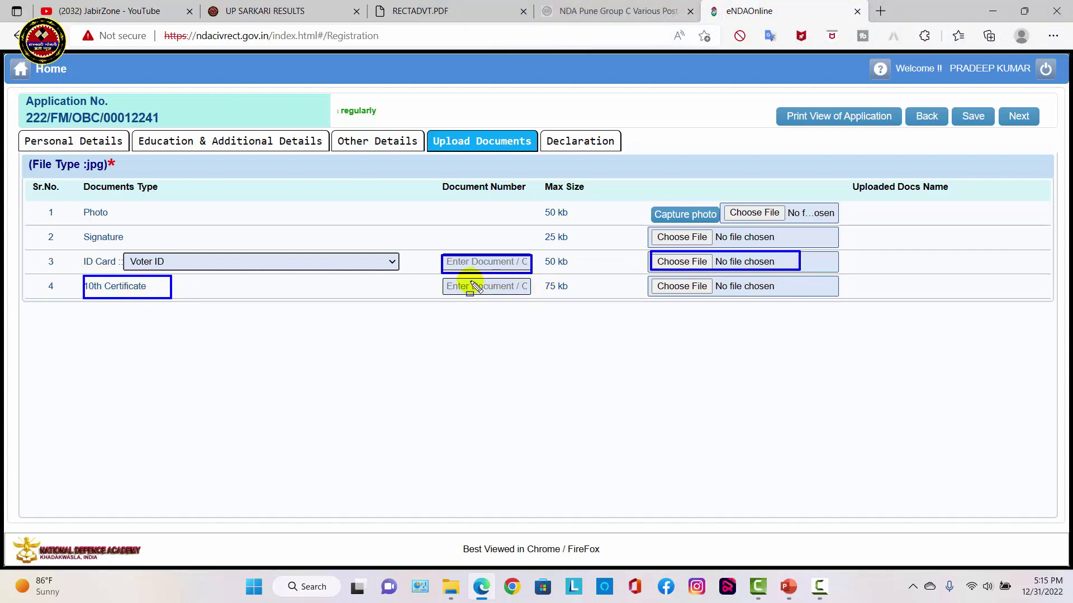
pyautogui.moveTo(448, 279); pyautogui.dragTo(510, 299)
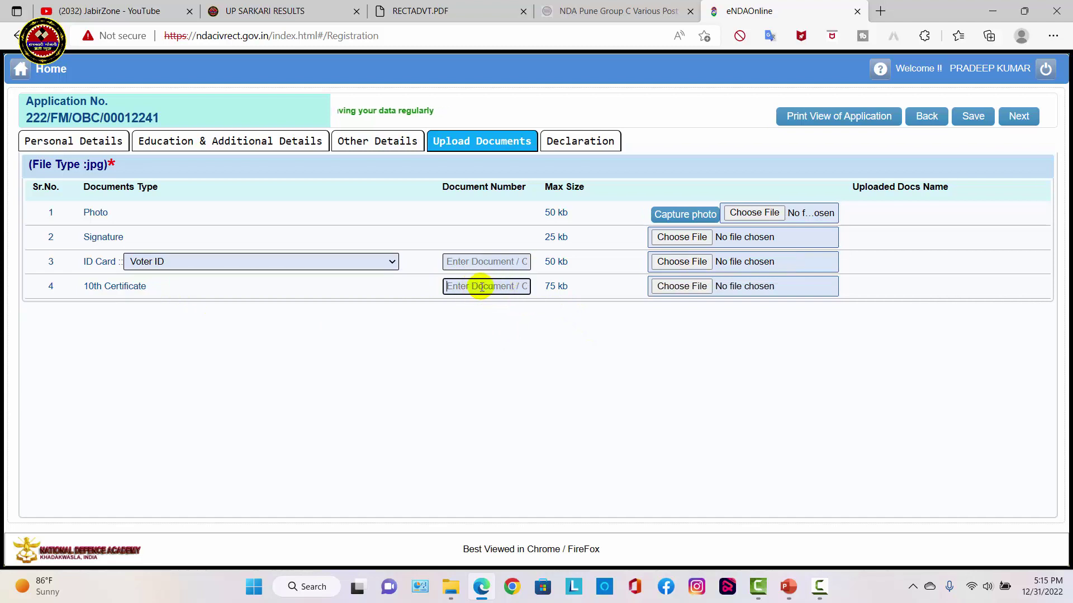
pyautogui.moveTo(537, 203); pyautogui.dragTo(580, 296)
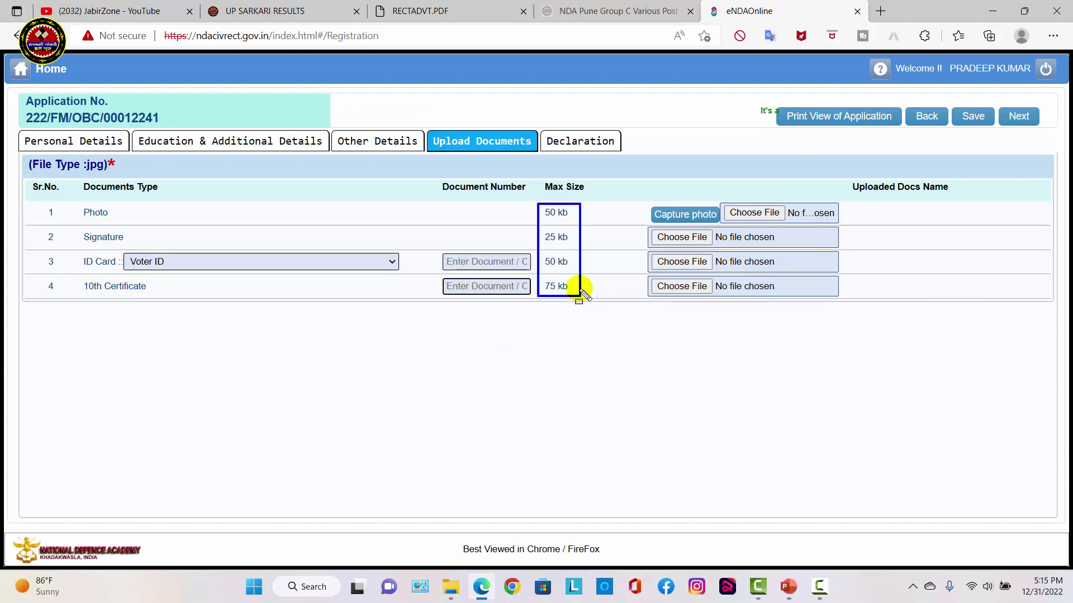
pyautogui.moveTo(538, 203)
pyautogui.mouseDown()
pyautogui.moveTo(570, 216)
pyautogui.moveTo(577, 248)
pyautogui.moveTo(567, 262)
pyautogui.moveTo(581, 270)
pyautogui.mouseUp()
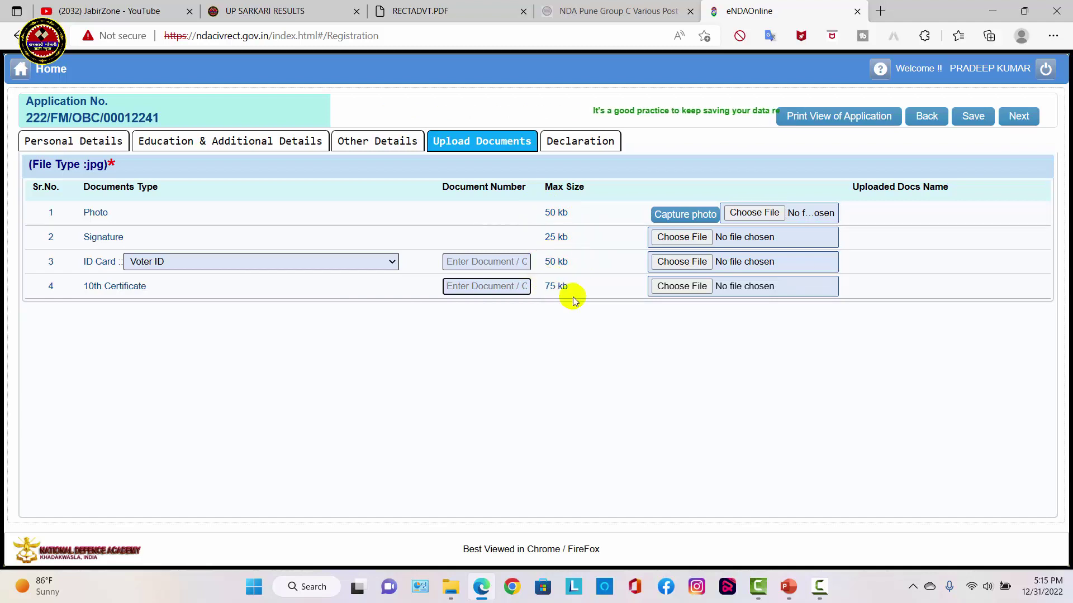
# Upload the image DBO from the ALL OTHERS FILES folder on drive D as the photo, and open the signature's file selection
pyautogui.click(754, 215)
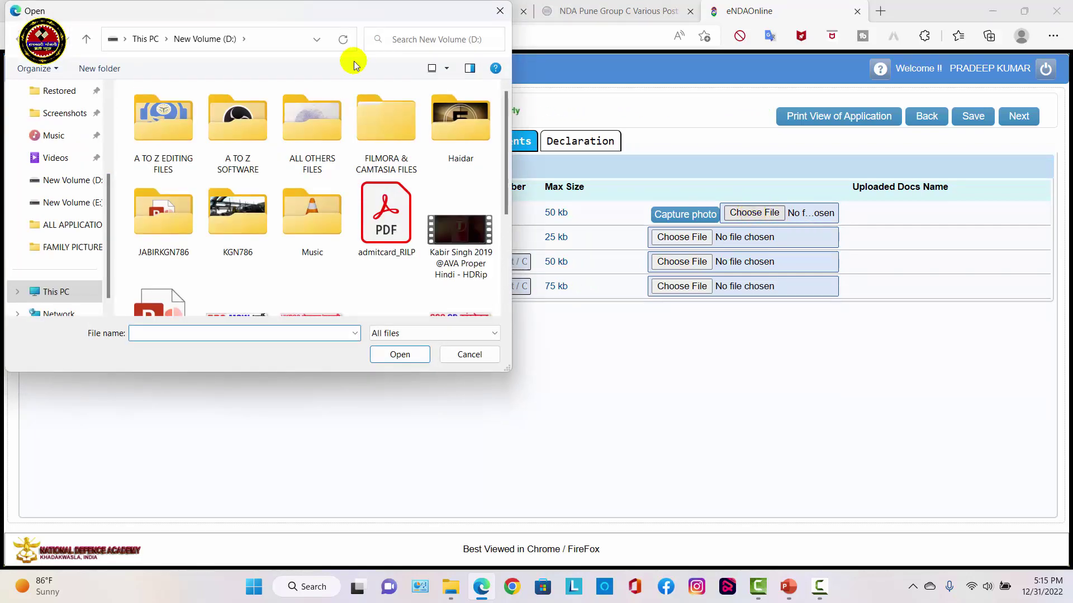
pyautogui.doubleClick(318, 104)
pyautogui.click(318, 104)
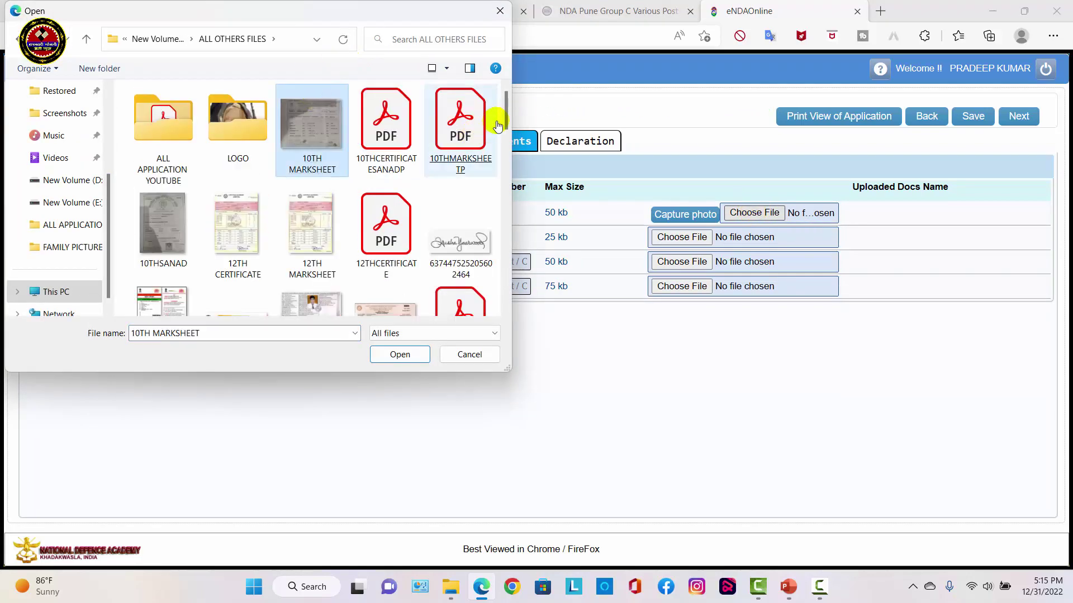
pyautogui.moveTo(504, 109); pyautogui.dragTo(505, 146)
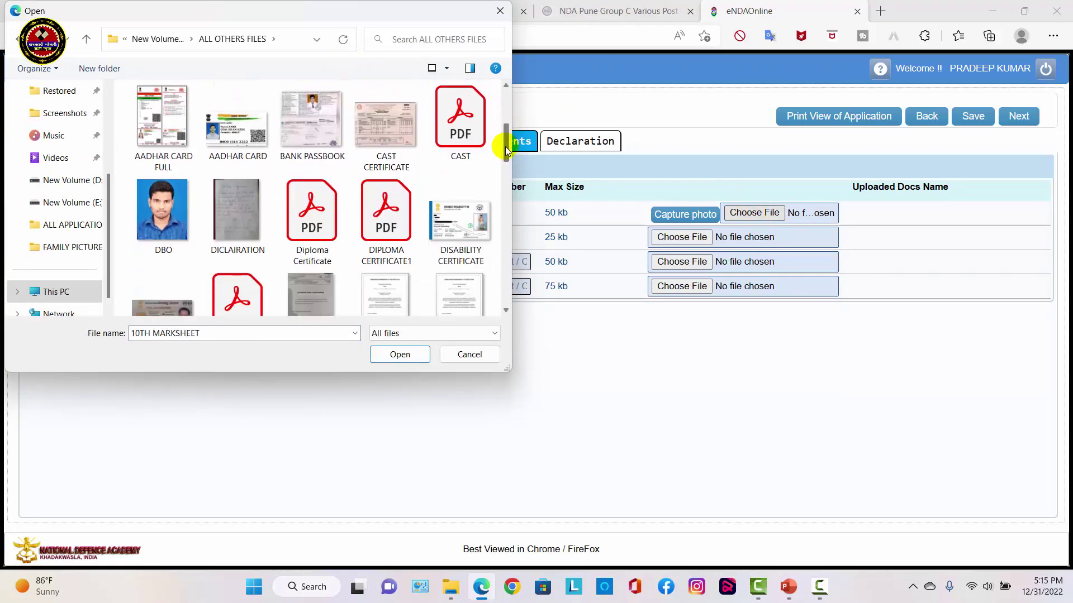
pyautogui.click(176, 195)
pyautogui.click(388, 355)
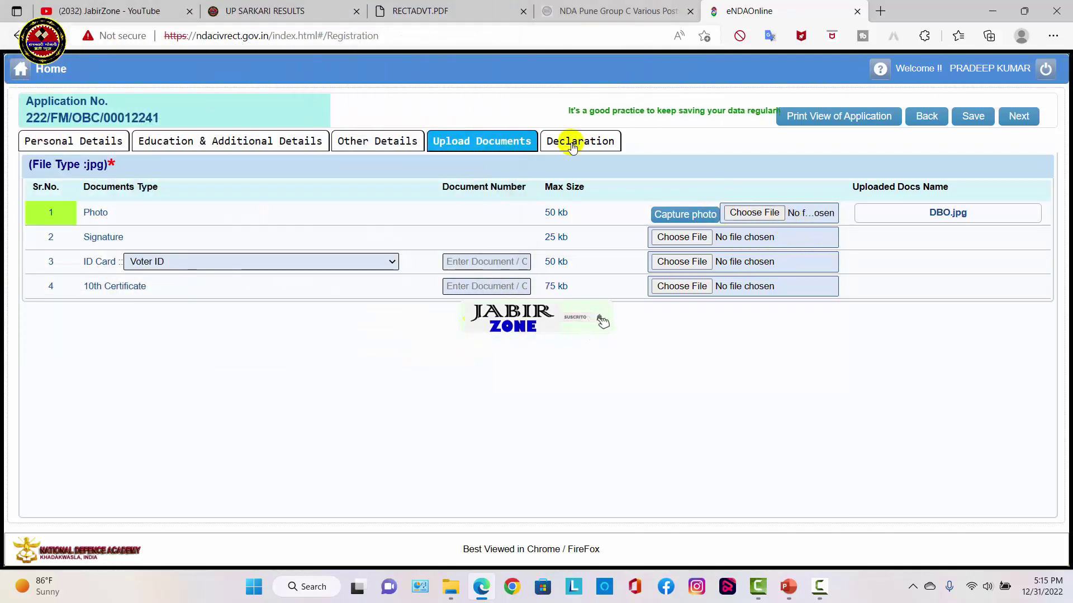
pyautogui.click(681, 238)
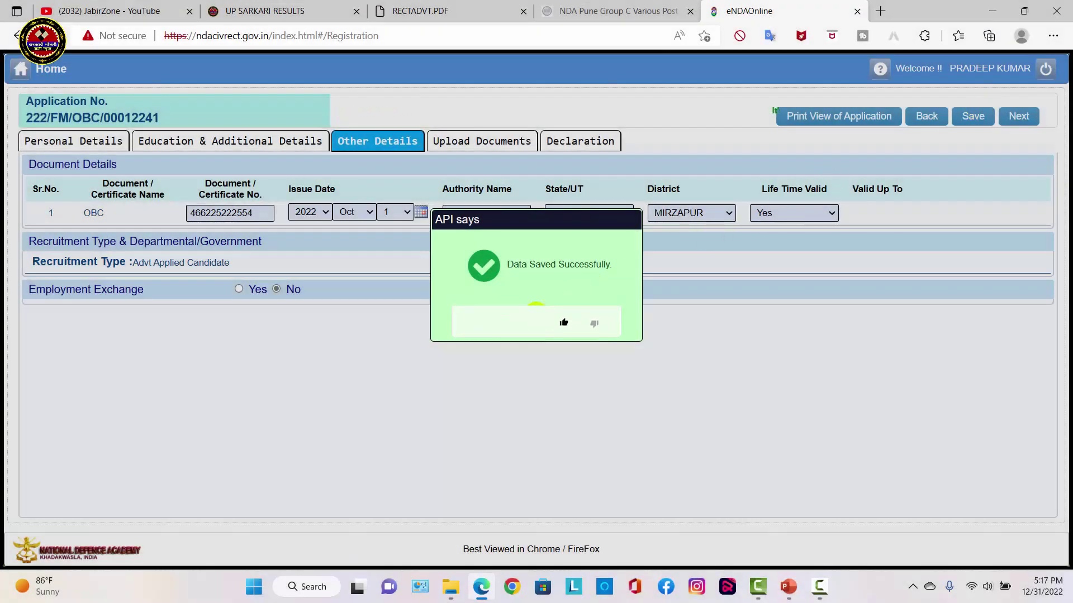
# Continue to the declaration section and accept all three declaration statements
pyautogui.click(538, 322)
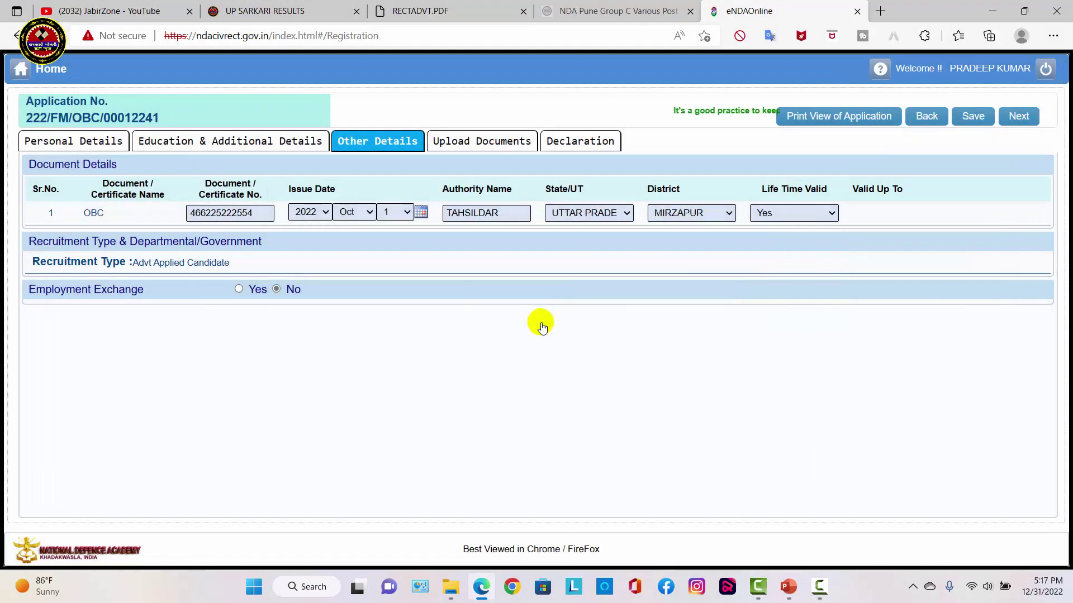
pyautogui.click(1021, 117)
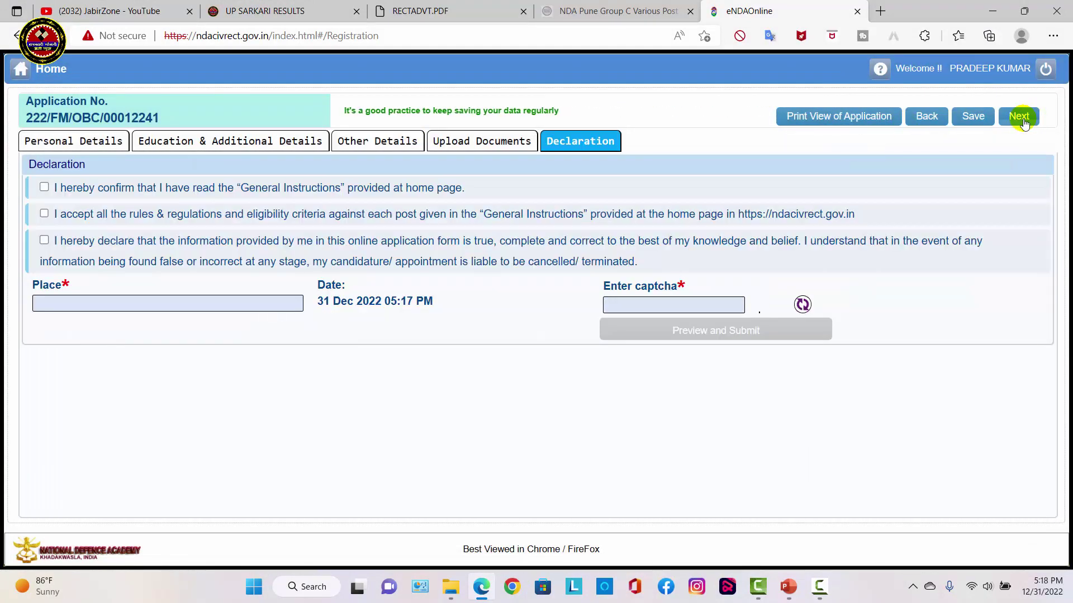
pyautogui.click(44, 187)
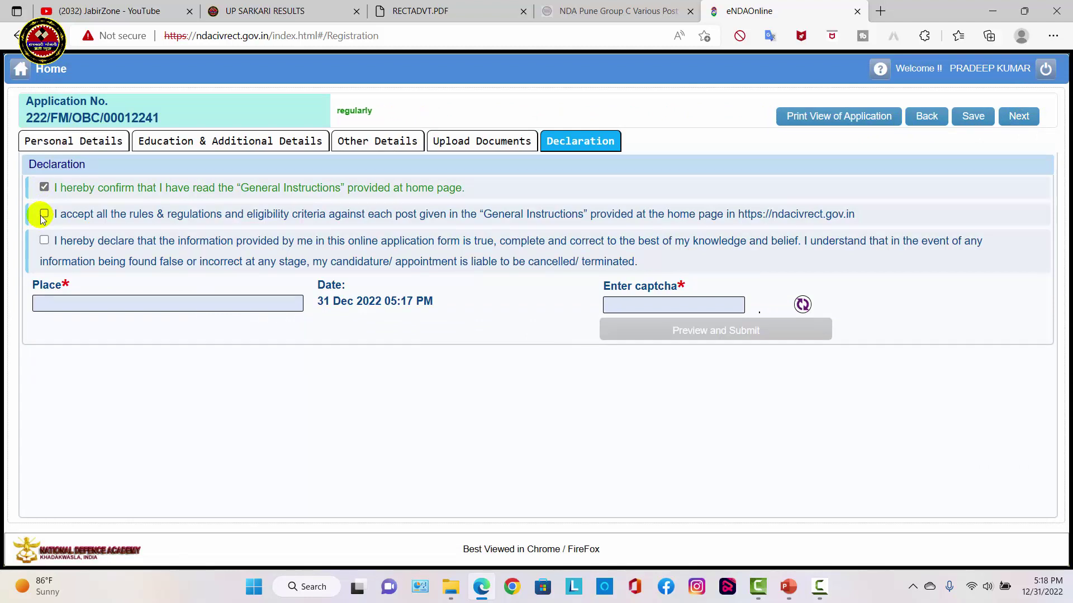
pyautogui.click(44, 216)
pyautogui.click(44, 241)
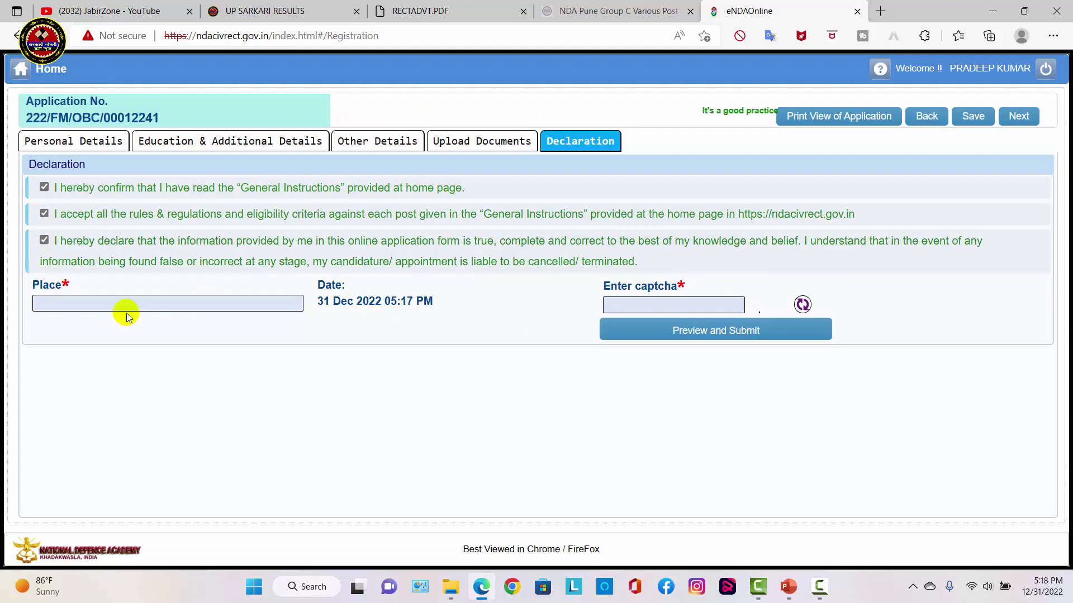
# Load a captcha image, enter MIRZAPUR as the place and the captcha text, and open the application preview
pyautogui.moveTo(37, 290); pyautogui.dragTo(172, 326)
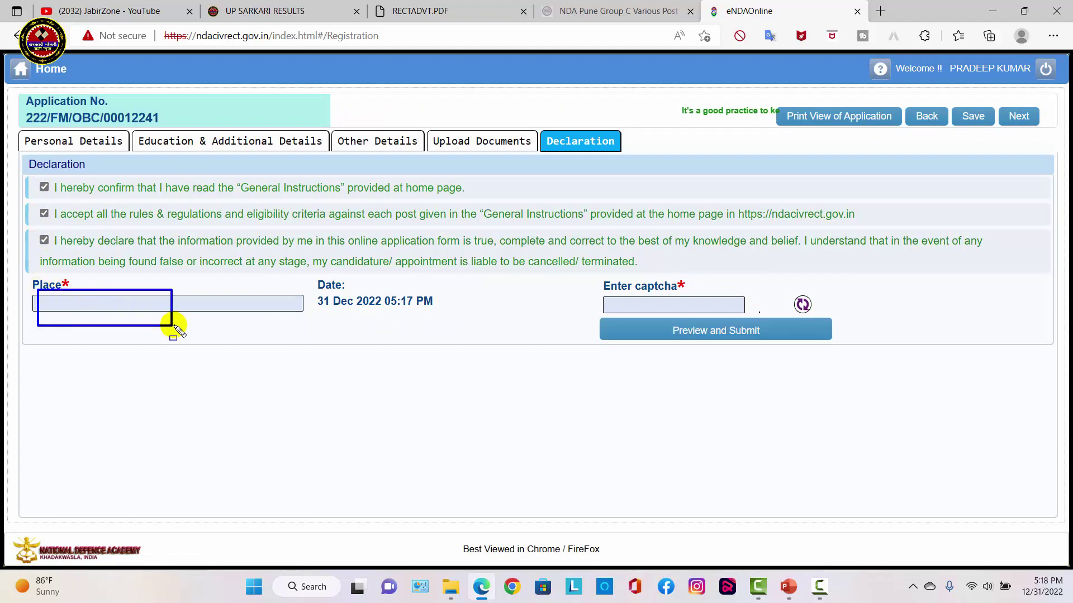
pyautogui.click(800, 303)
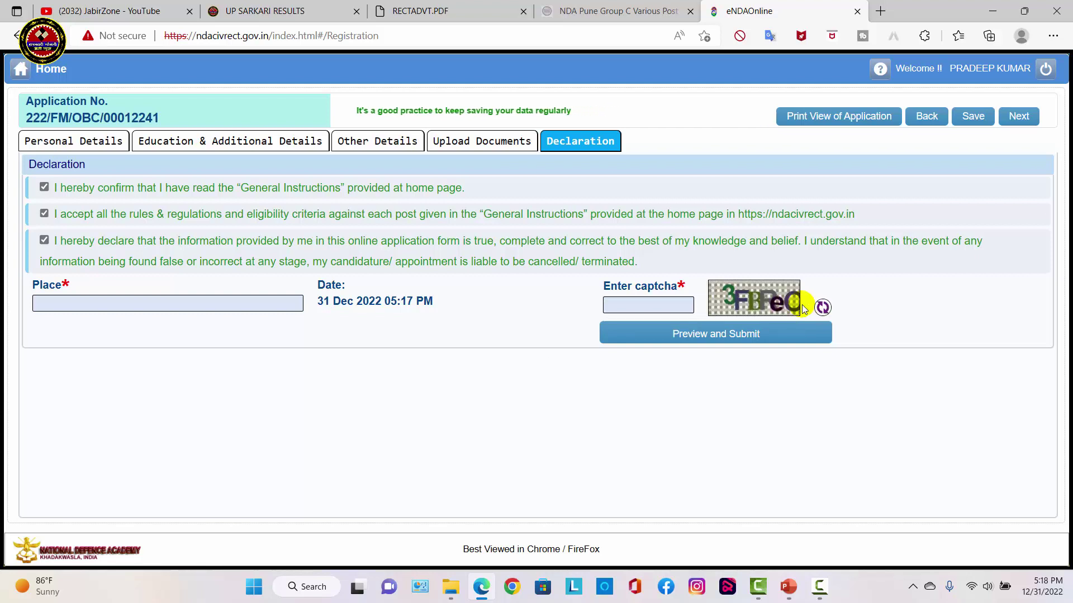
pyautogui.moveTo(726, 285); pyautogui.dragTo(795, 308)
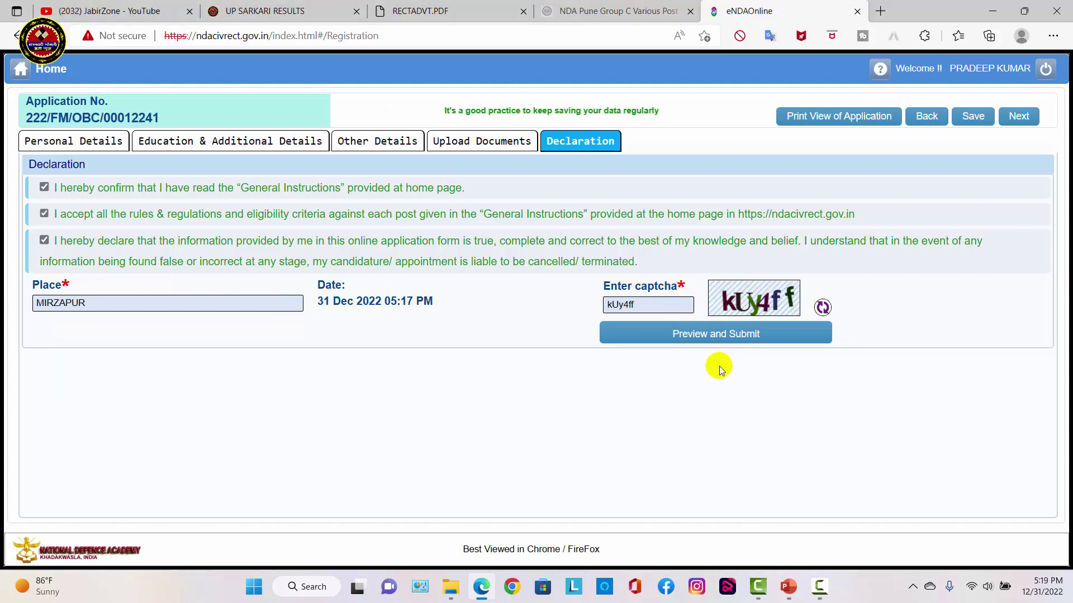
pyautogui.click(719, 334)
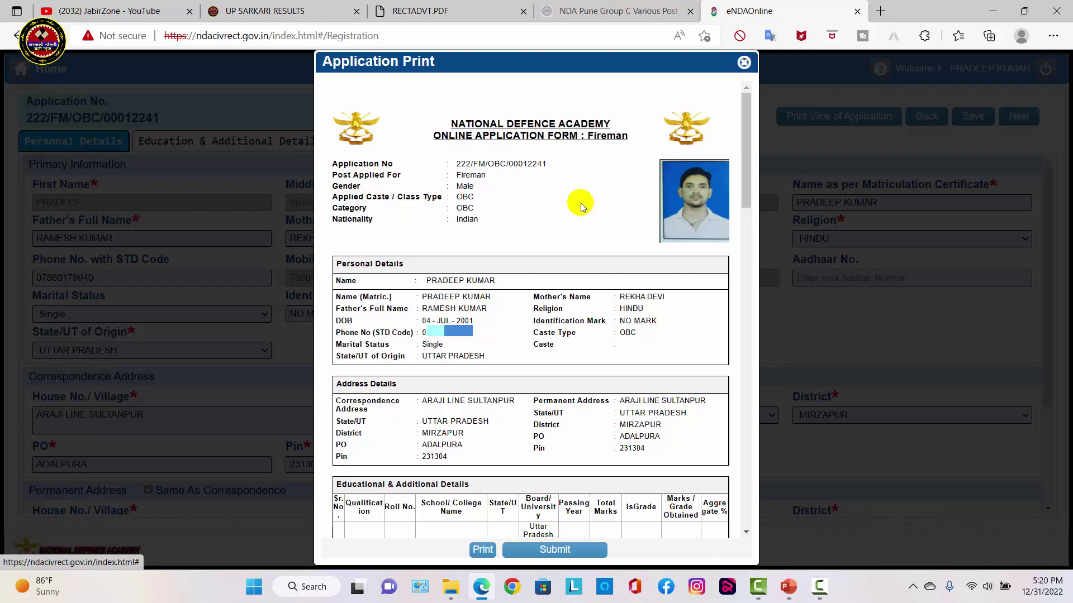
# Submit the Fireman application from the preview, confirm the final submission and close the resulting message
pyautogui.click(554, 553)
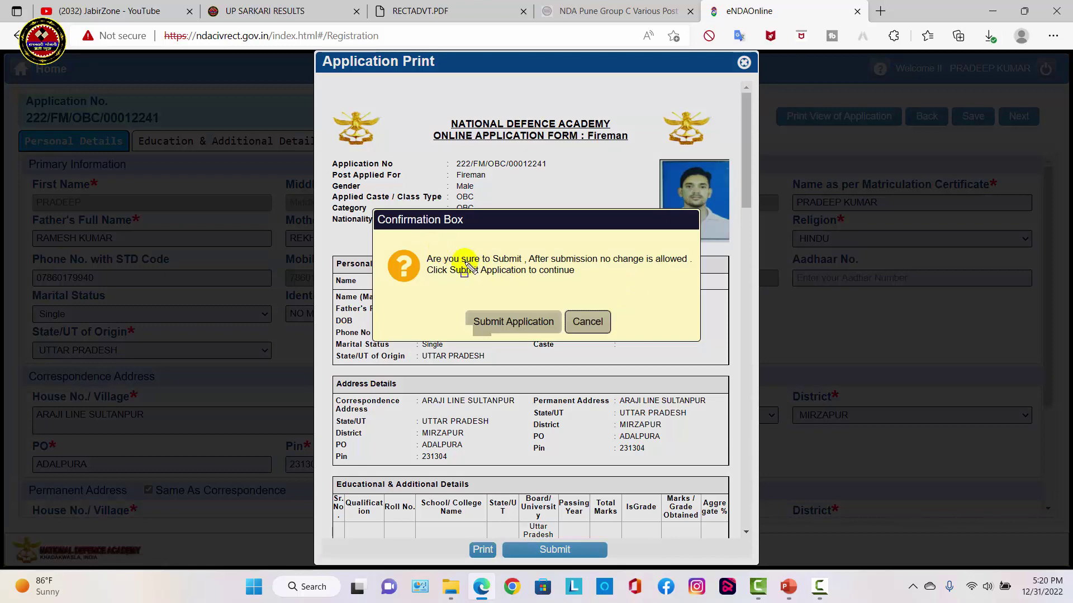
pyautogui.moveTo(468, 267); pyautogui.dragTo(677, 282)
pyautogui.click(674, 286)
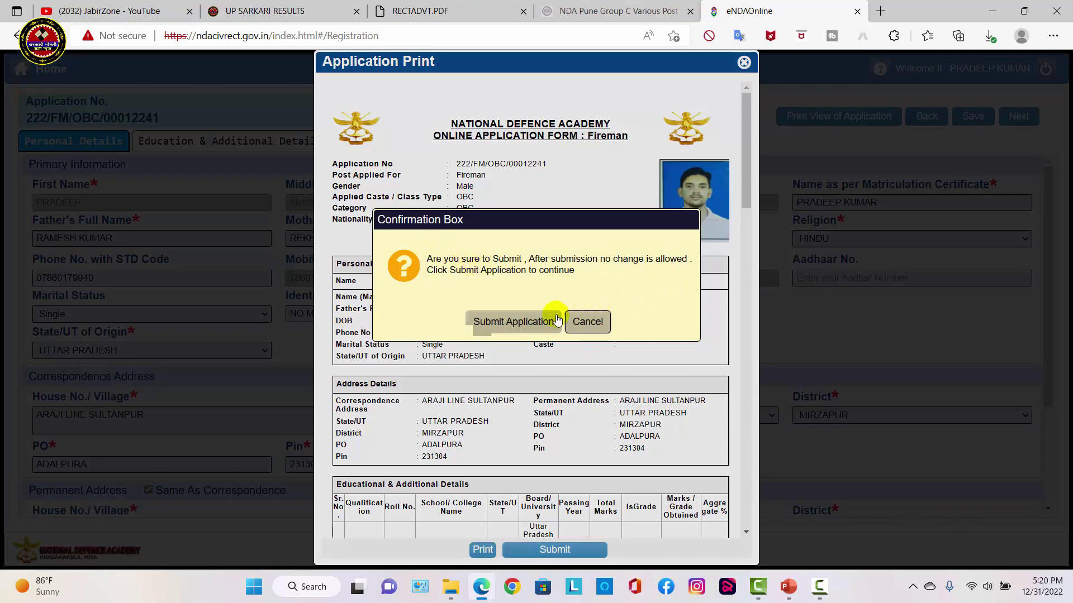
pyautogui.click(503, 322)
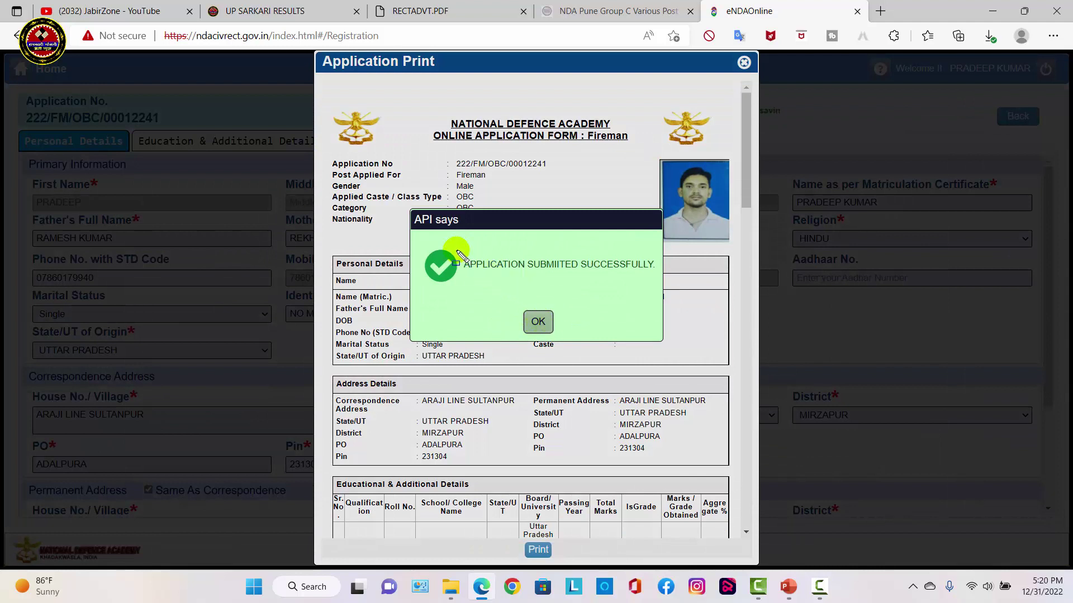
pyautogui.moveTo(457, 251); pyautogui.dragTo(649, 285)
pyautogui.press('Escape')
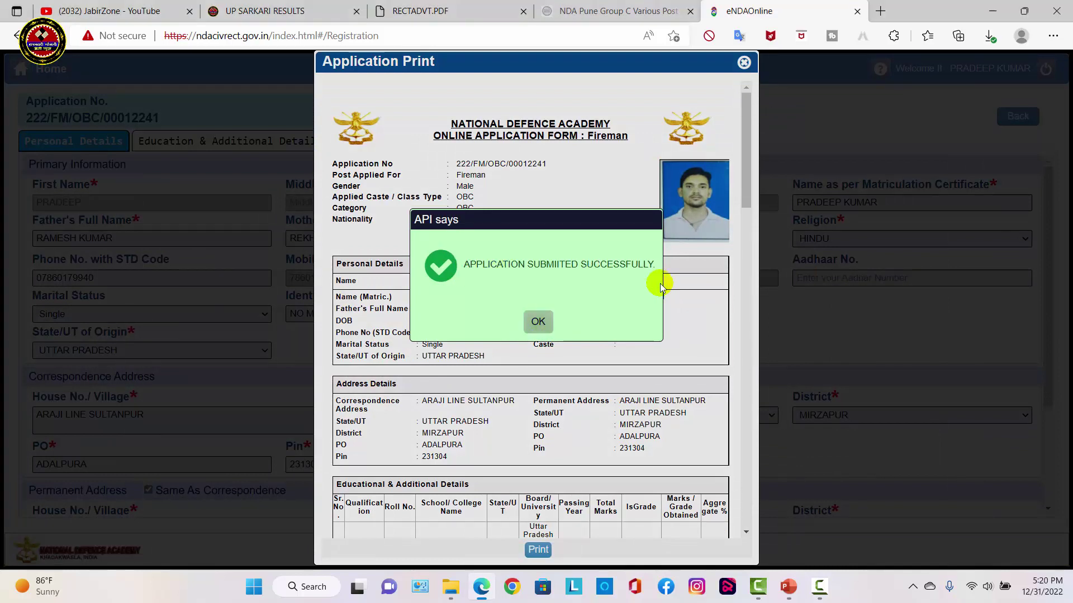
pyautogui.click(538, 323)
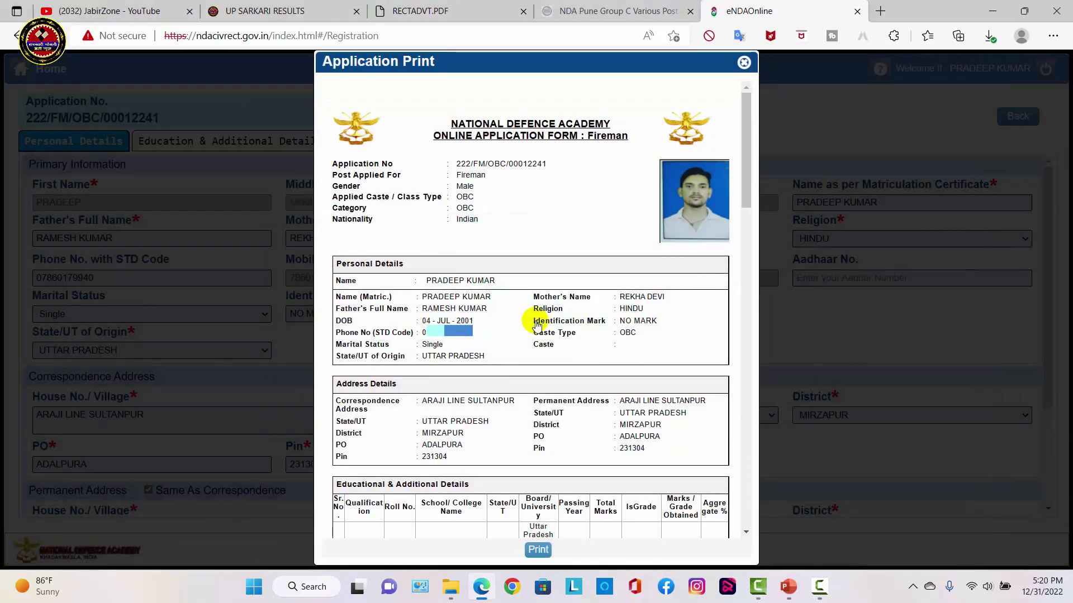
# Print the submitted application form and return to the home page with the registered application details
pyautogui.click(538, 551)
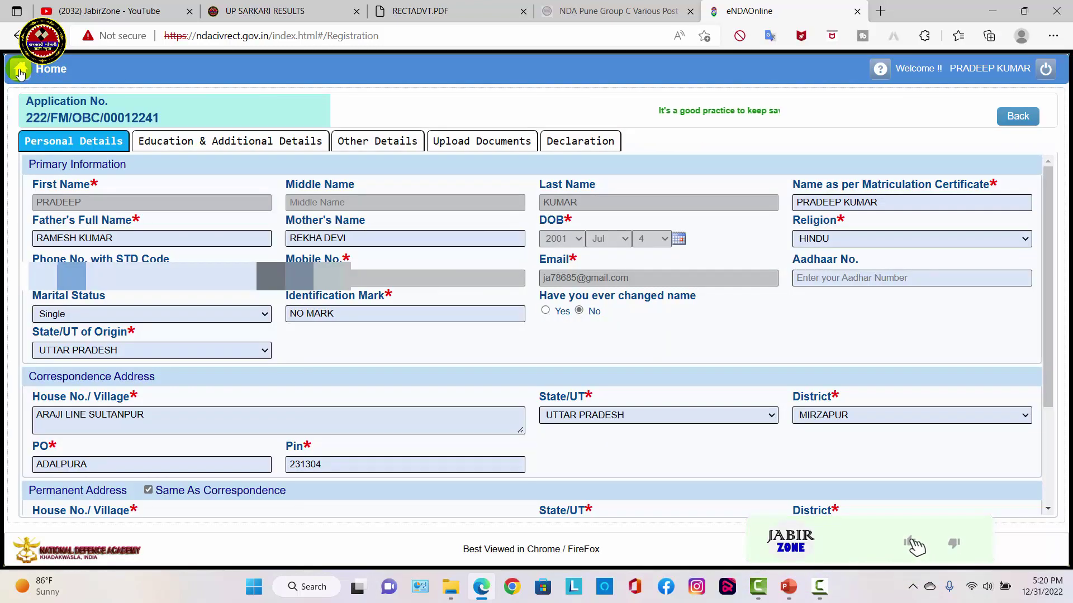
pyautogui.click(20, 70)
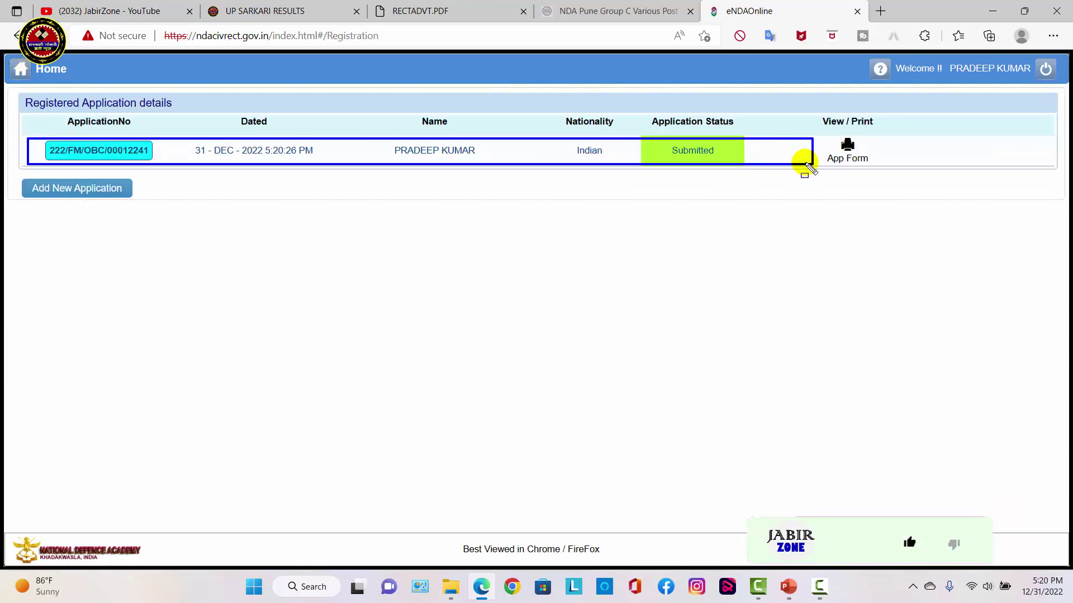
# Outline the application's status in the registered application details with a rectangle and clear the on-screen markings
pyautogui.moveTo(650, 142); pyautogui.dragTo(732, 159)
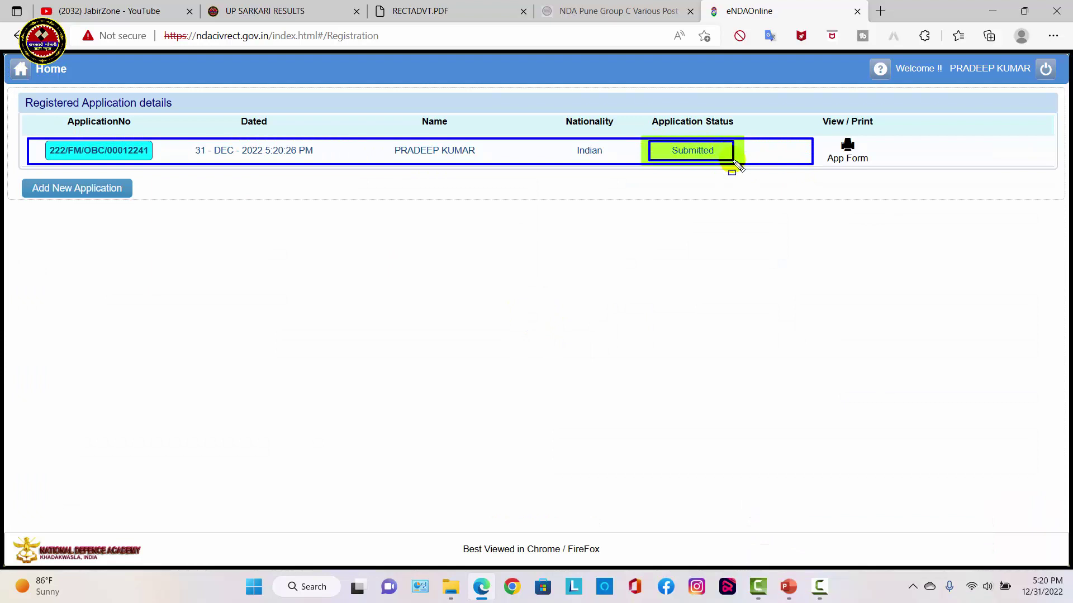
pyautogui.press('Escape')
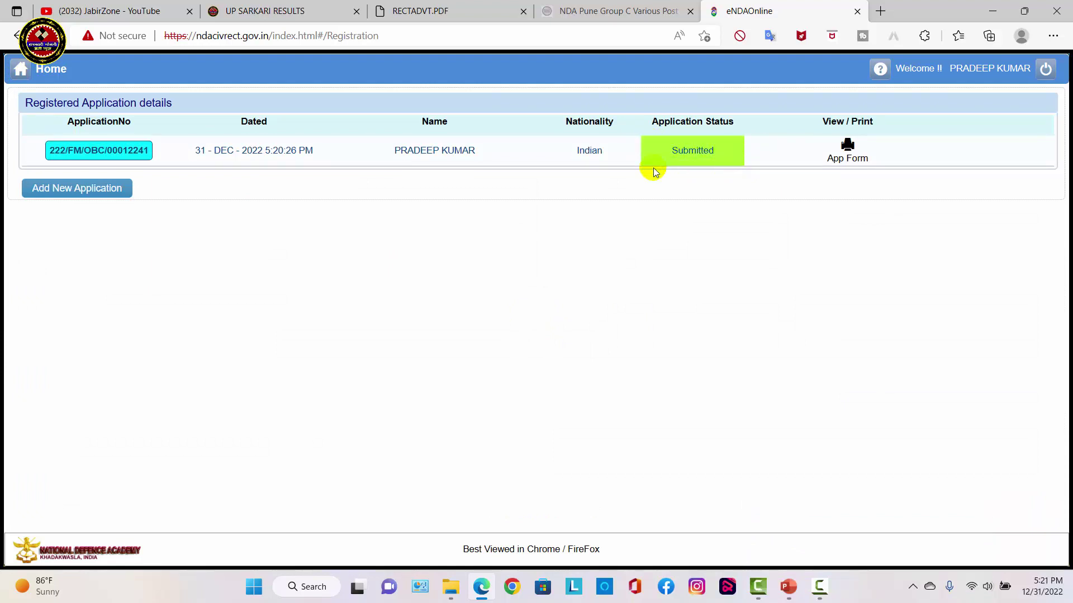
# Open a new application registration, view the available posts without changing the selection, and return to the registered application details
pyautogui.click(103, 191)
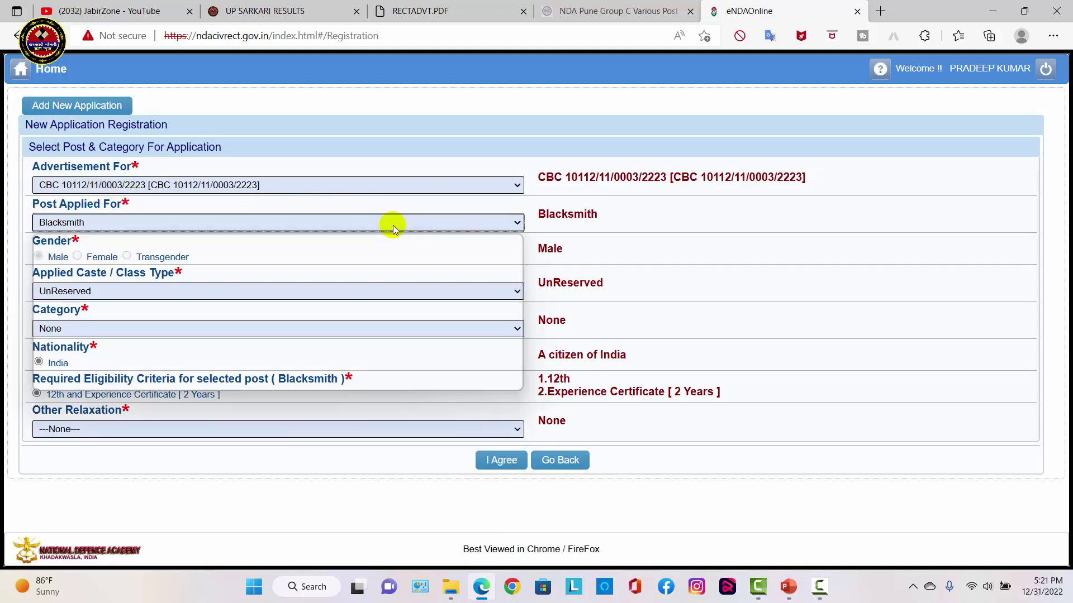
pyautogui.click(391, 223)
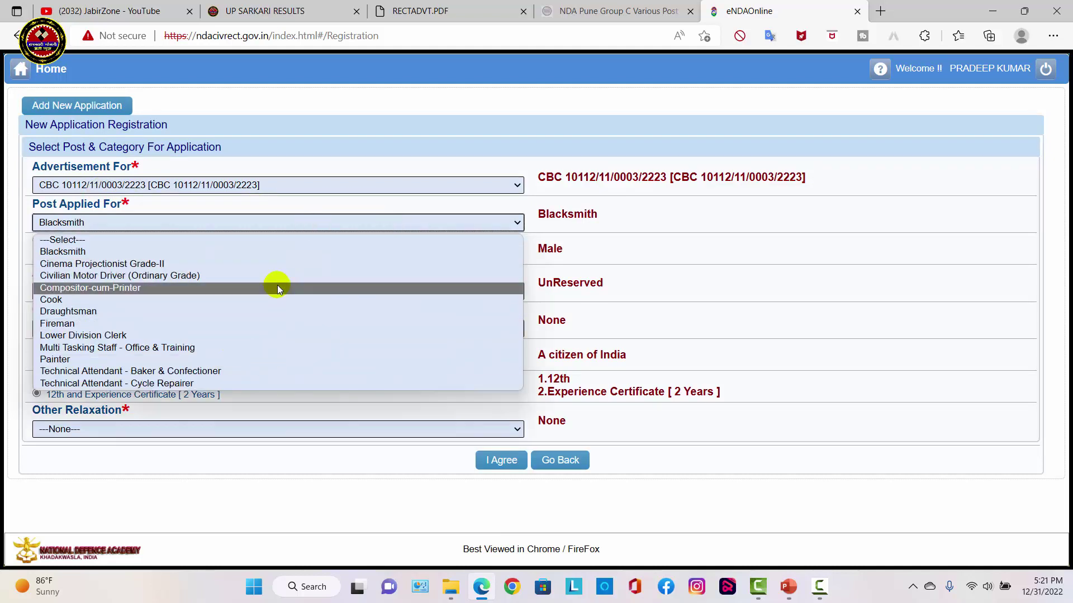
pyautogui.click(425, 164)
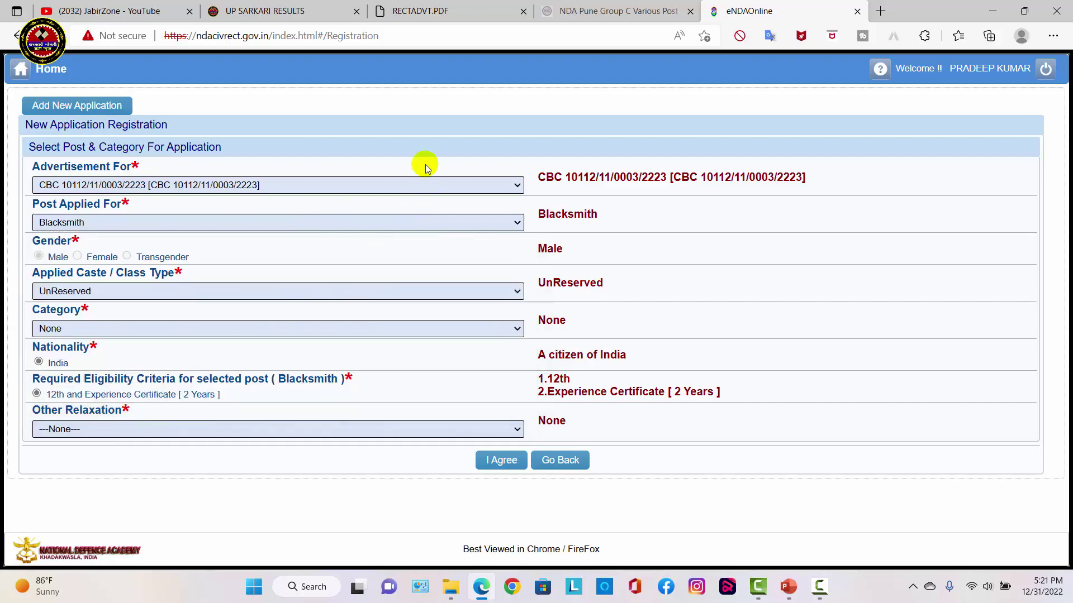
pyautogui.click(19, 72)
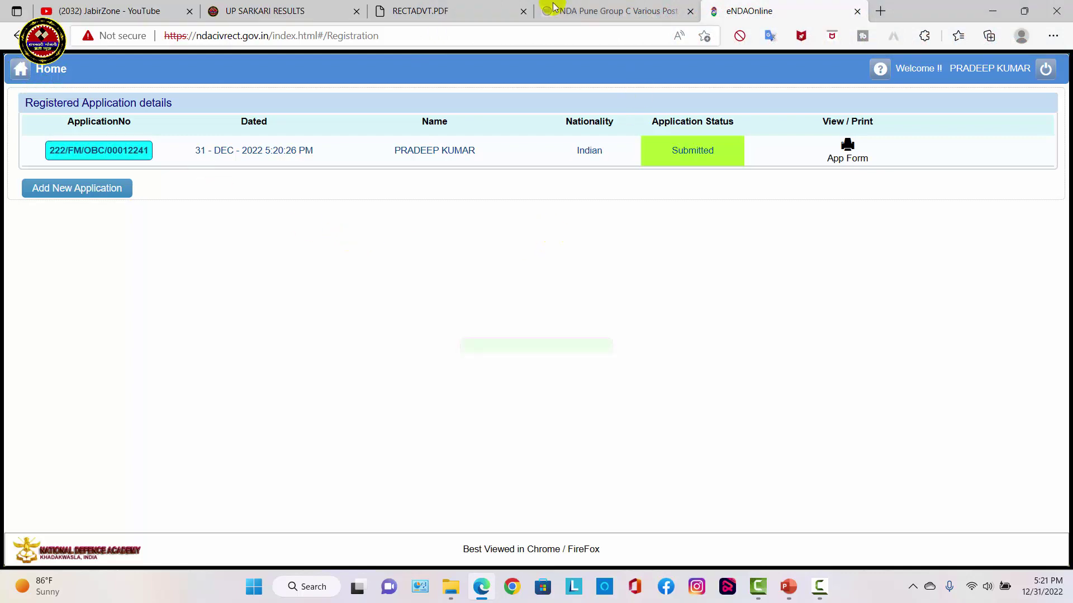
# View the UP SARKARI RESULTS site, switch to the JabirZone YouTube channel and outline its name and logo with a rectangle
pyautogui.click(433, 9)
pyautogui.click(255, 8)
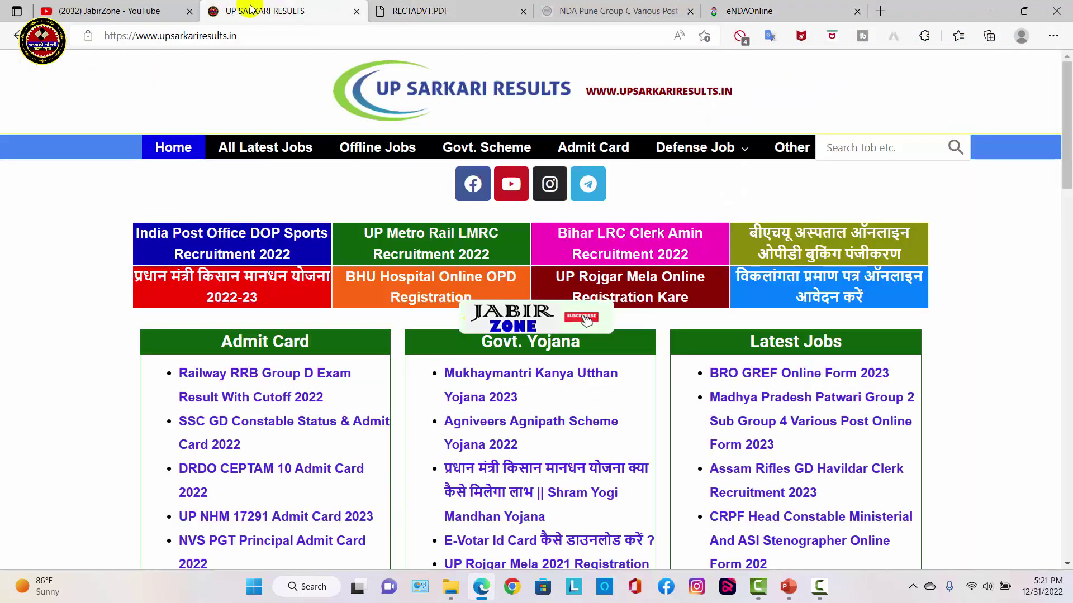
pyautogui.click(152, 10)
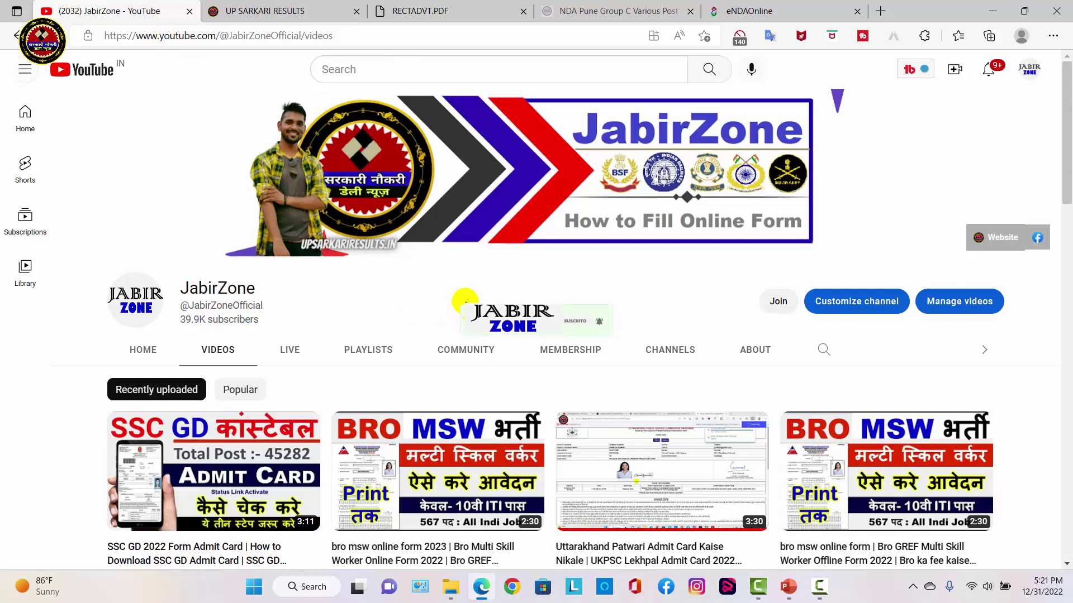
pyautogui.moveTo(88, 270); pyautogui.dragTo(338, 350)
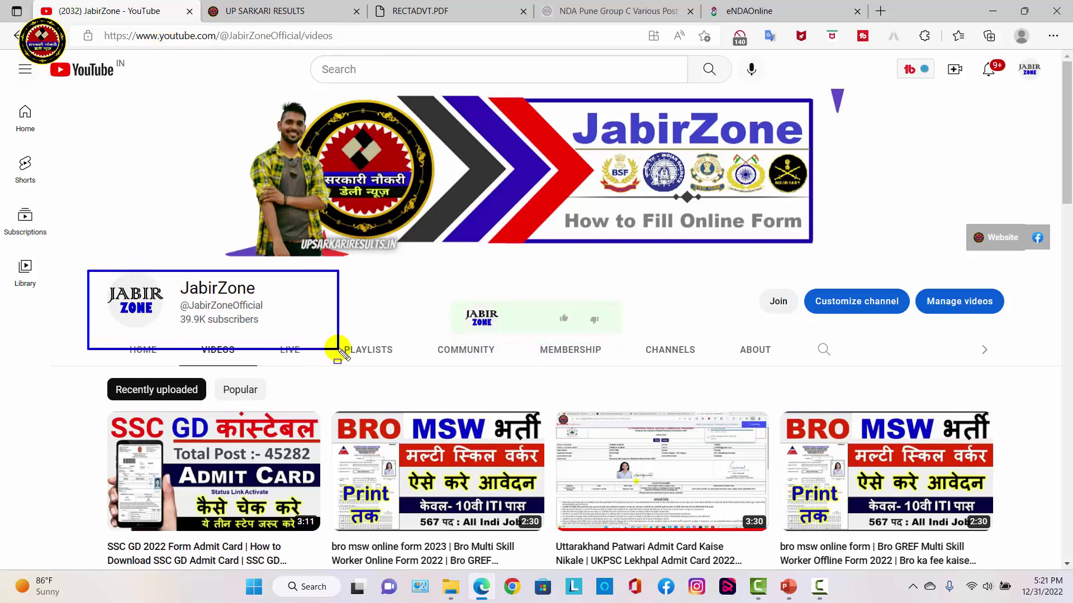